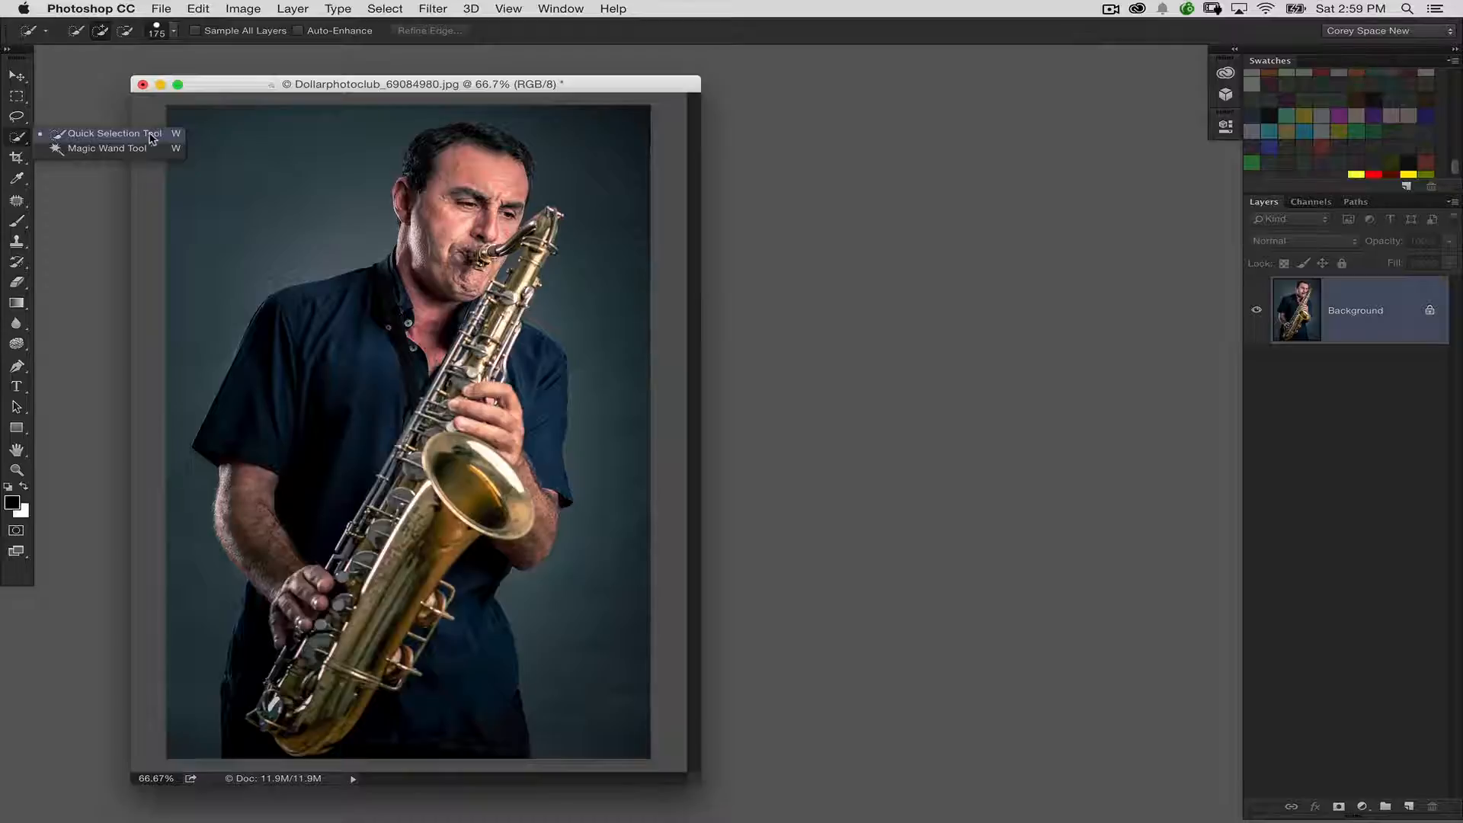
# Select the backdrop around the saxophonist with the Quick Selection tool, then invert the selection so the man is selected
pyautogui.click(166, 135)
pyautogui.press('[')
pyautogui.press('[')
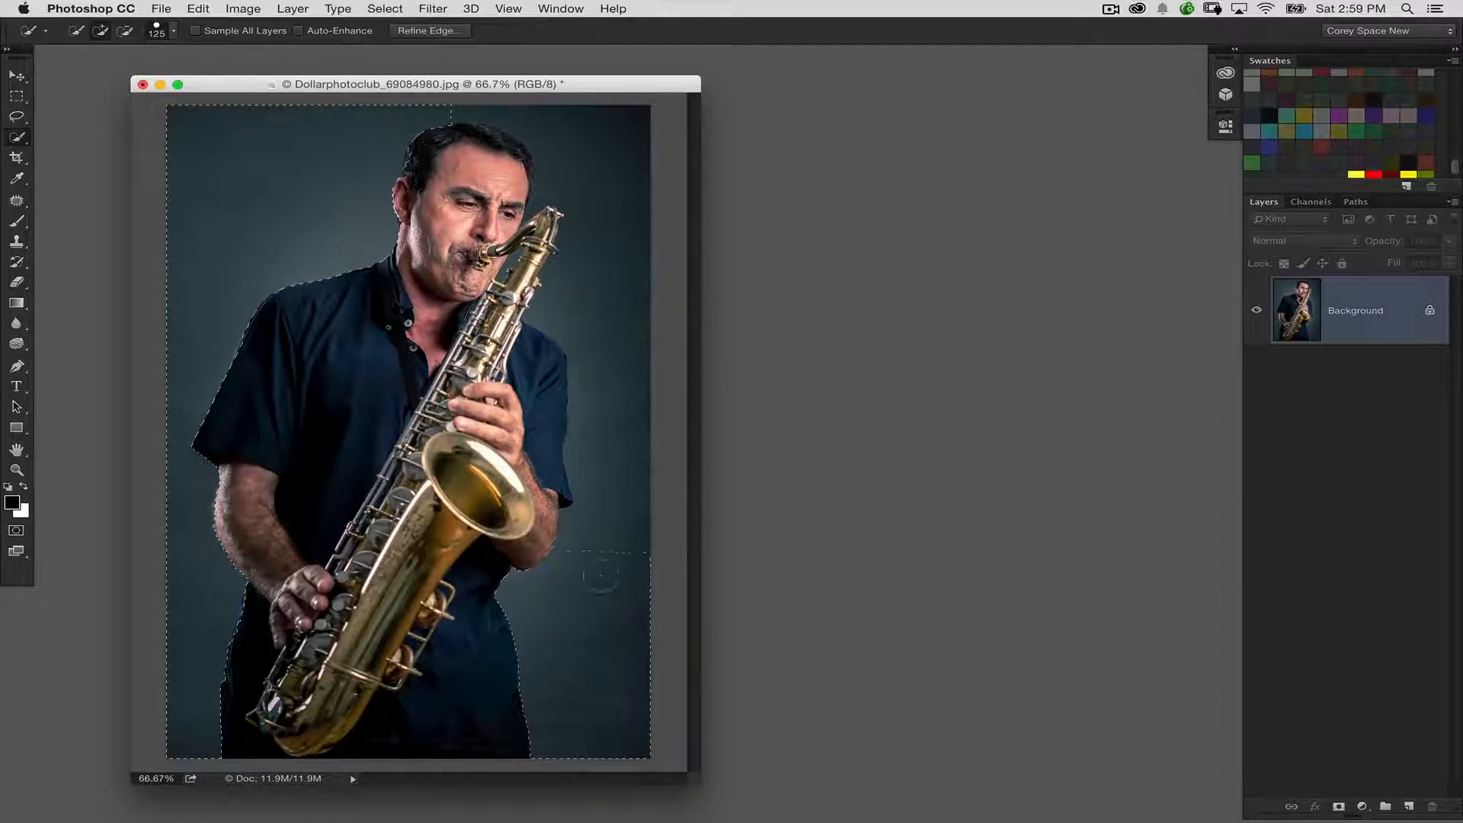
pyautogui.moveTo(624, 390); pyautogui.dragTo(624, 241)
pyautogui.press('alt')
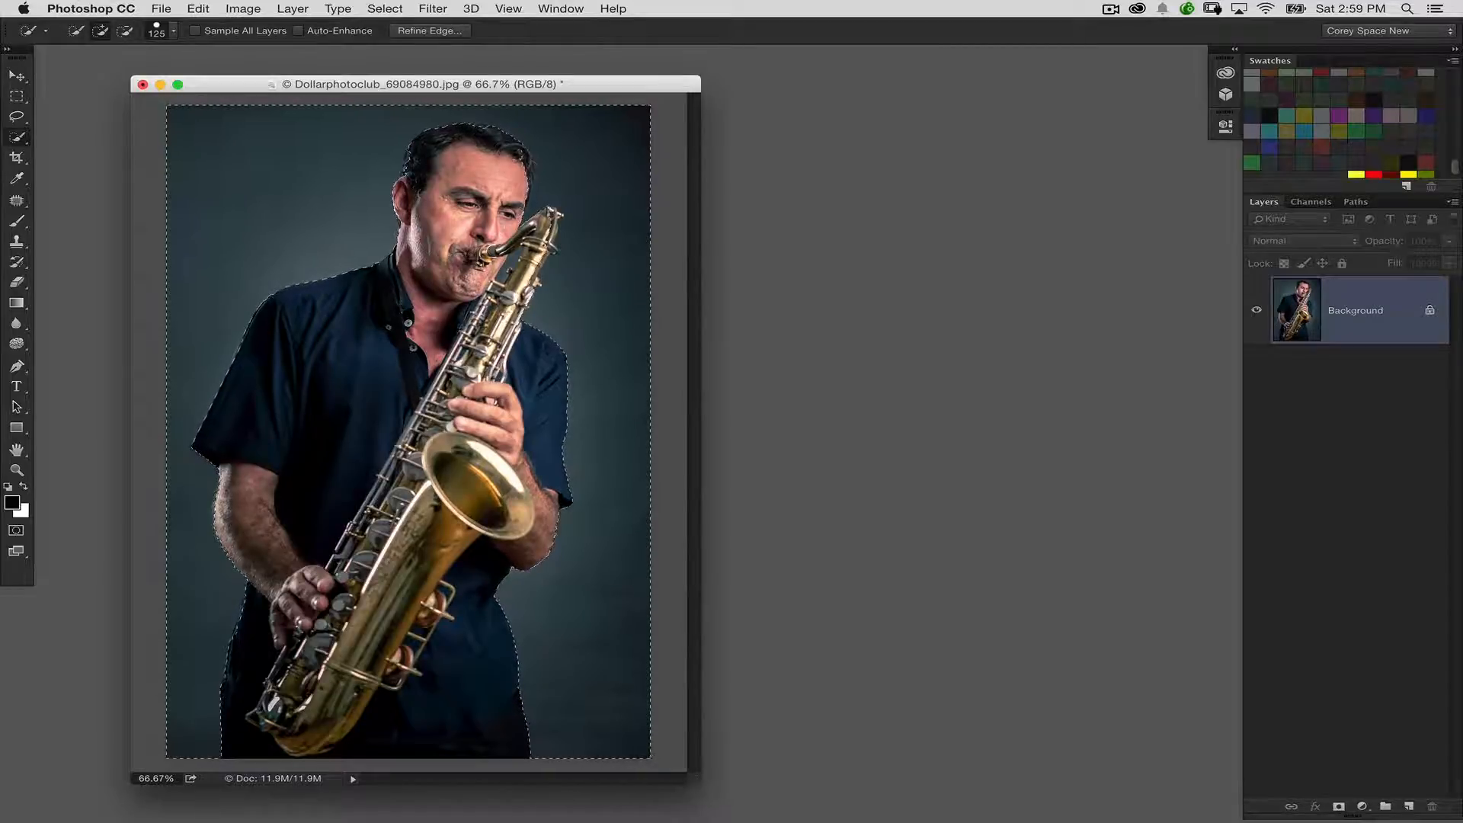
pyautogui.press('alt')
pyautogui.click(393, 11)
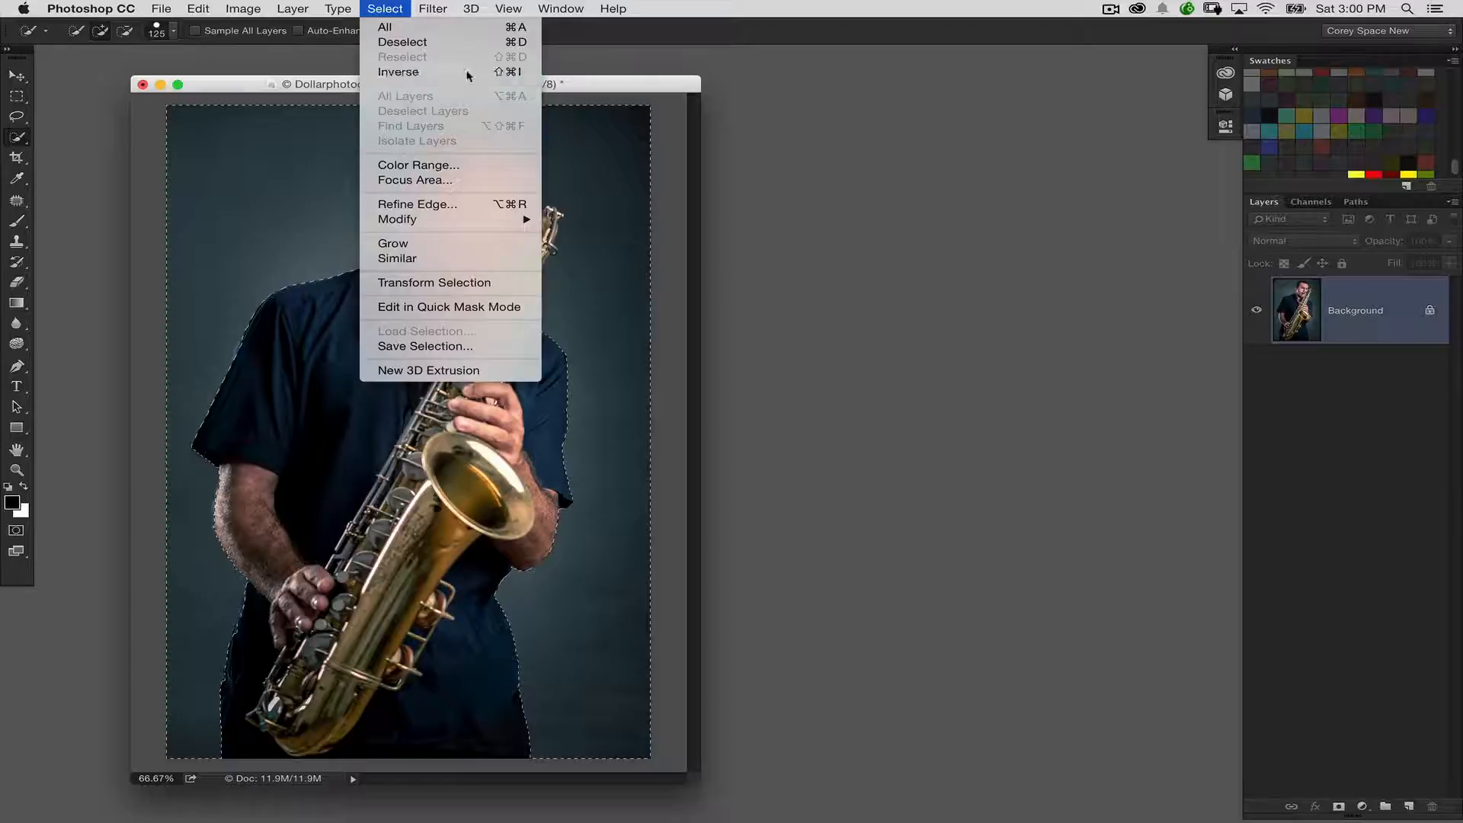
pyautogui.click(397, 69)
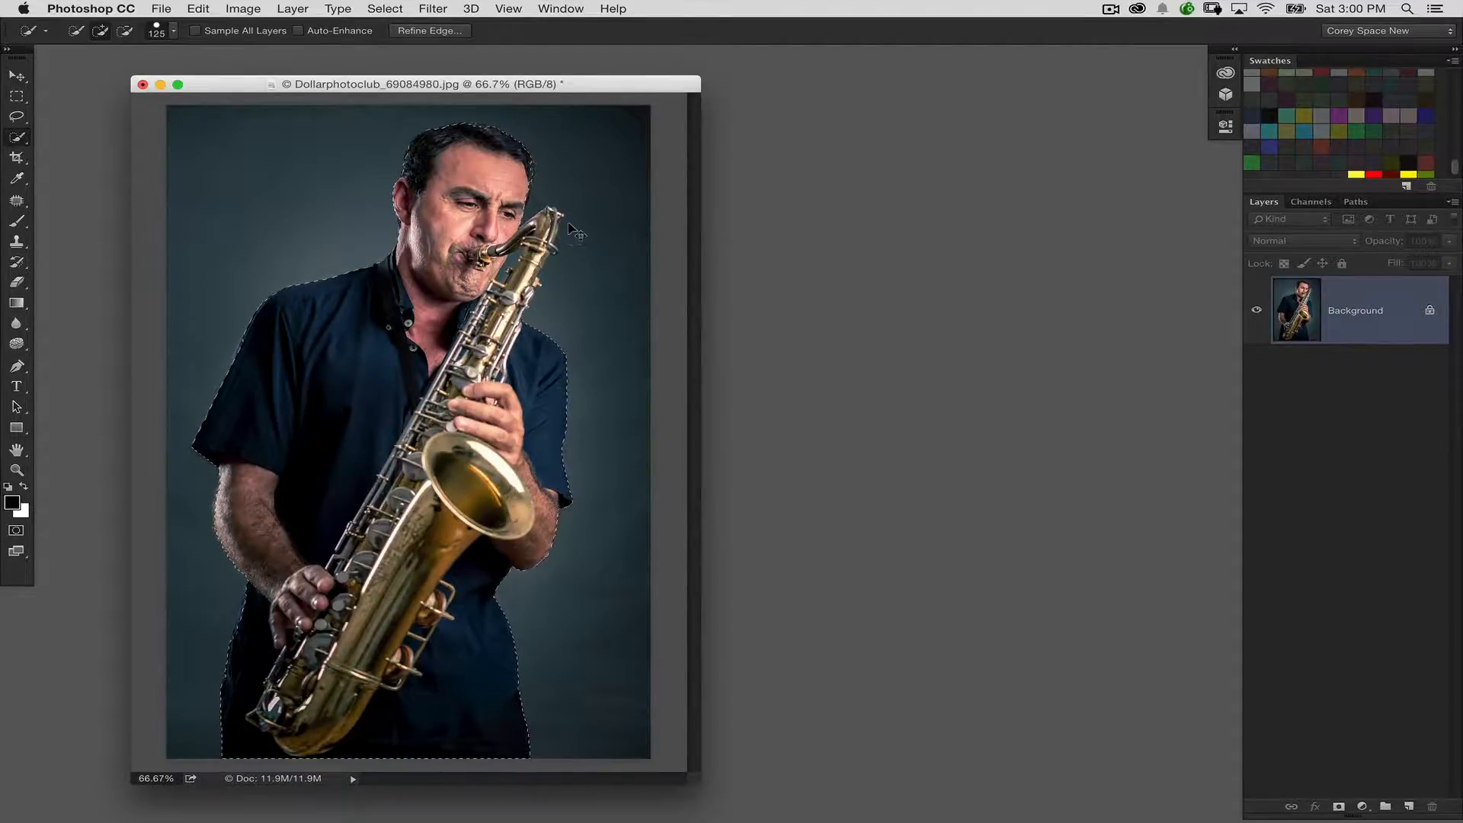
# Subtract the backdrop gap between the man's chin and the saxophone from the selection using the Magic Wand tool
pyautogui.press('super+equal')
pyautogui.press('super+equal')
pyautogui.moveTo(587, 285); pyautogui.dragTo(369, 542)
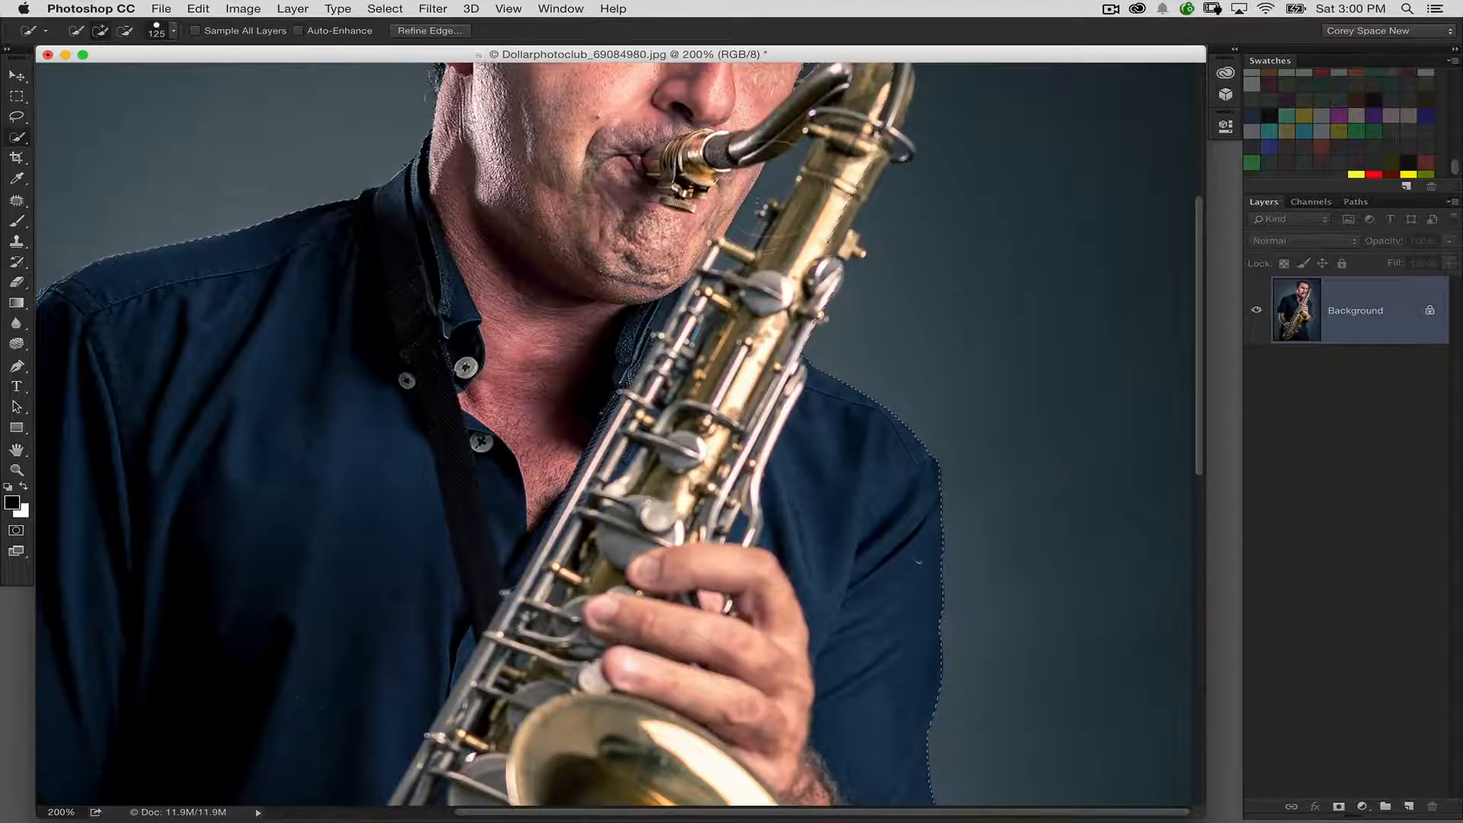
pyautogui.moveTo(17, 137); pyautogui.dragTo(76, 151)
pyautogui.click(764, 188)
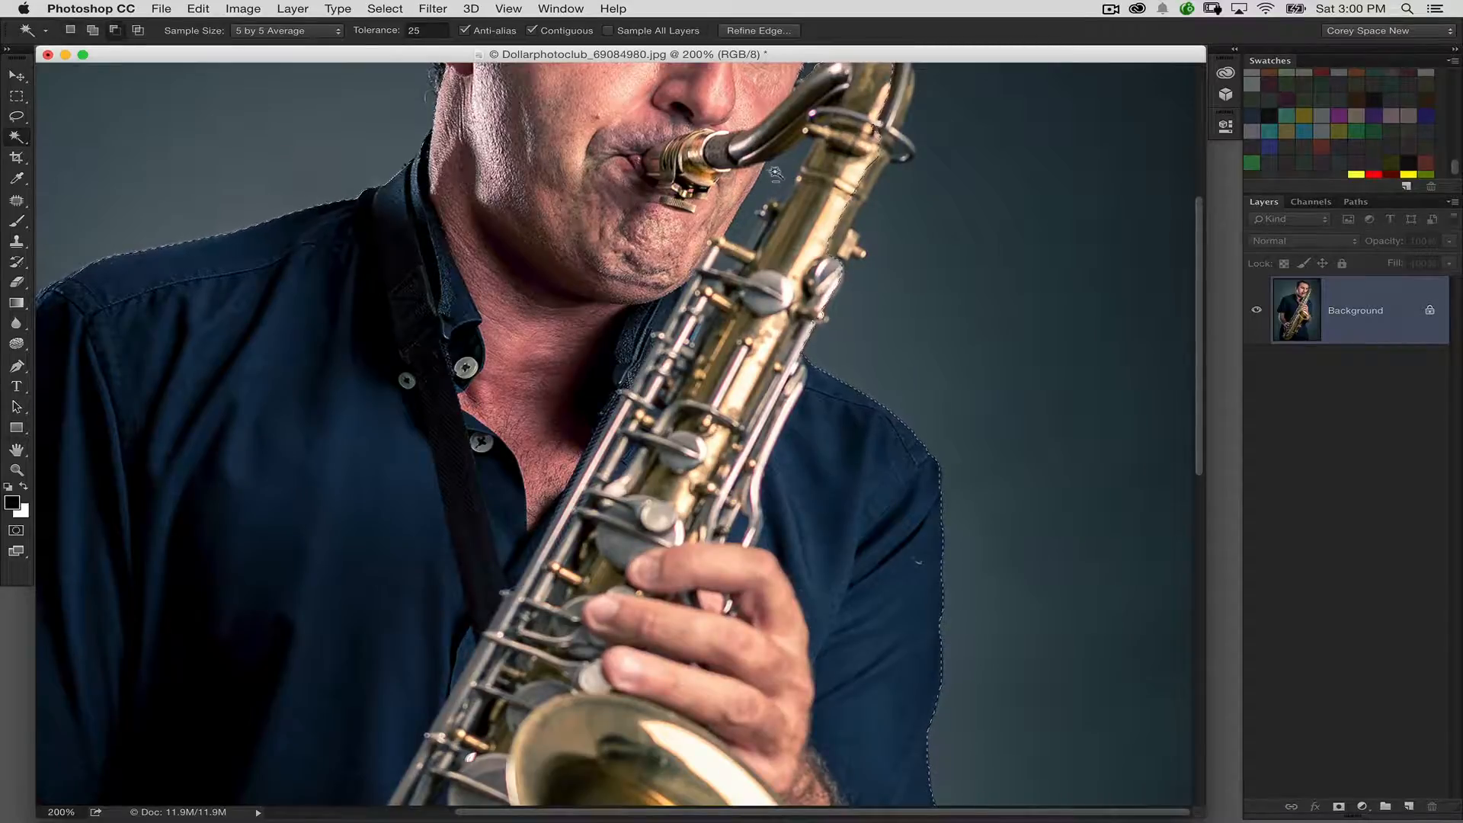
# Open Refine Edge for the selection and preview the cut-out on transparency
pyautogui.press('super+minus')
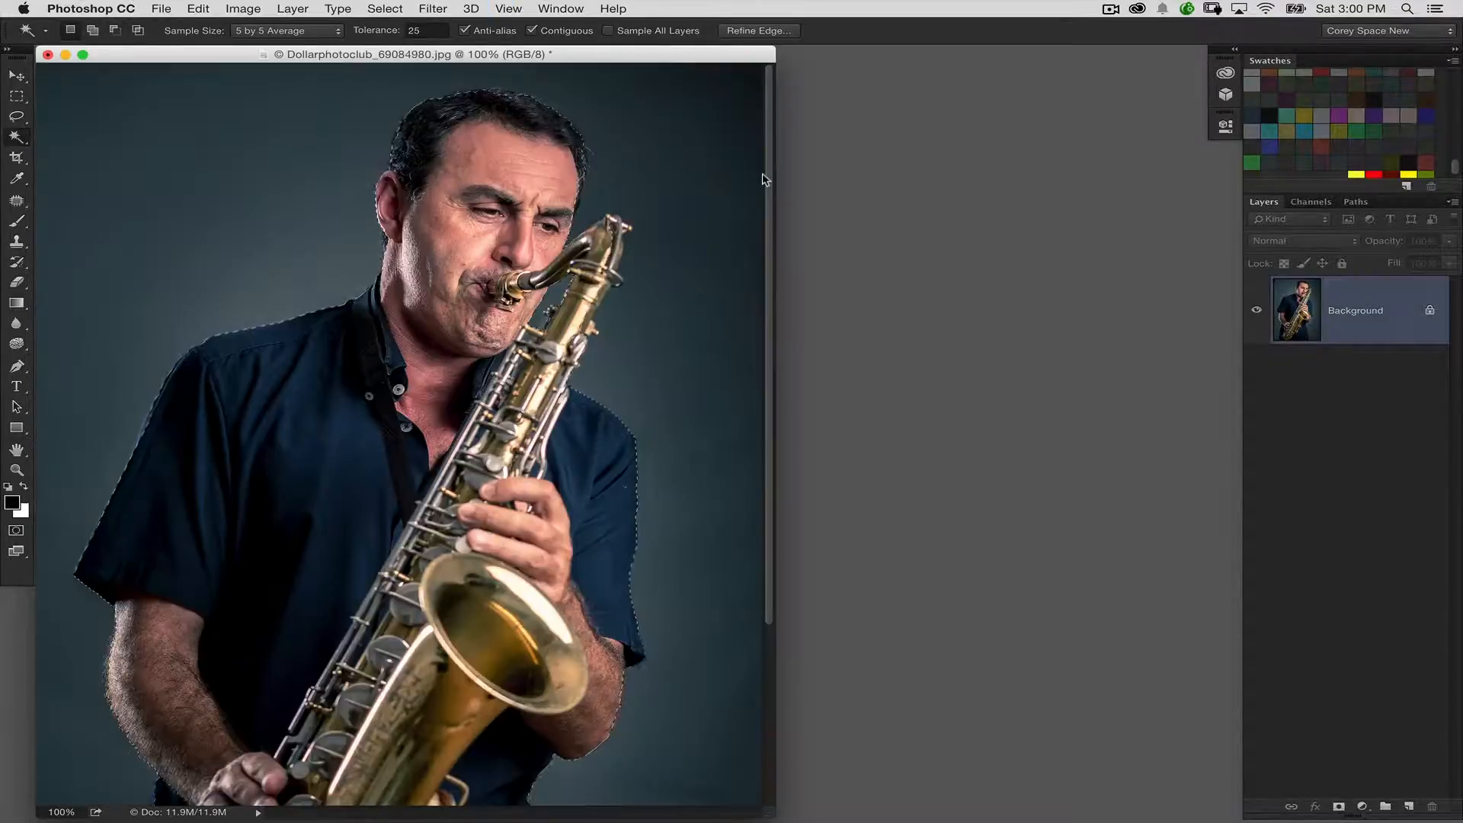
pyautogui.press('super+minus')
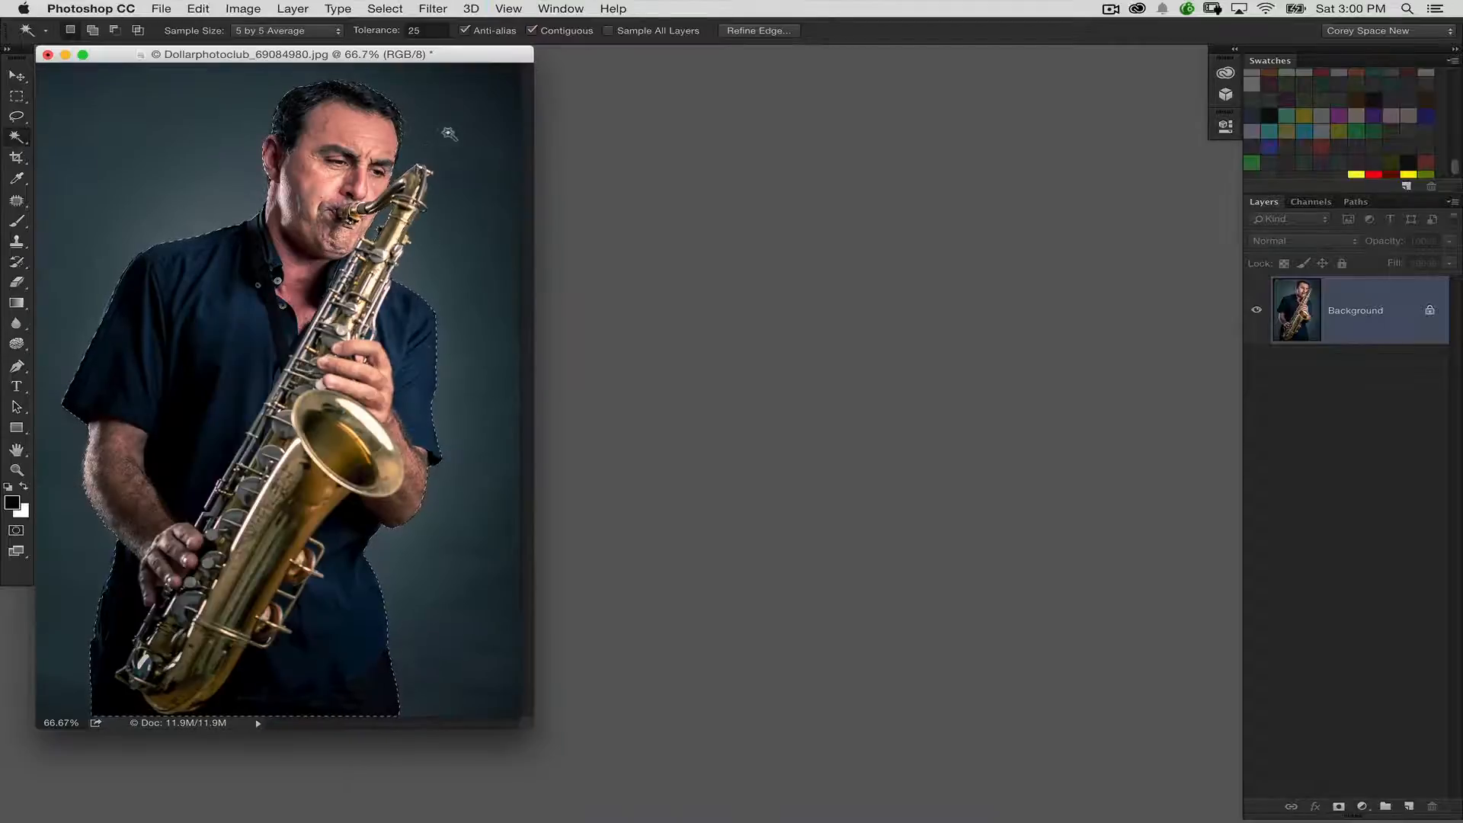
pyautogui.moveTo(489, 55); pyautogui.dragTo(555, 80)
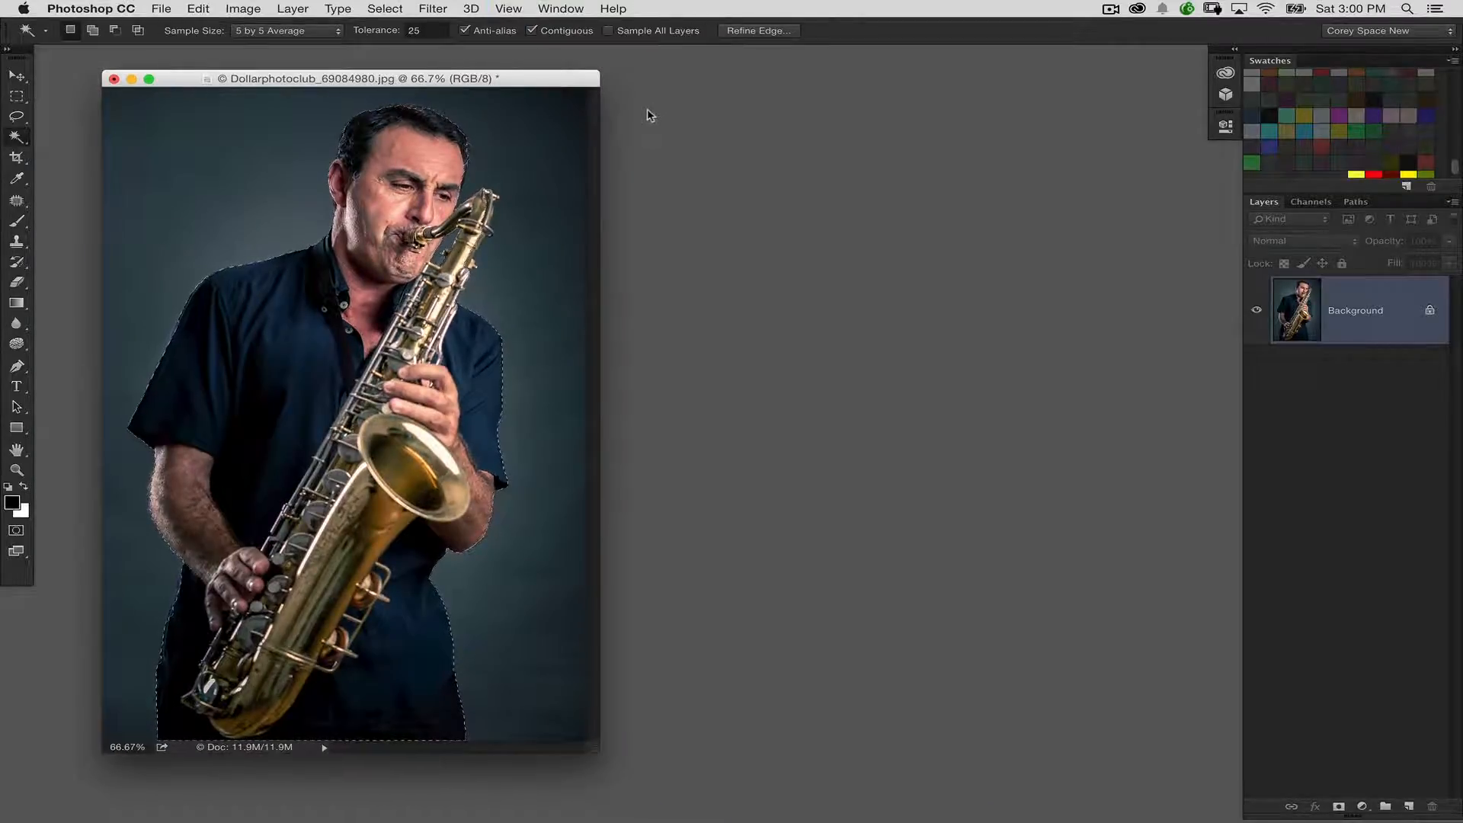
pyautogui.press('super+plus')
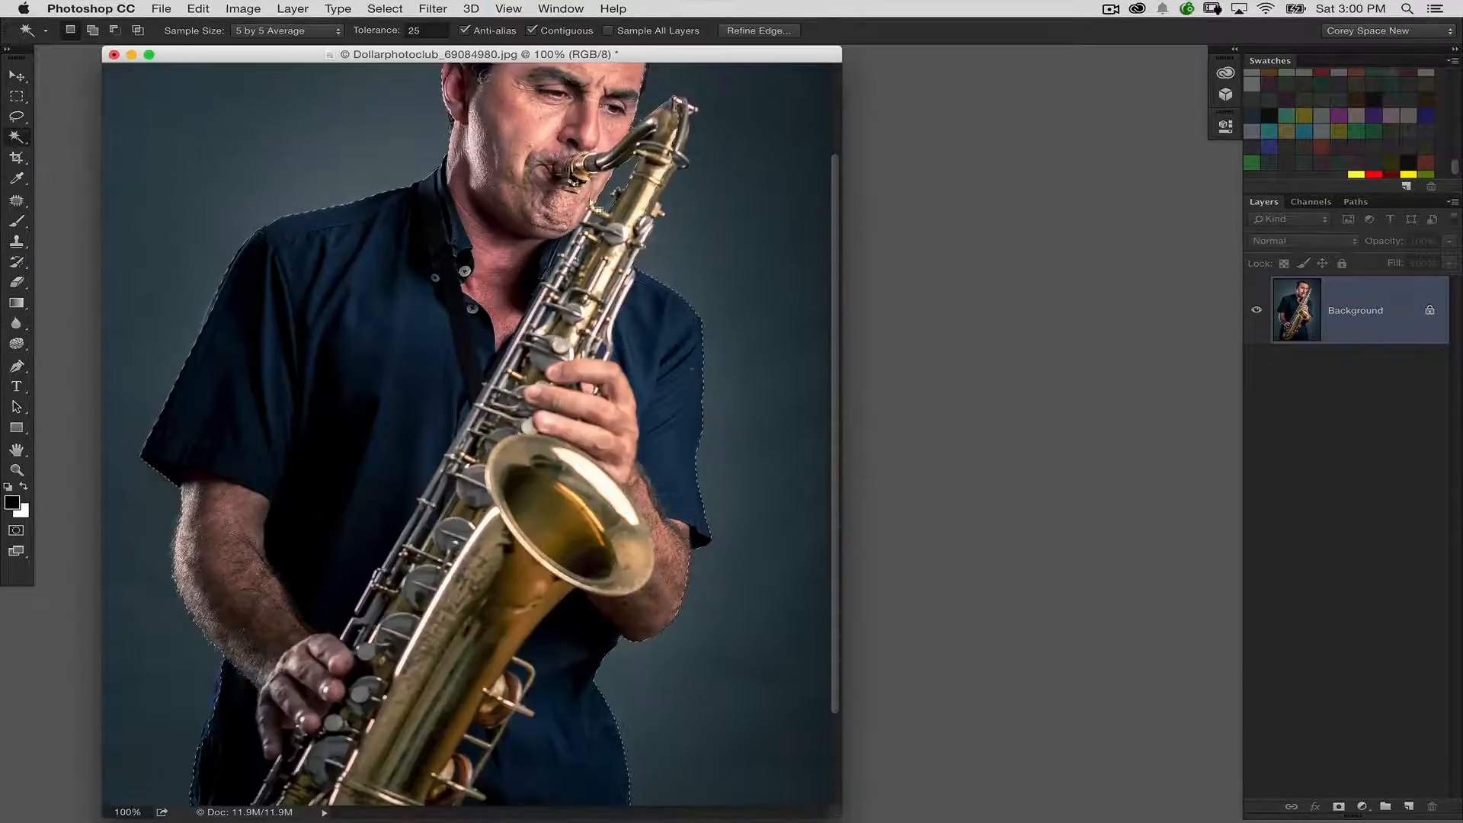
pyautogui.click(740, 30)
pyautogui.press('l')
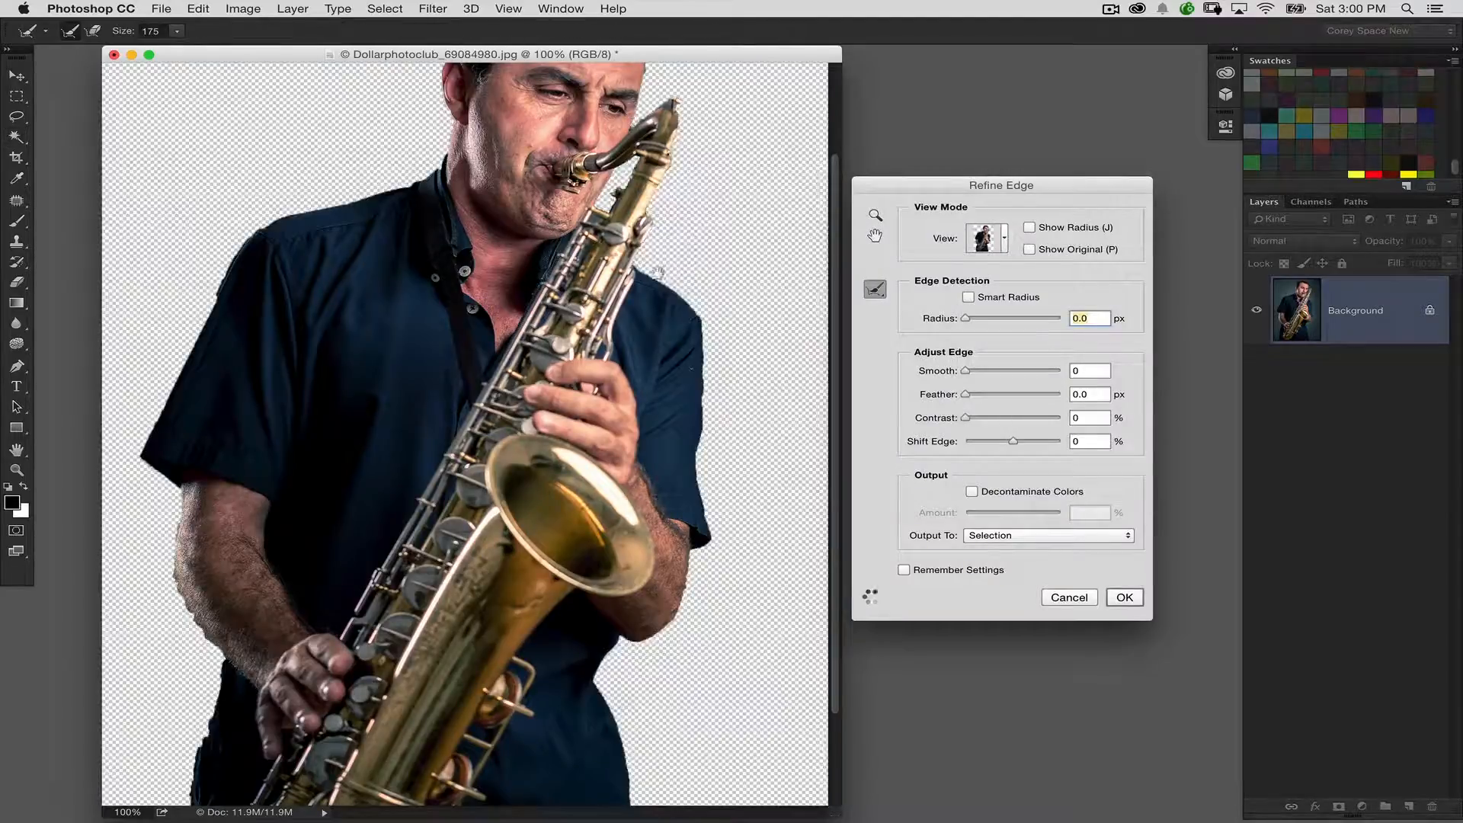
# Brush along the edges of the hair and arms with the Refine Radius tool at size 100
pyautogui.scroll(5, 582, 481)
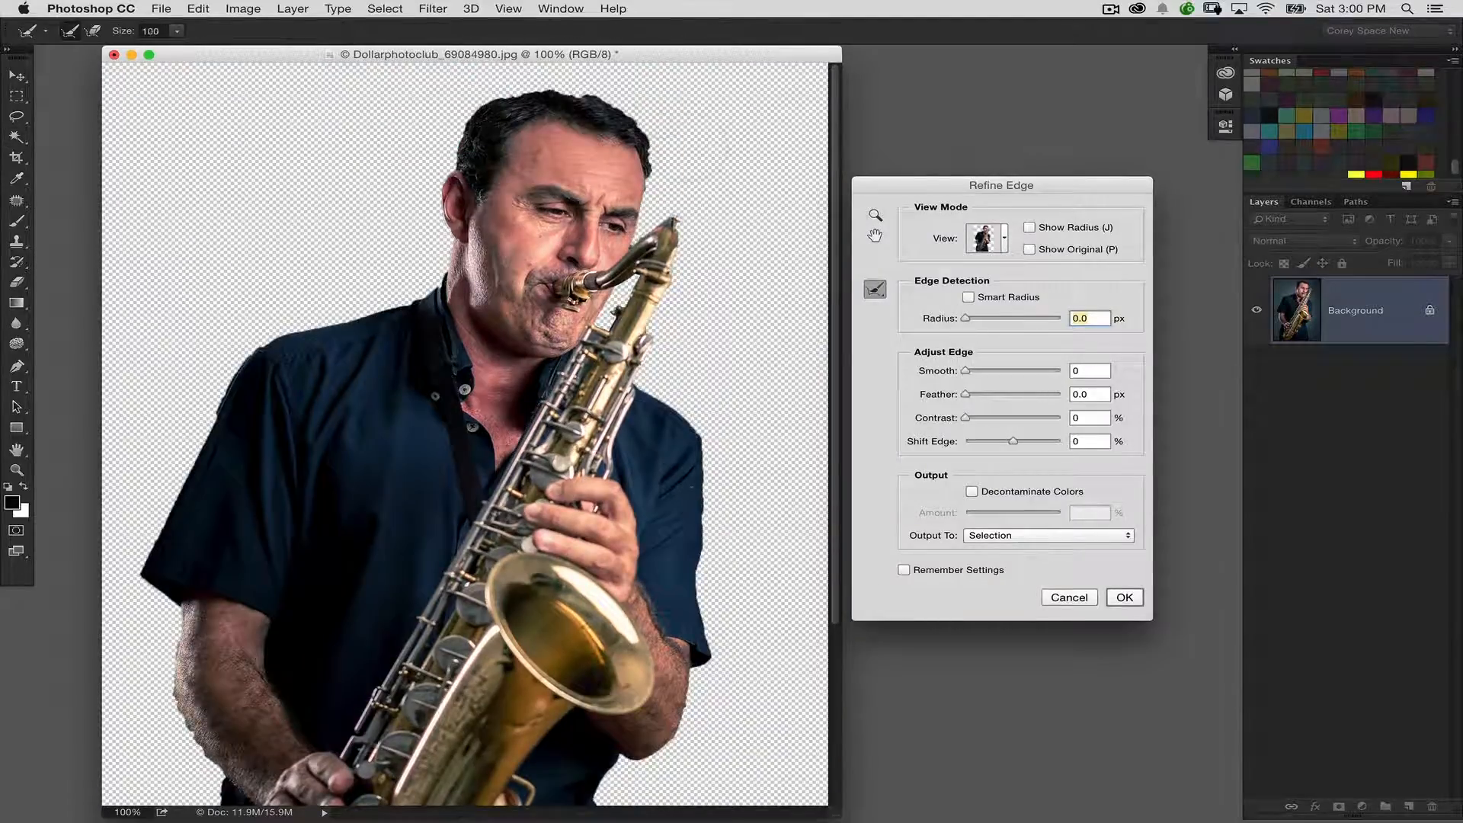
pyautogui.click(884, 294)
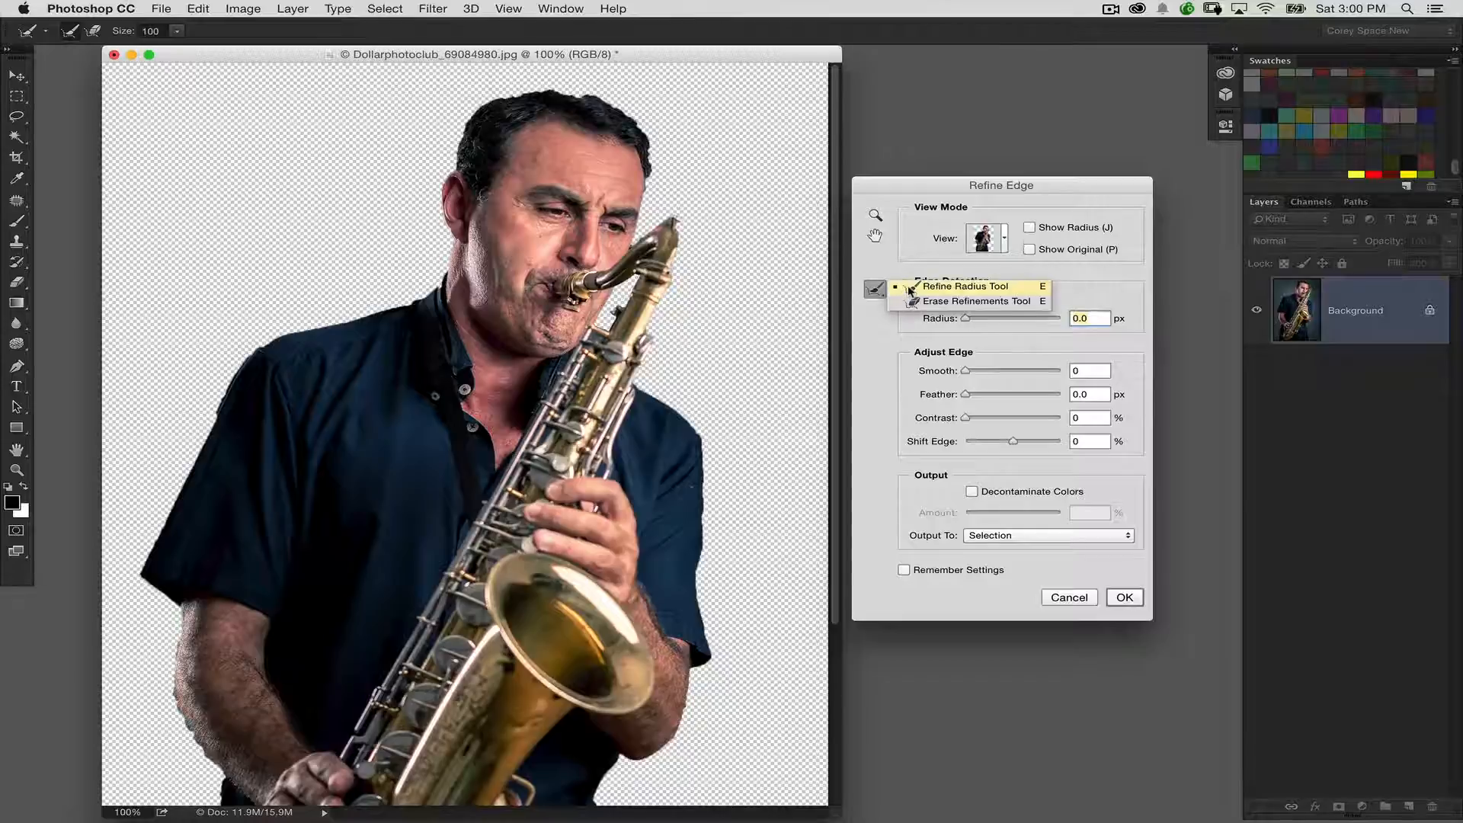
pyautogui.click(908, 287)
pyautogui.moveTo(653, 173)
pyautogui.mouseDown()
pyautogui.moveTo(620, 99)
pyautogui.moveTo(563, 84)
pyautogui.moveTo(499, 87)
pyautogui.moveTo(454, 122)
pyautogui.moveTo(453, 172)
pyautogui.mouseUp()
pyautogui.scroll(-5, 465, 435)
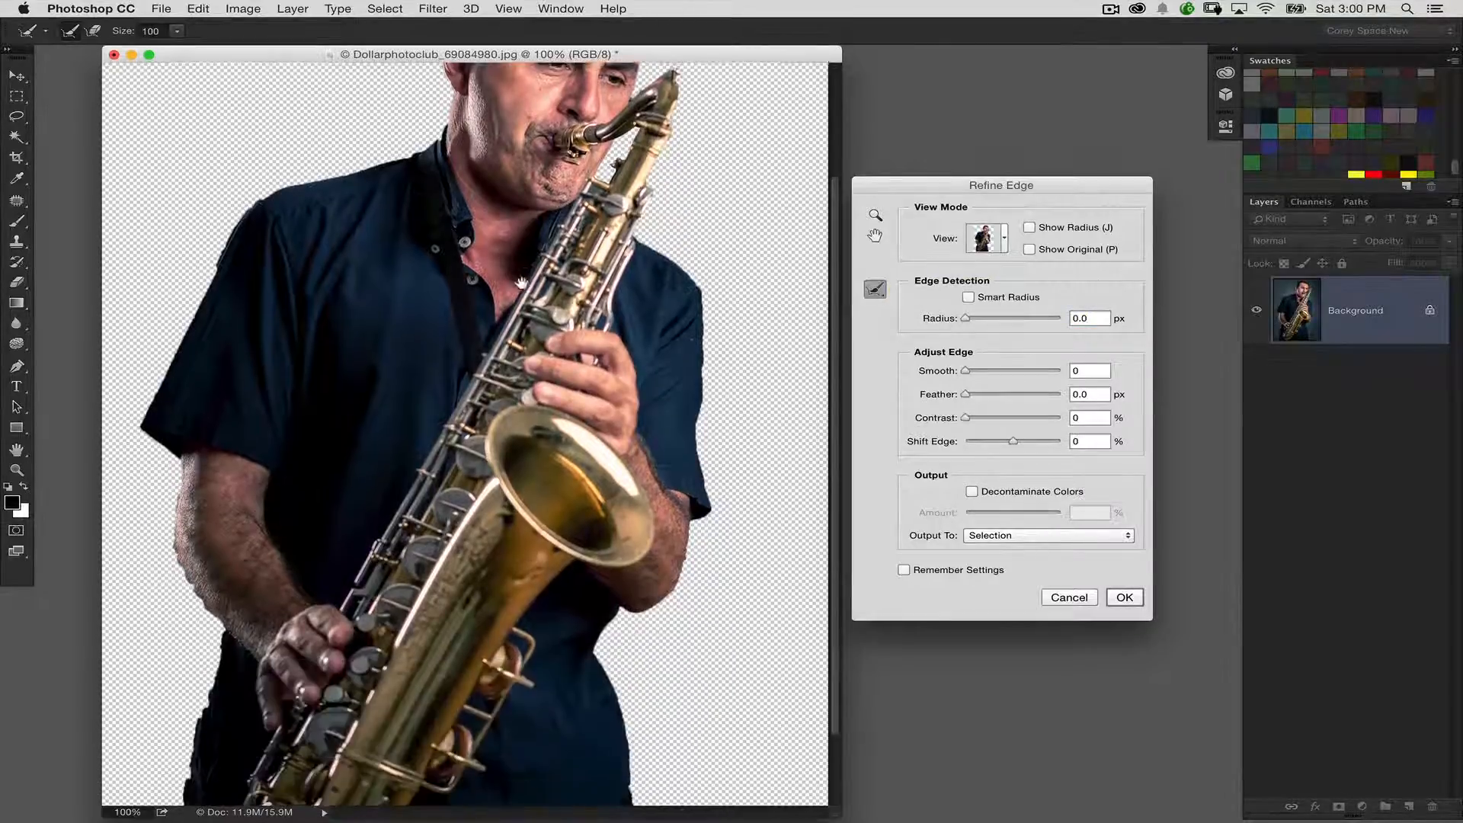
pyautogui.moveTo(162, 417)
pyautogui.mouseDown()
pyautogui.moveTo(169, 533)
pyautogui.moveTo(214, 703)
pyautogui.moveTo(200, 817)
pyautogui.mouseUp()
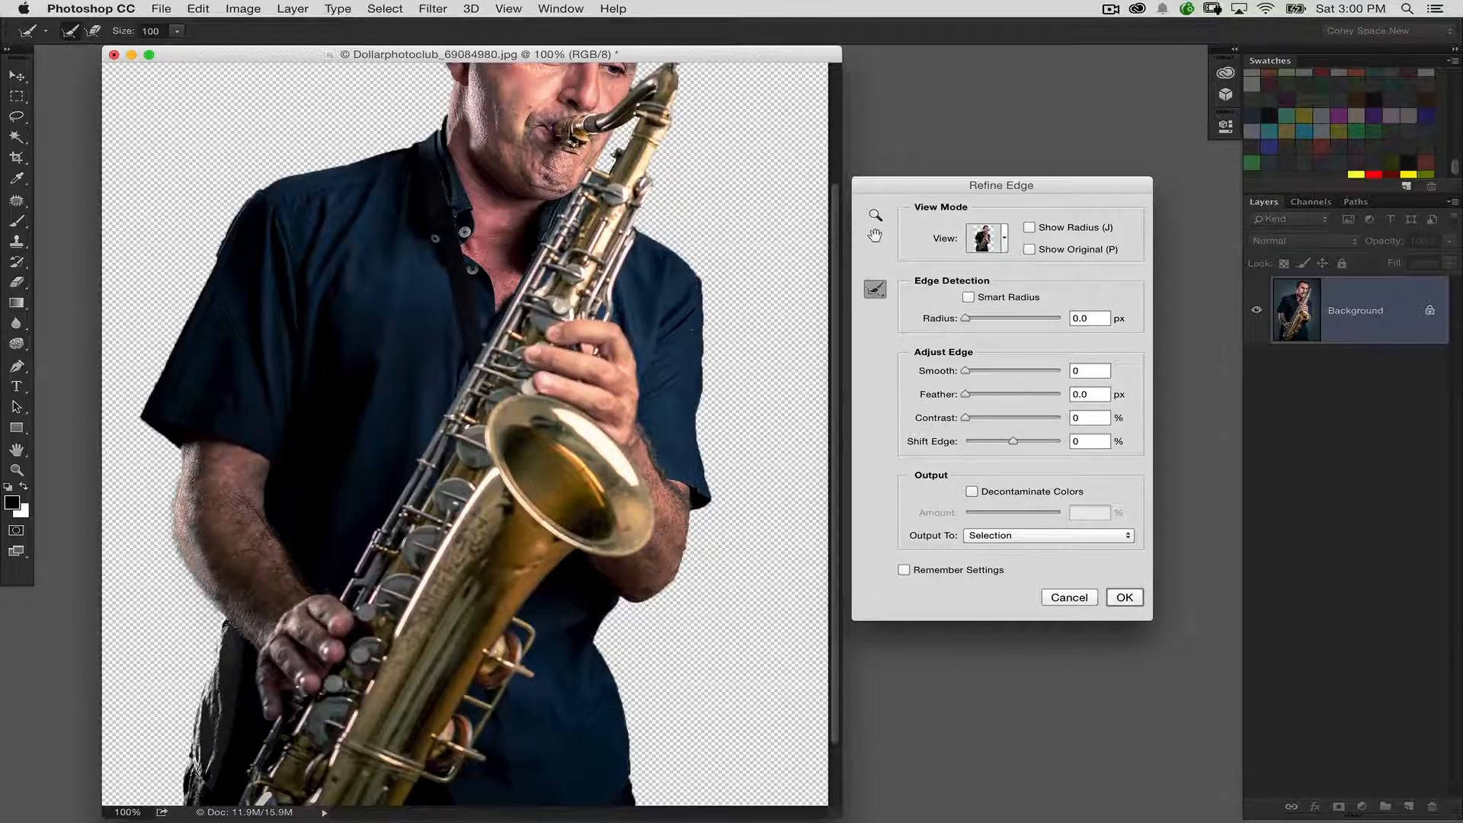
pyautogui.moveTo(674, 395); pyautogui.dragTo(645, 551)
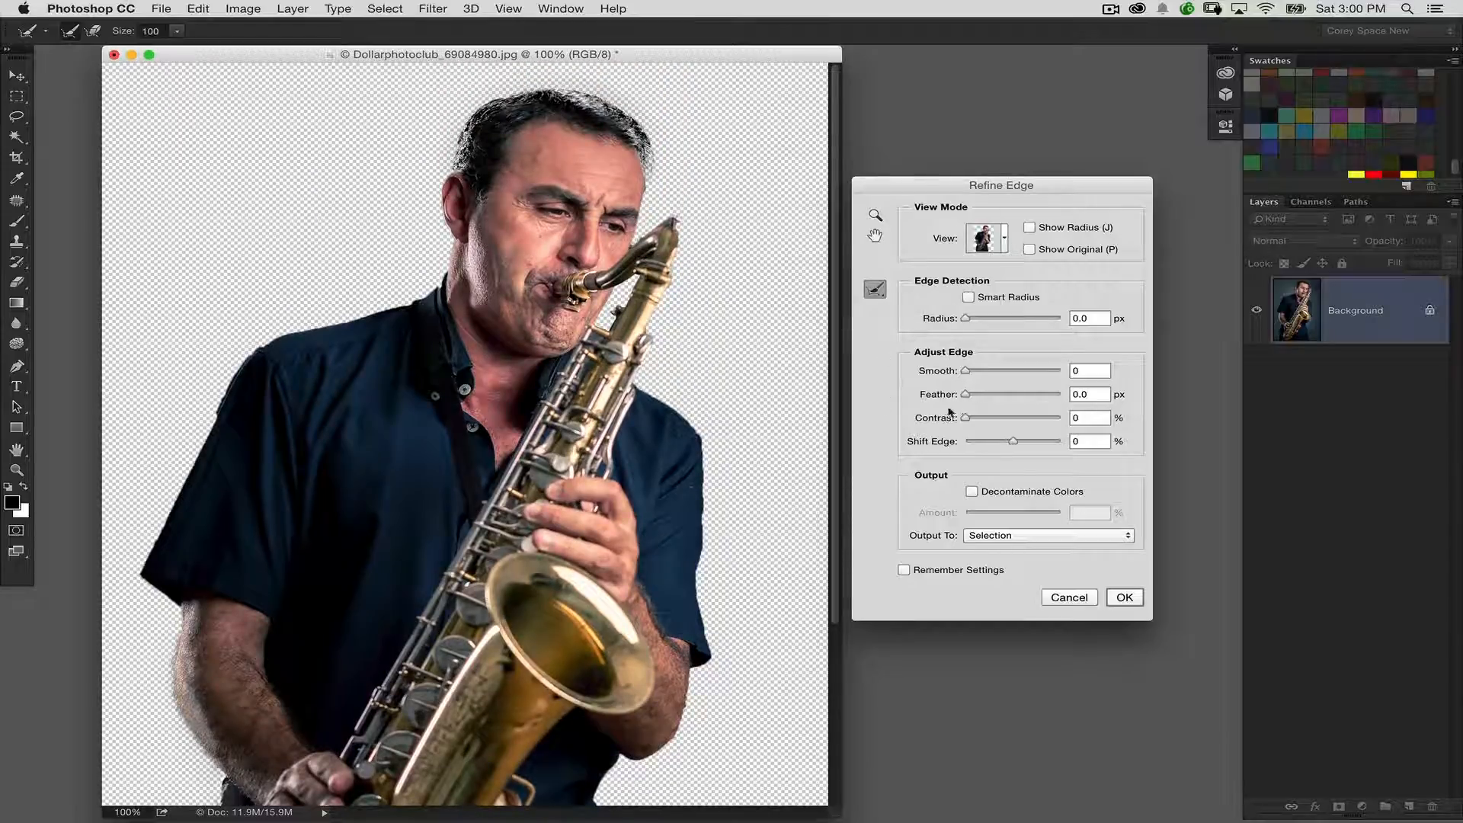
# Clean up the refined edge around the hair with the Erase Refinements tool, reducing its brush size to 50
pyautogui.click(875, 289)
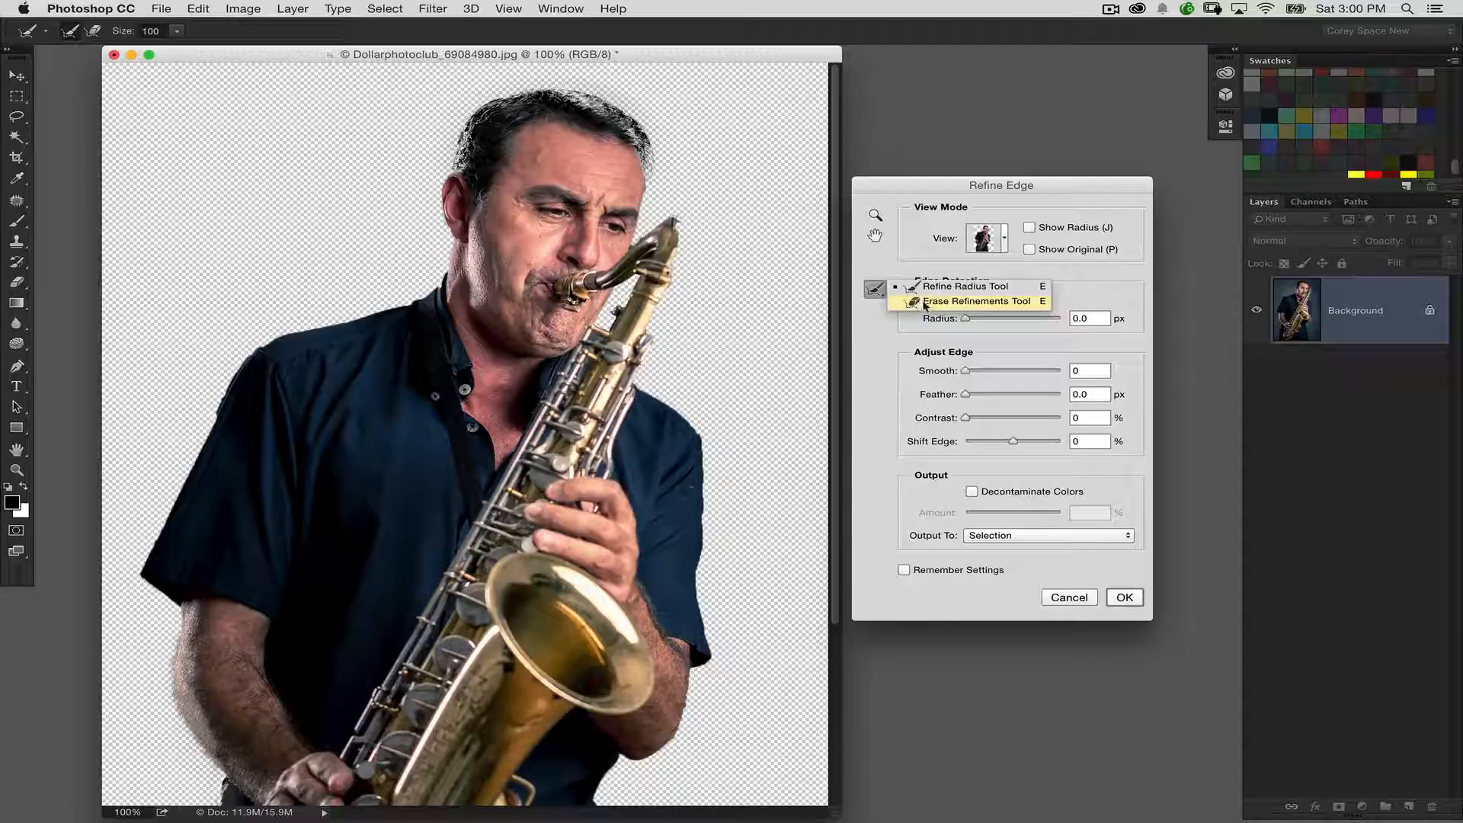
pyautogui.click(928, 302)
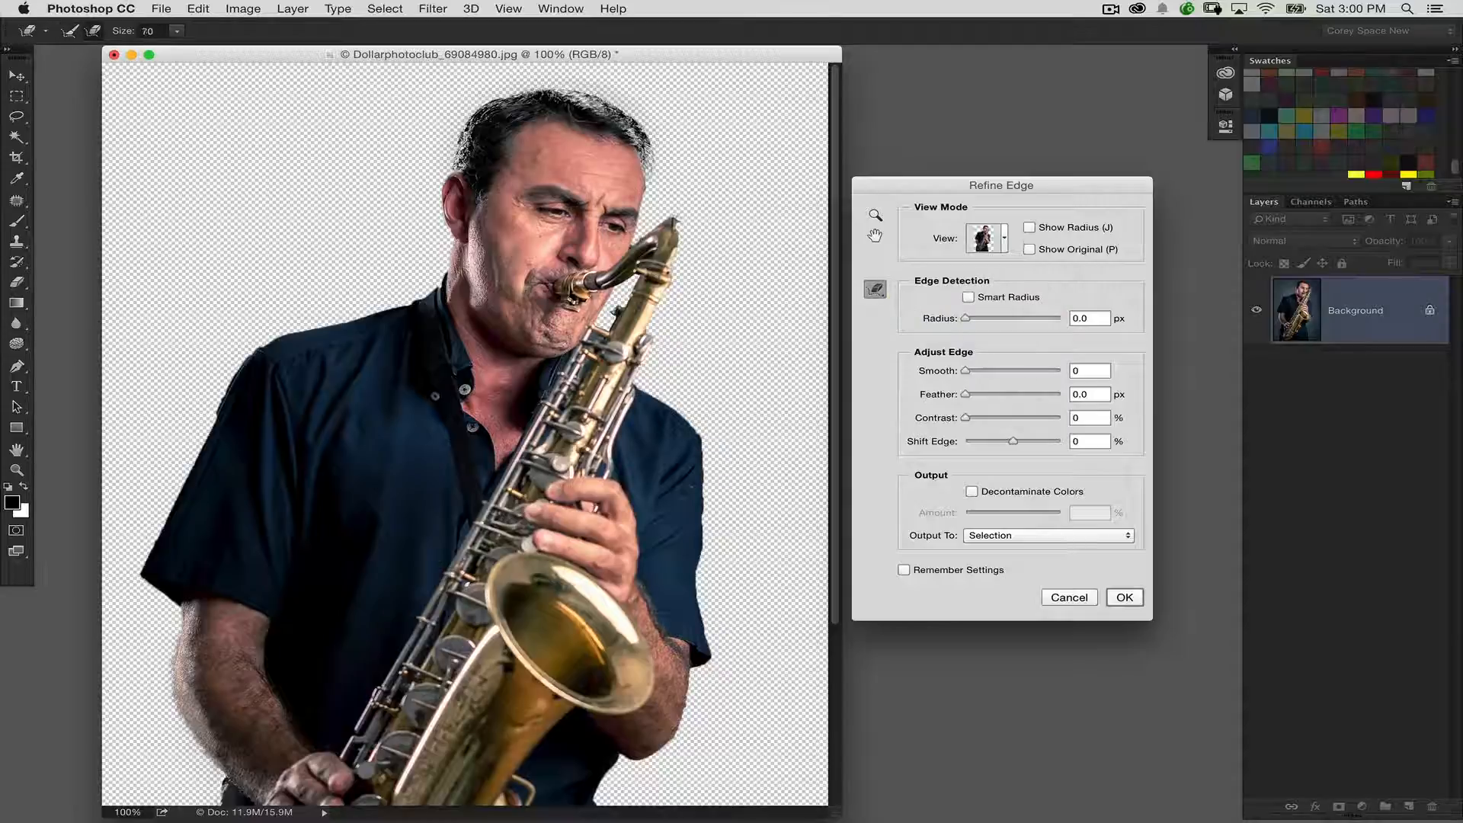
pyautogui.press('[')
pyautogui.moveTo(631, 138)
pyautogui.mouseDown()
pyautogui.moveTo(564, 107)
pyautogui.moveTo(521, 117)
pyautogui.moveTo(471, 145)
pyautogui.moveTo(464, 172)
pyautogui.moveTo(475, 175)
pyautogui.mouseUp()
pyautogui.press('[')
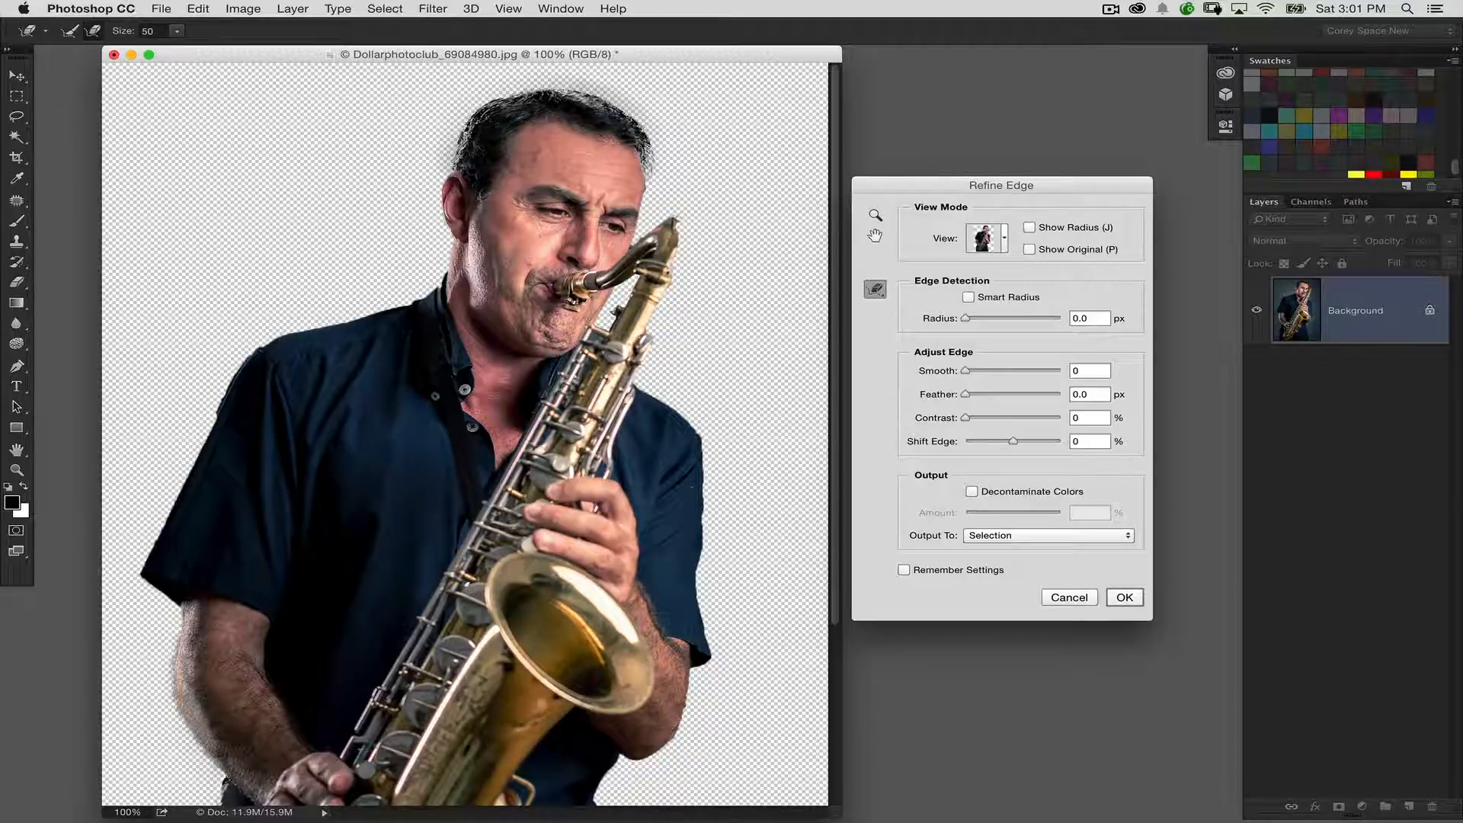
# Set the edge Contrast to 20% in the Refine Edge settings
pyautogui.moveTo(660, 547); pyautogui.dragTo(602, 349)
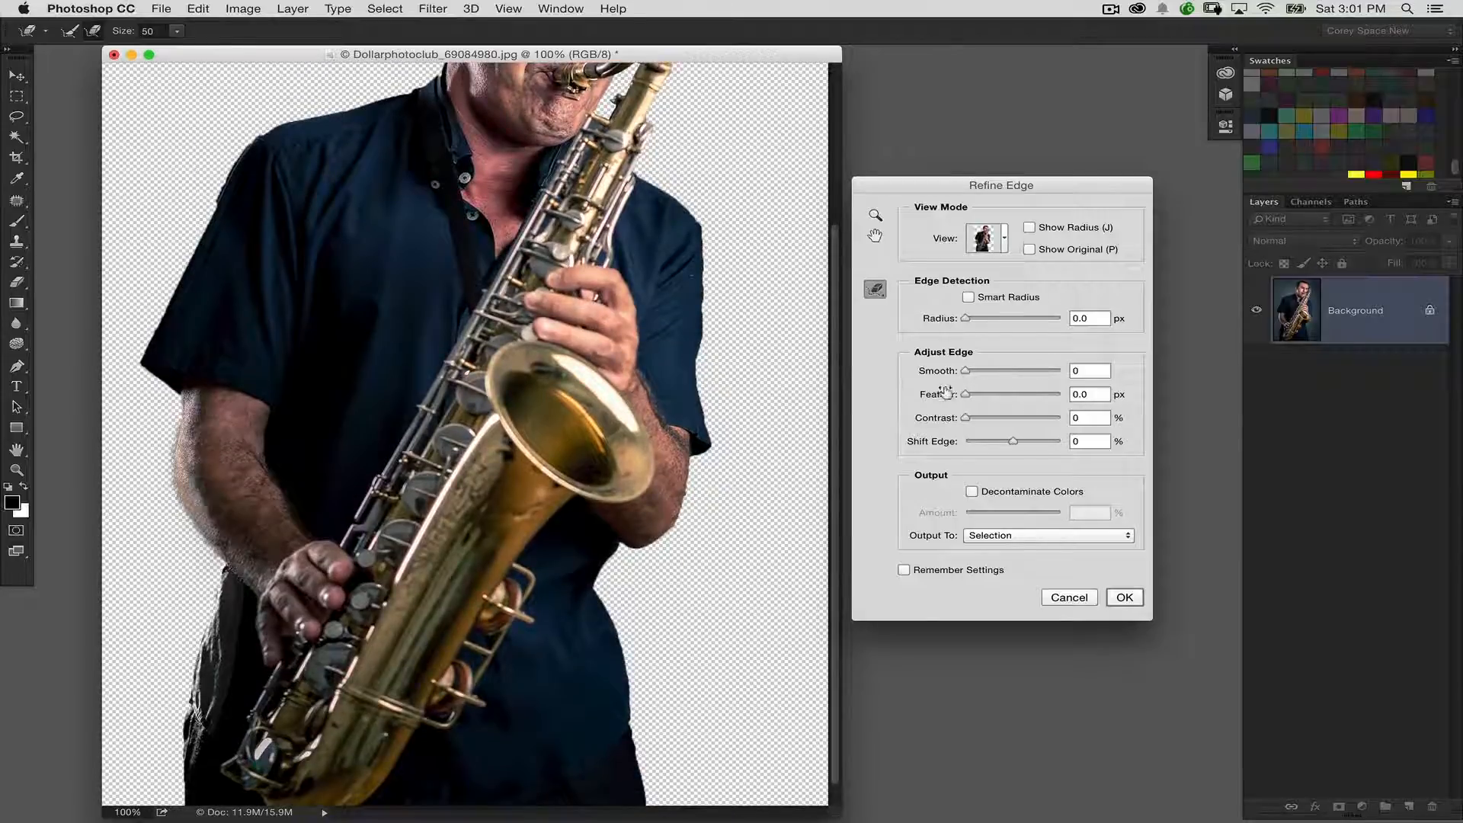
pyautogui.moveTo(660, 393); pyautogui.dragTo(653, 540)
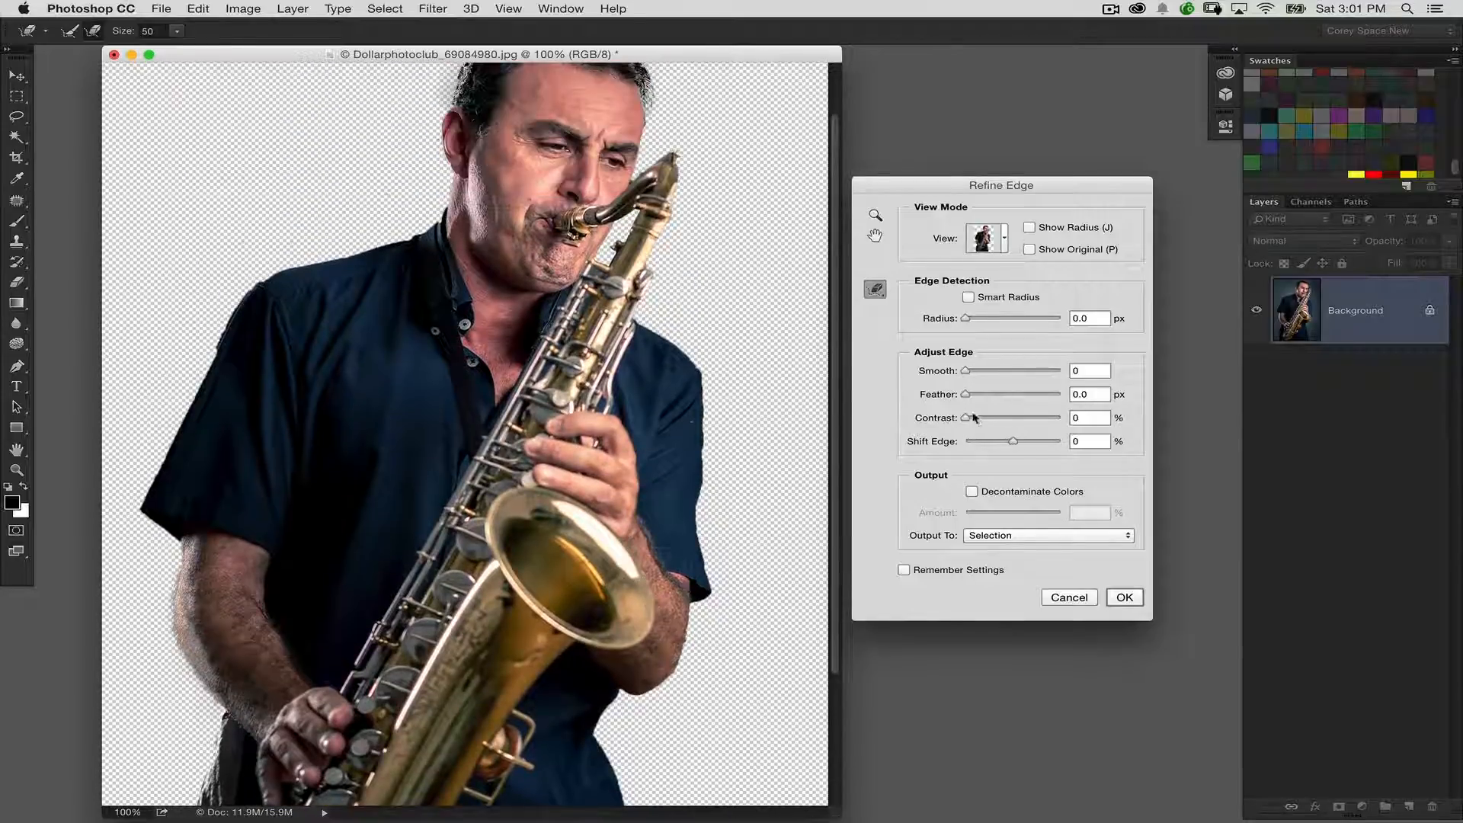
pyautogui.moveTo(974, 421); pyautogui.dragTo(981, 422)
pyautogui.moveTo(668, 391); pyautogui.dragTo(660, 426)
pyautogui.moveTo(985, 420)
pyautogui.mouseDown()
pyautogui.moveTo(1013, 421)
pyautogui.moveTo(984, 423)
pyautogui.mouseUp()
pyautogui.click(993, 419)
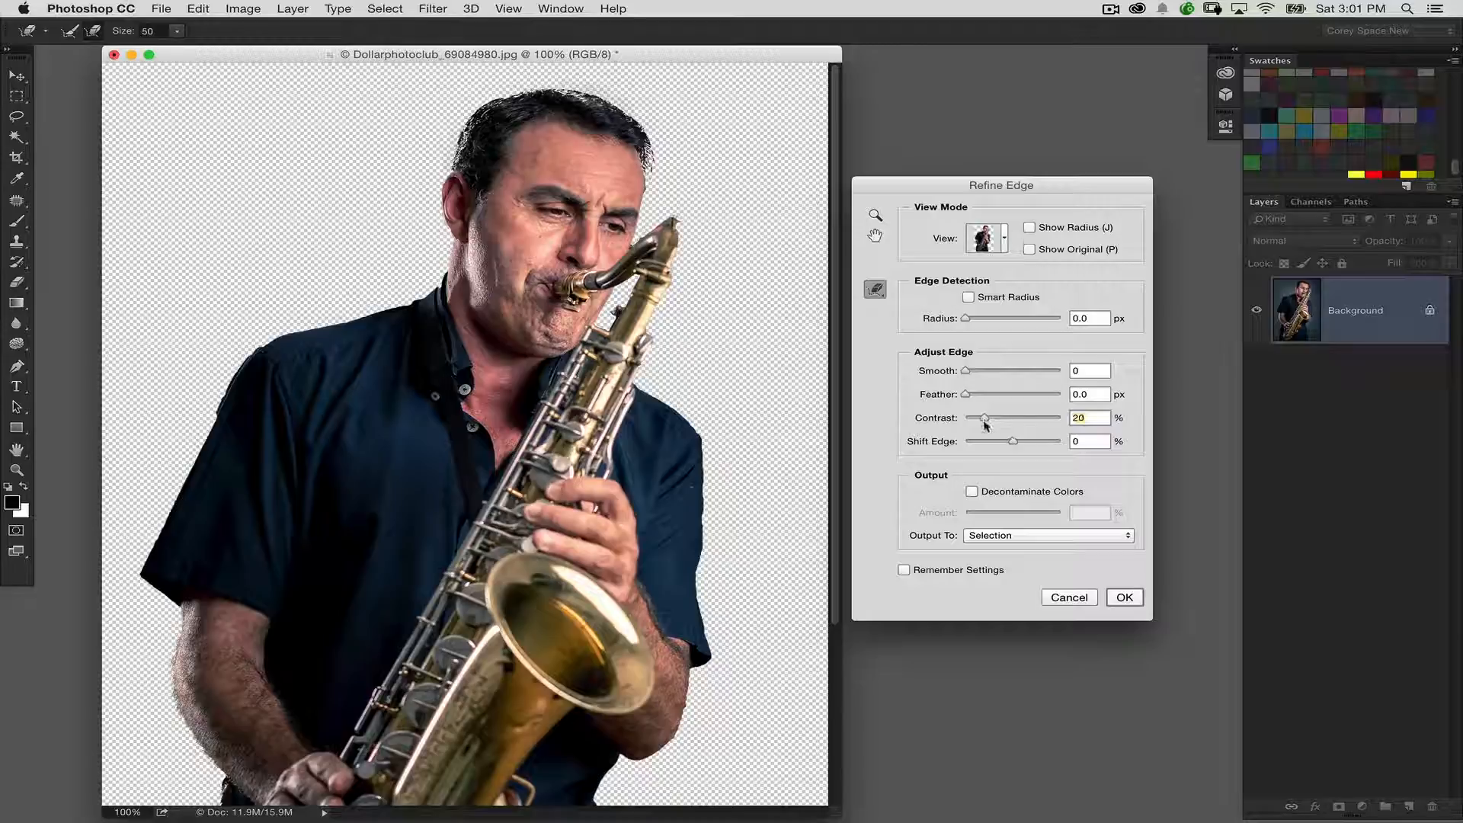
# Output the refined selection to a new layer and apply Refine Edge
pyautogui.scroll(-5, 610, 266)
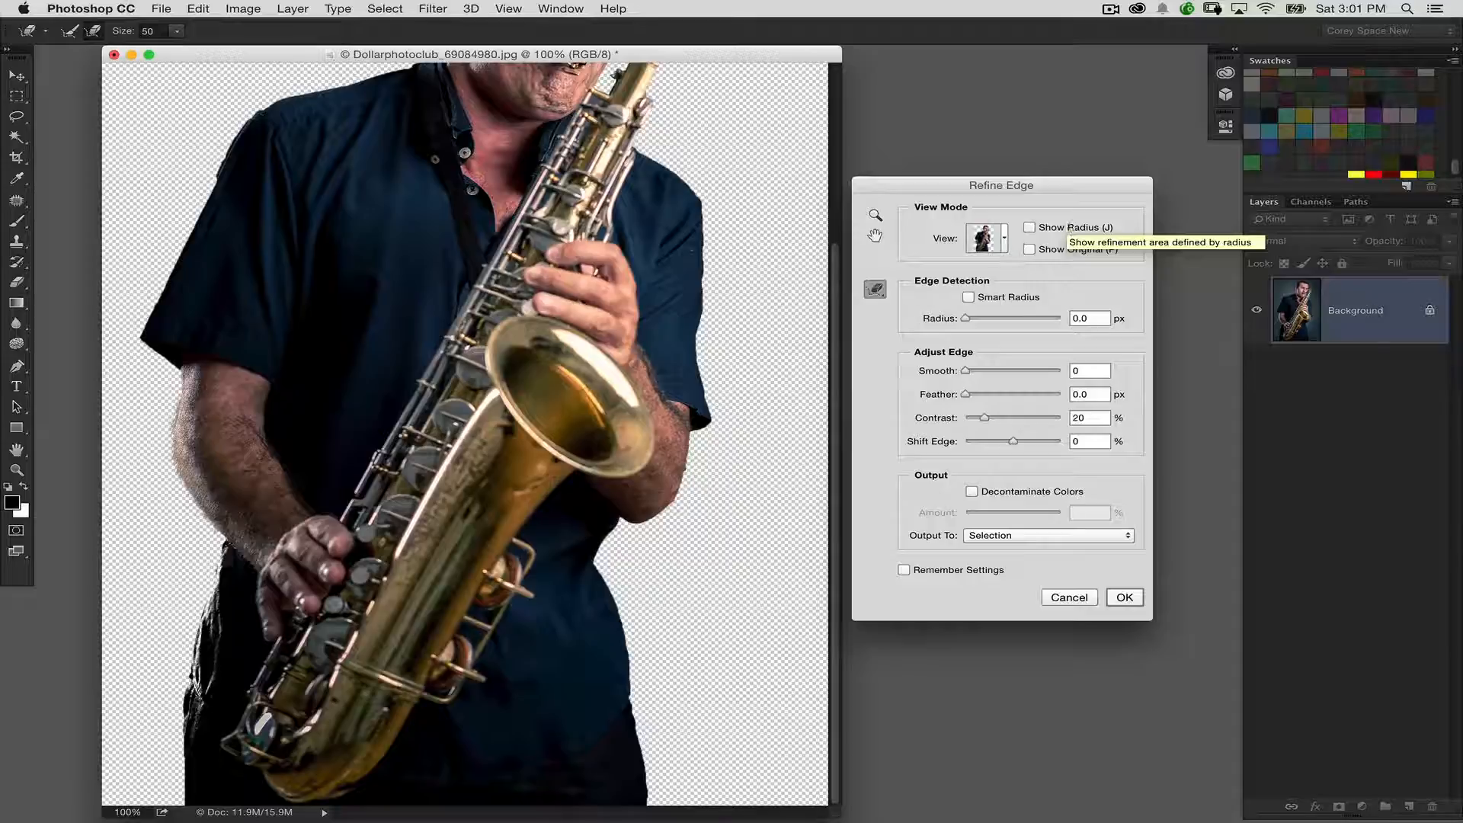
pyautogui.click(1002, 535)
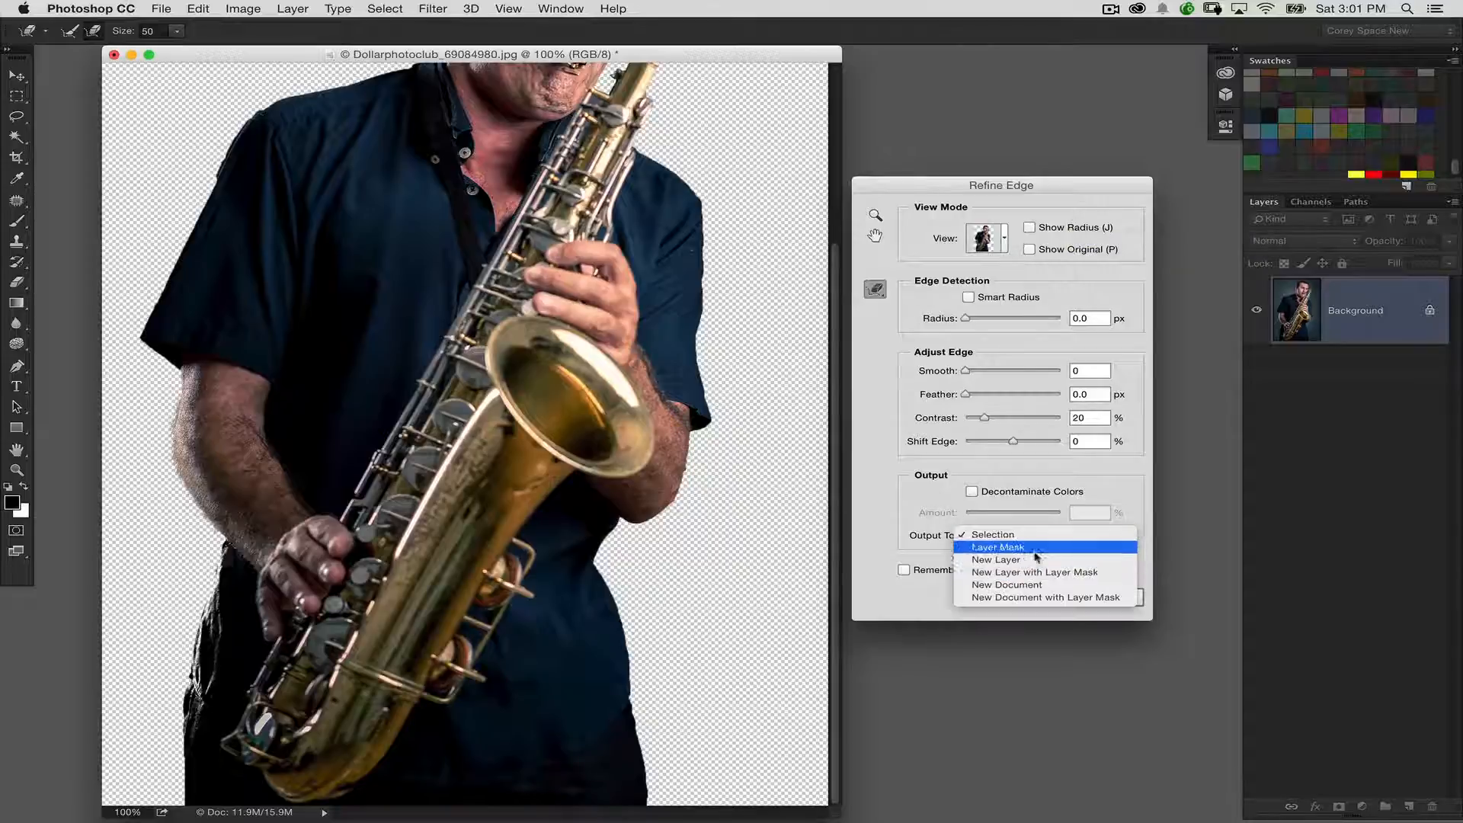
pyautogui.click(1073, 561)
pyautogui.click(1120, 598)
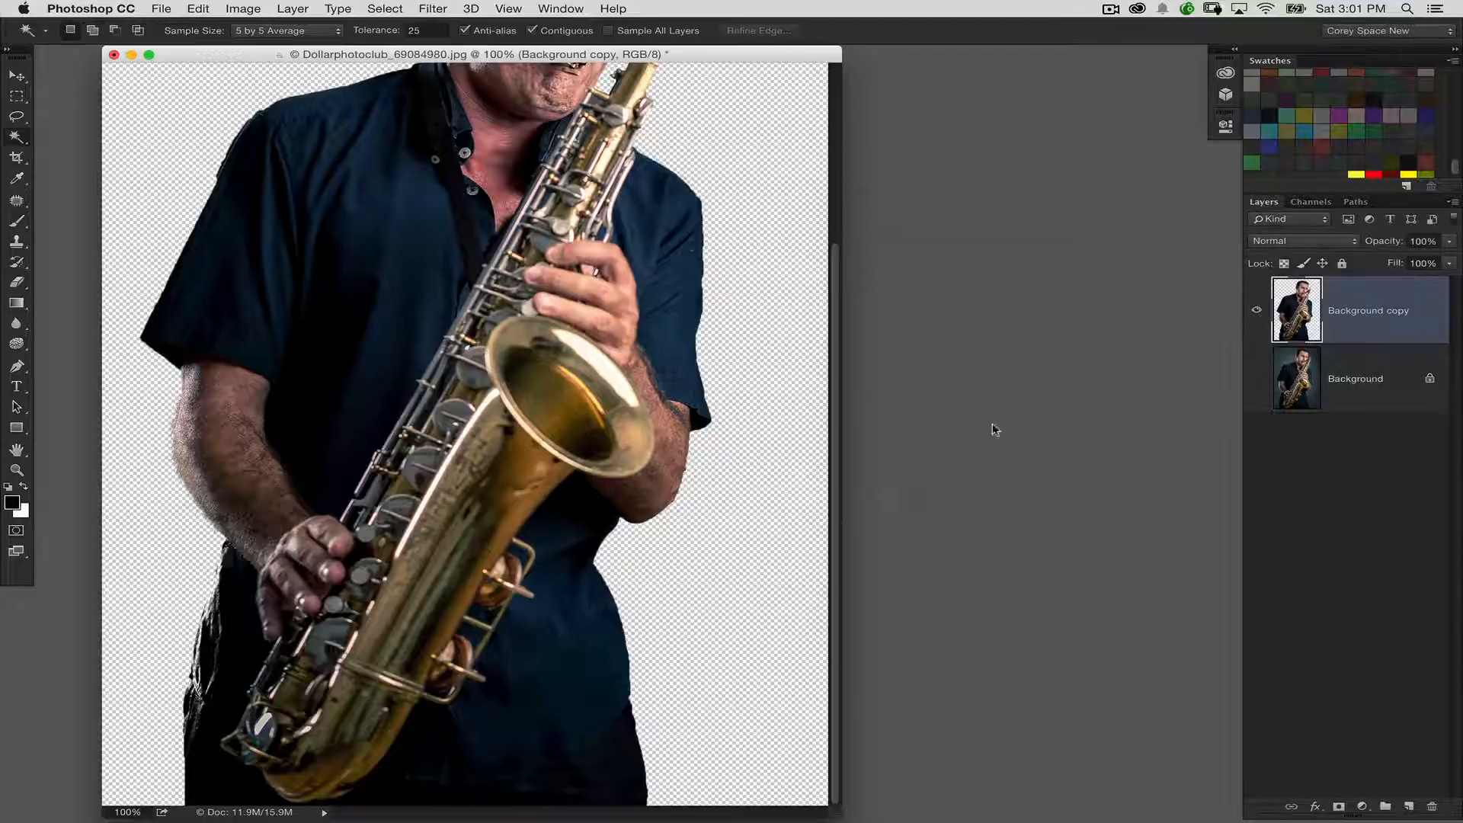
# Try a Threshold adjustment at level 105 on the cut-out layer
pyautogui.press('super+minus')
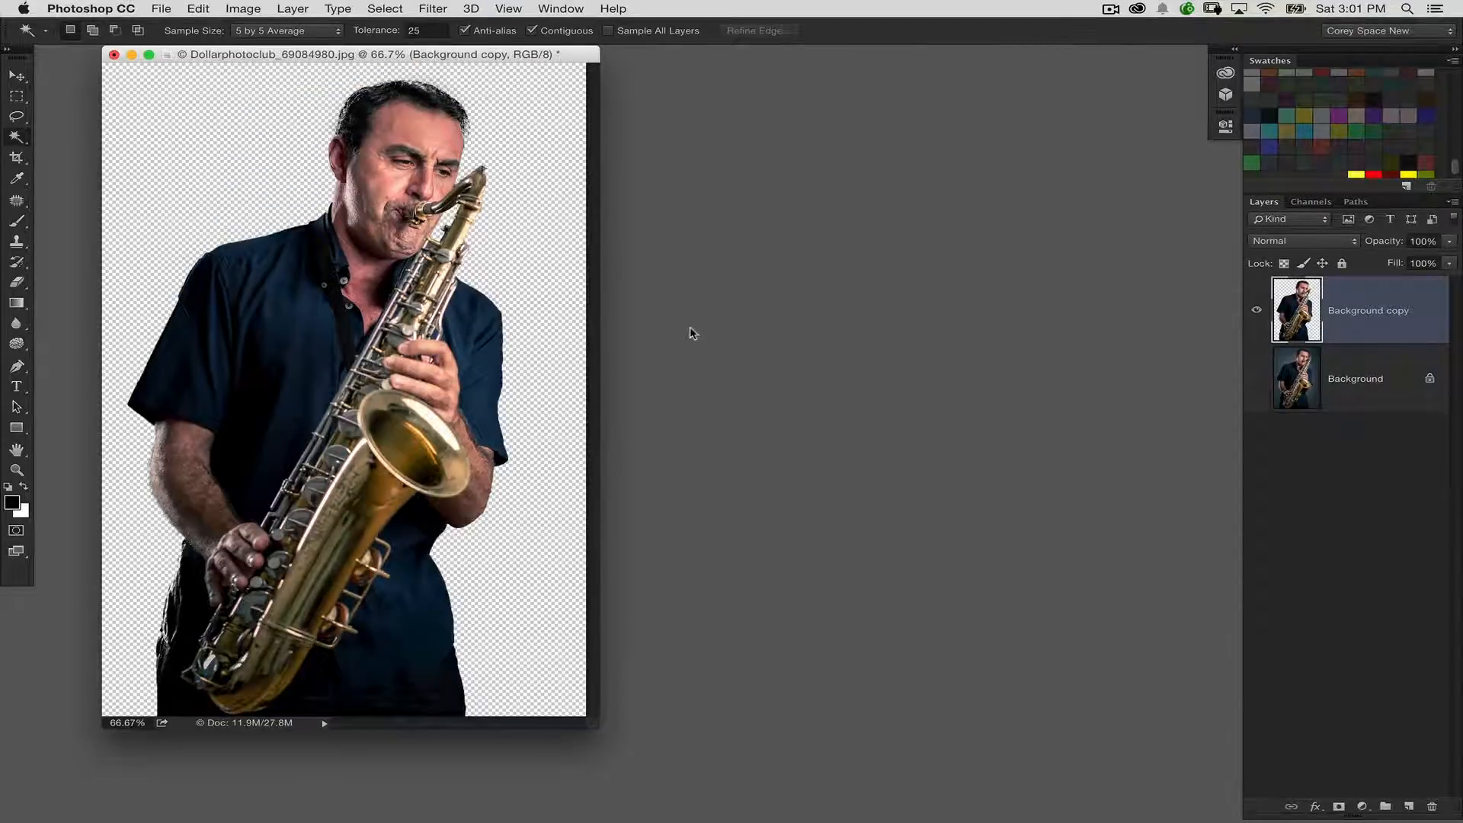
pyautogui.click(256, 10)
pyautogui.click(531, 262)
pyautogui.click(236, 12)
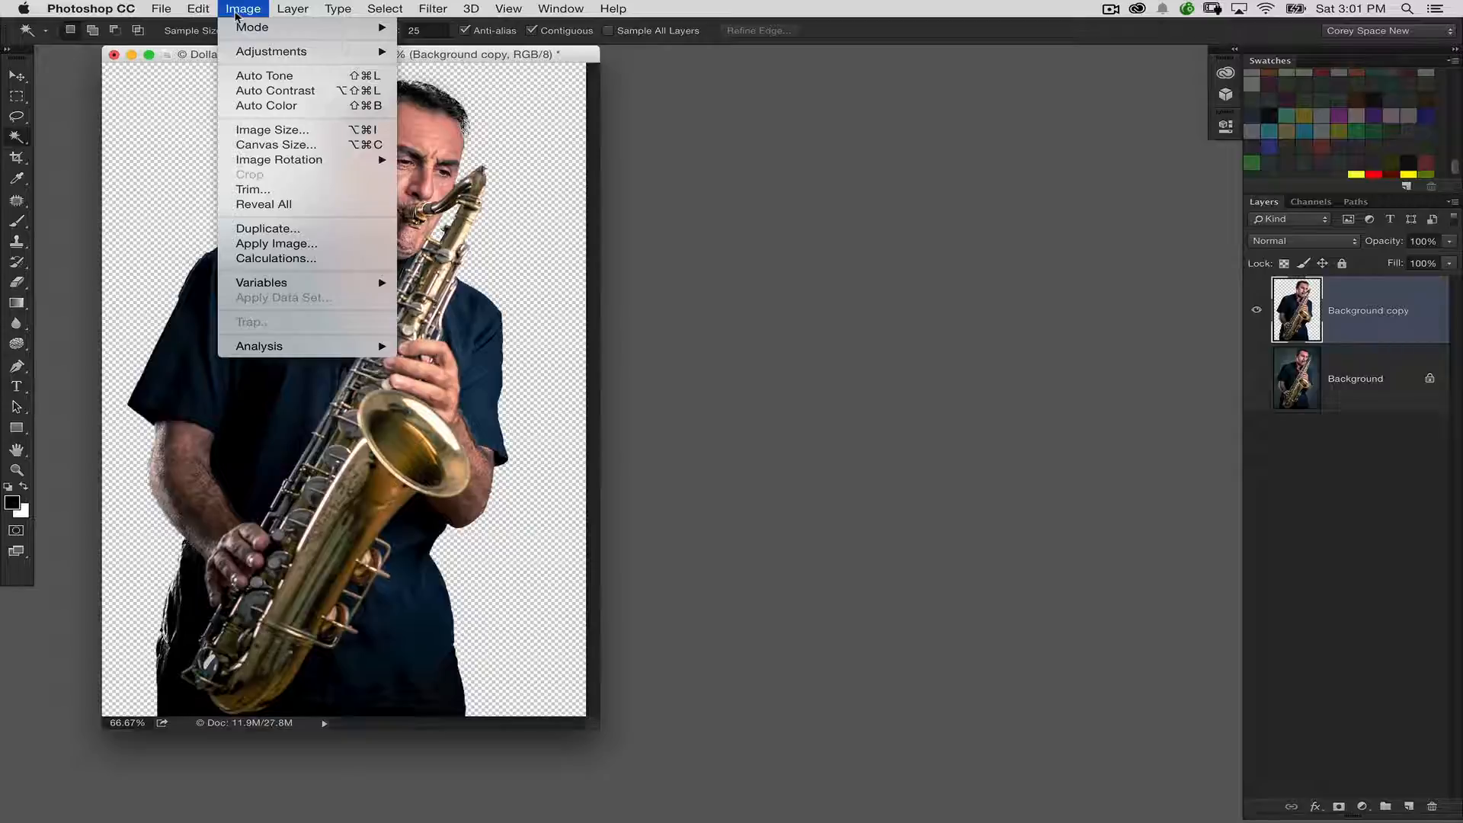
pyautogui.moveTo(274, 51)
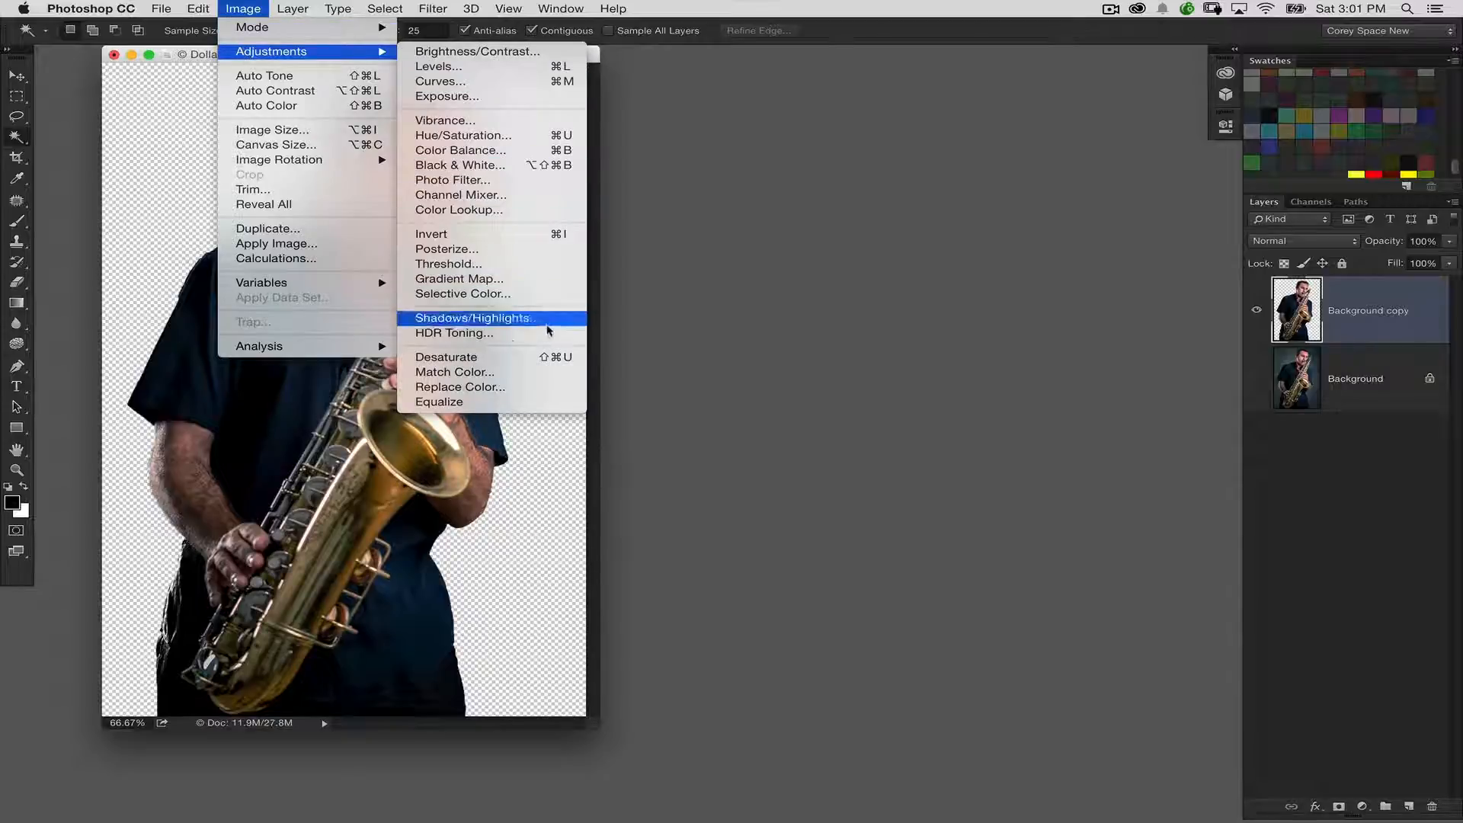
pyautogui.click(572, 264)
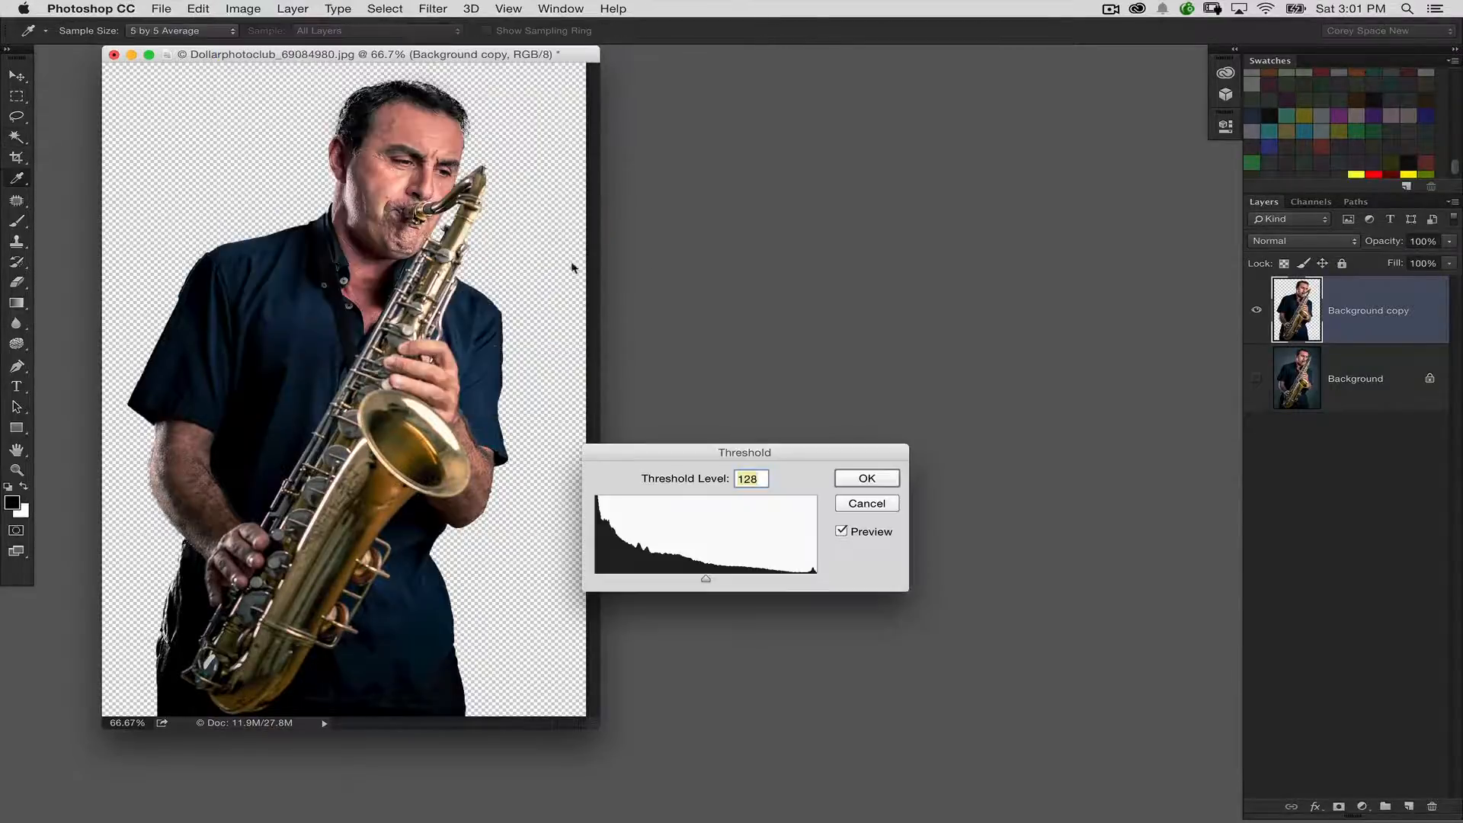
pyautogui.moveTo(716, 450); pyautogui.dragTo(808, 215)
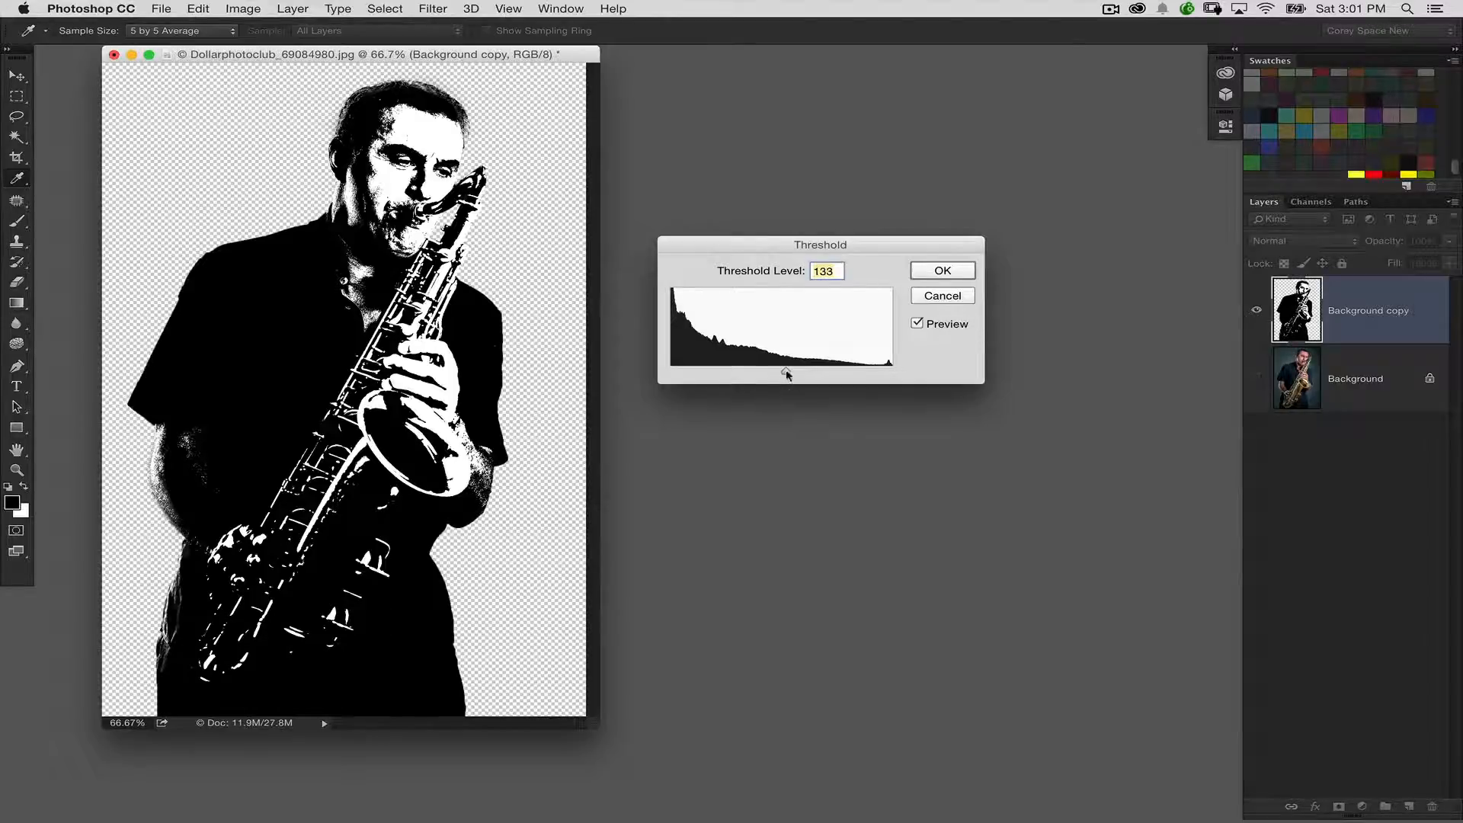
pyautogui.moveTo(783, 373); pyautogui.dragTo(775, 372)
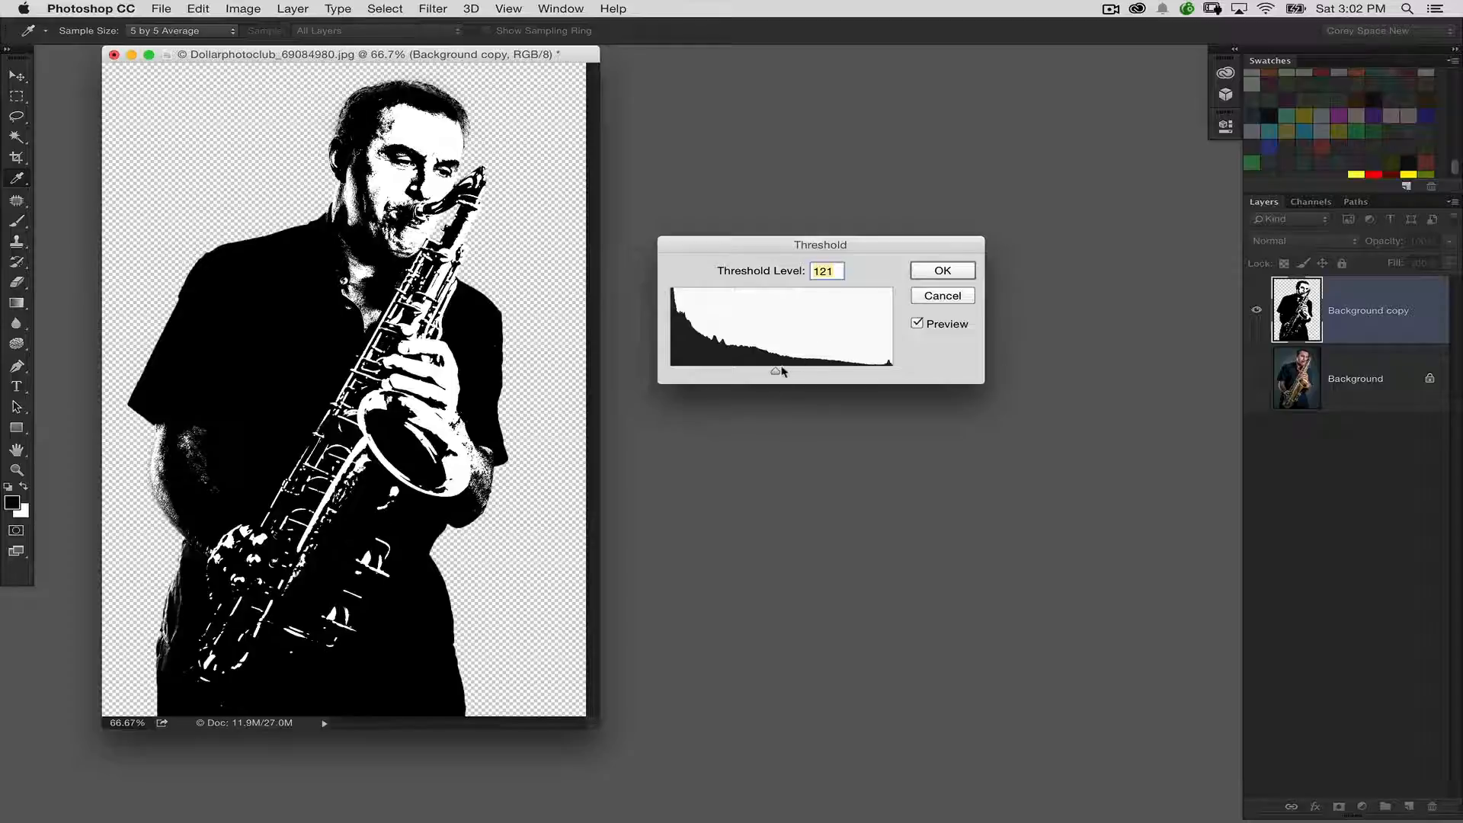
pyautogui.moveTo(782, 371); pyautogui.dragTo(761, 378)
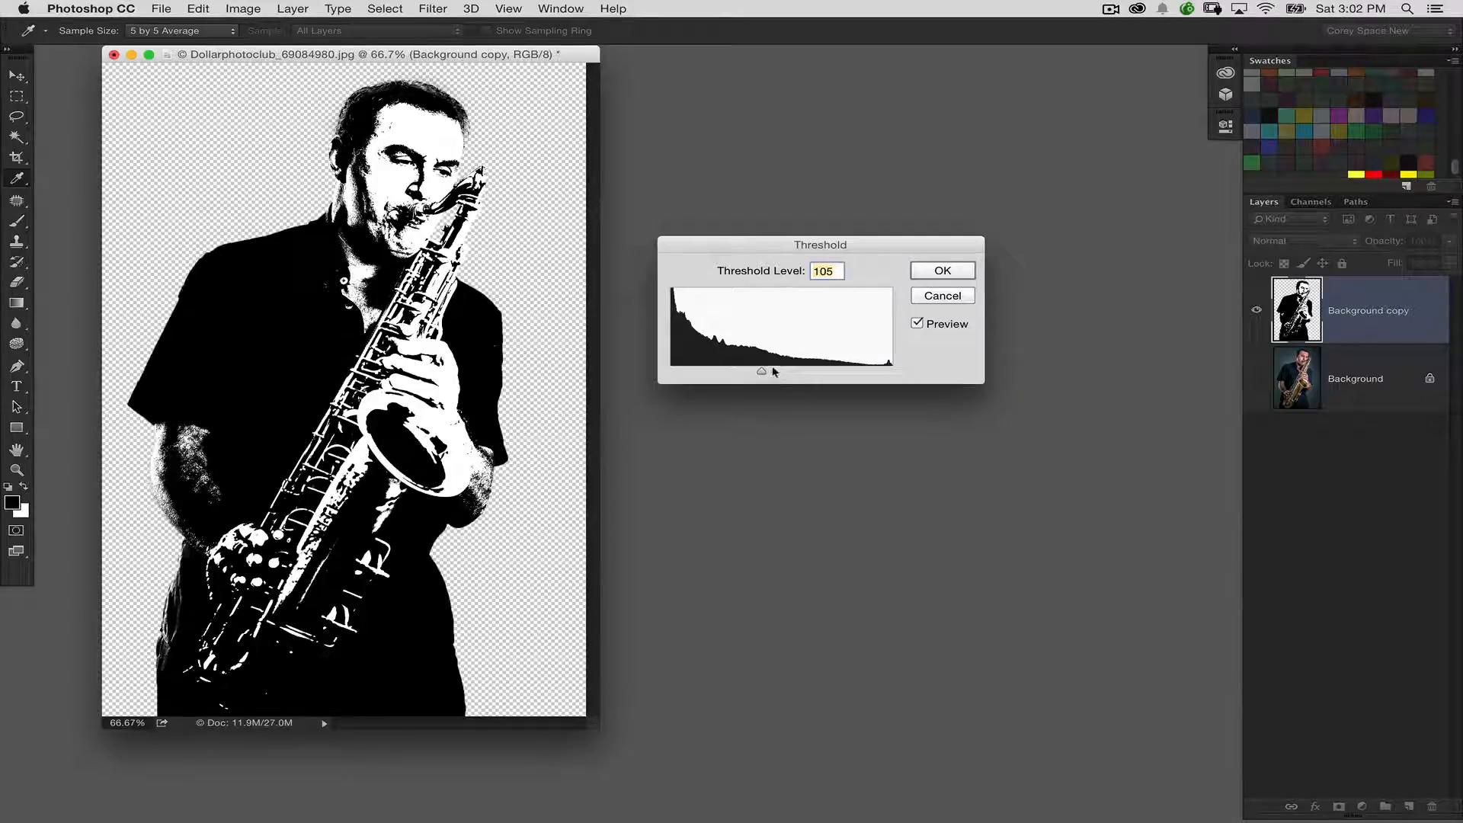
pyautogui.click(943, 271)
# Inspect the Threshold effect on the face and saxophone up close, and undo the adjustment
pyautogui.press('w')
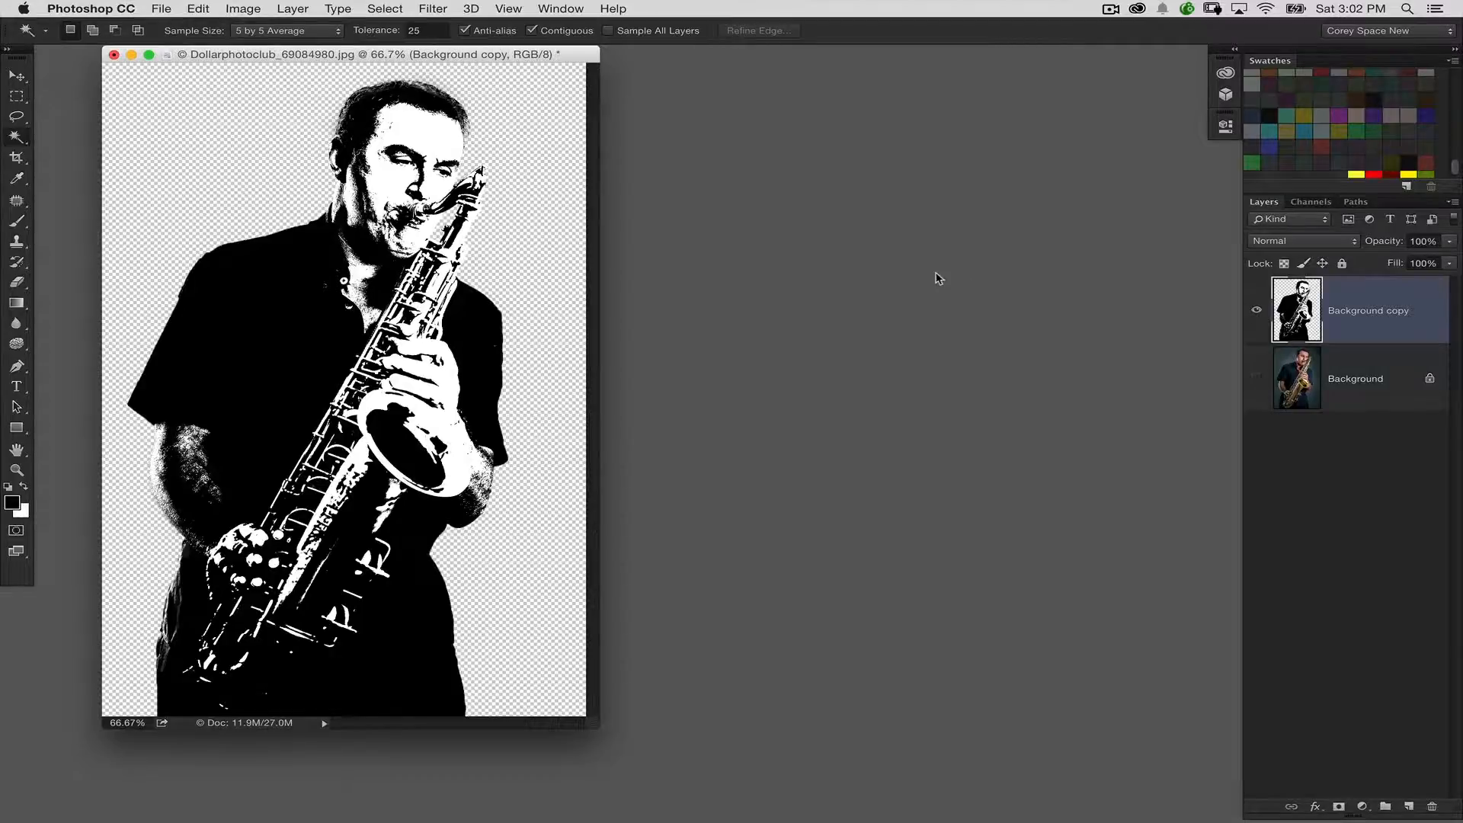
pyautogui.press('super+plus')
pyautogui.press('super+plus')
pyautogui.scroll(10, 576, 484)
pyautogui.hscroll(3, 576, 484)
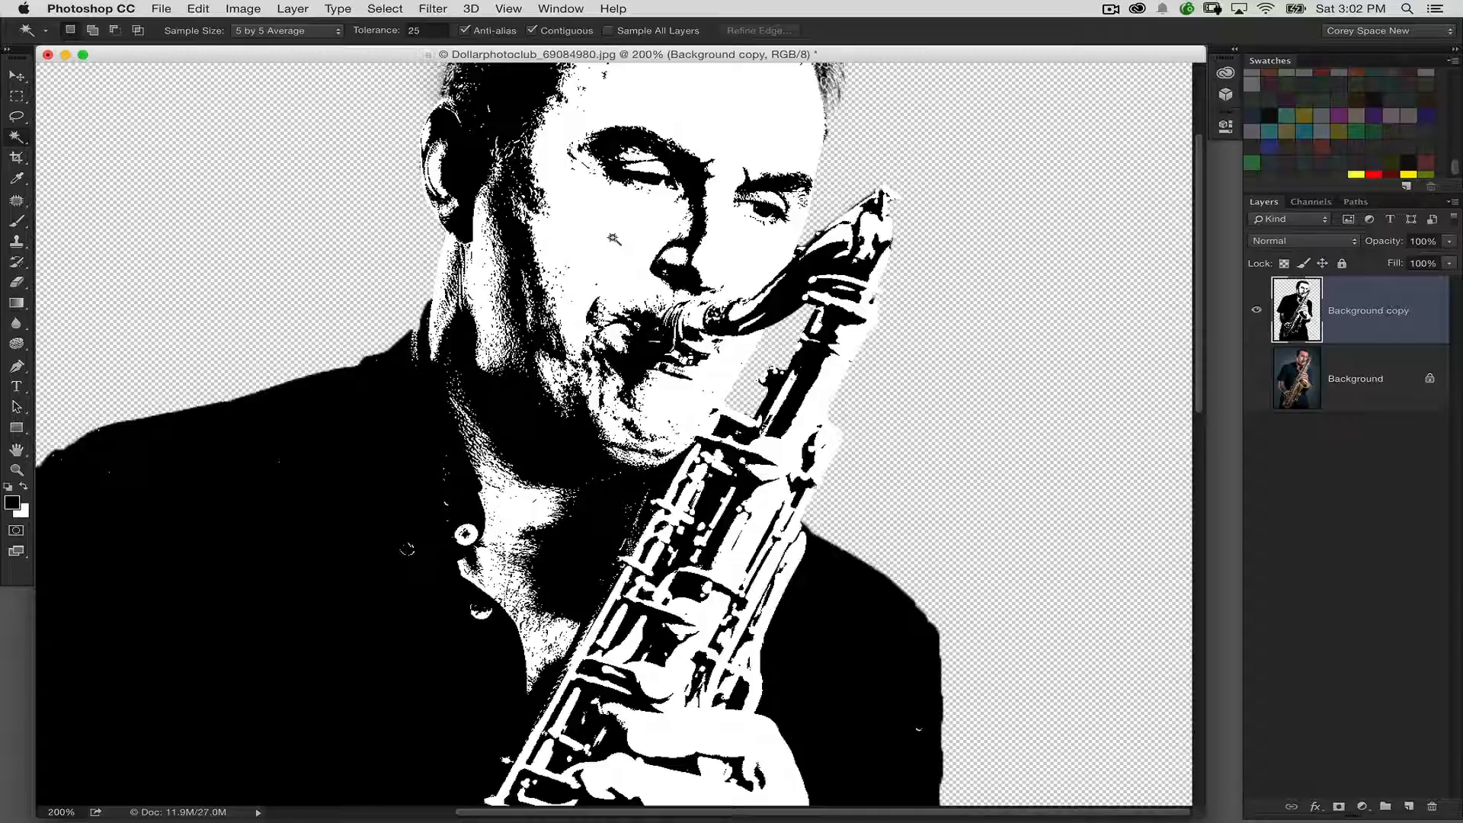
pyautogui.press('super+z')
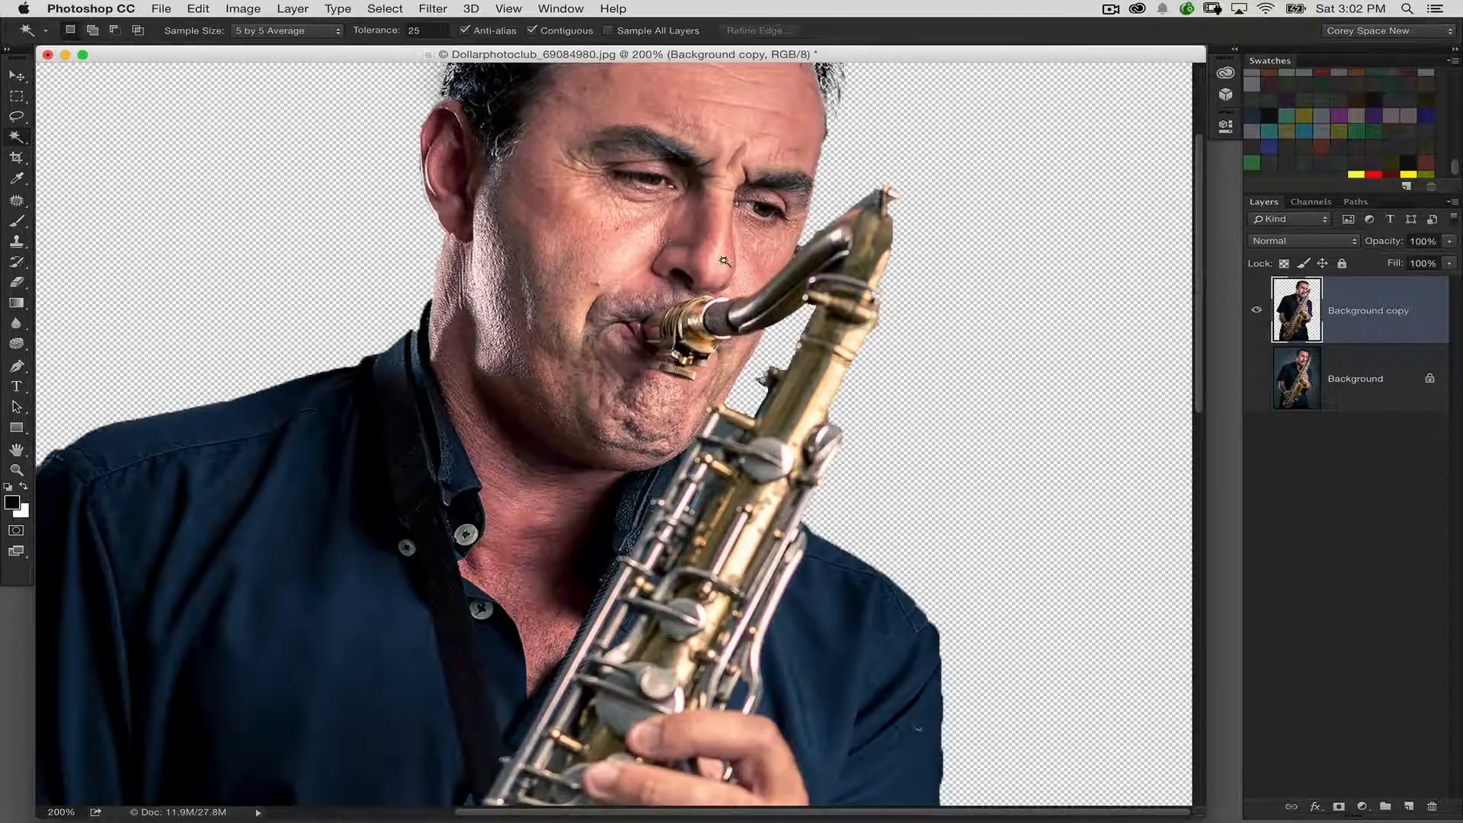
# Duplicate the cut-out layer with the original hidden and apply a Surface Blur of radius 10 pixels and threshold 10 levels to the duplicate
pyautogui.press('super+j')
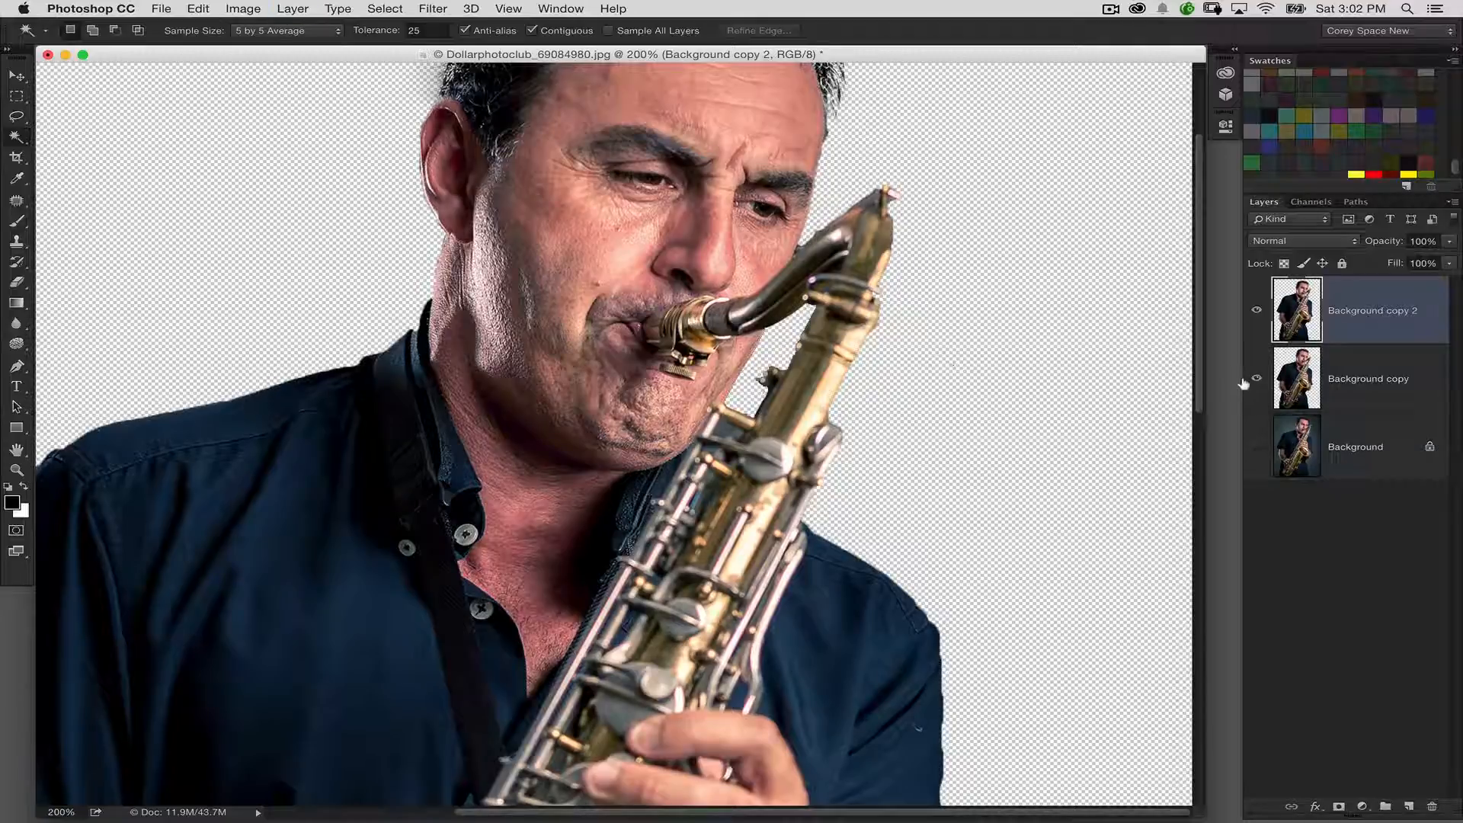
pyautogui.click(1256, 378)
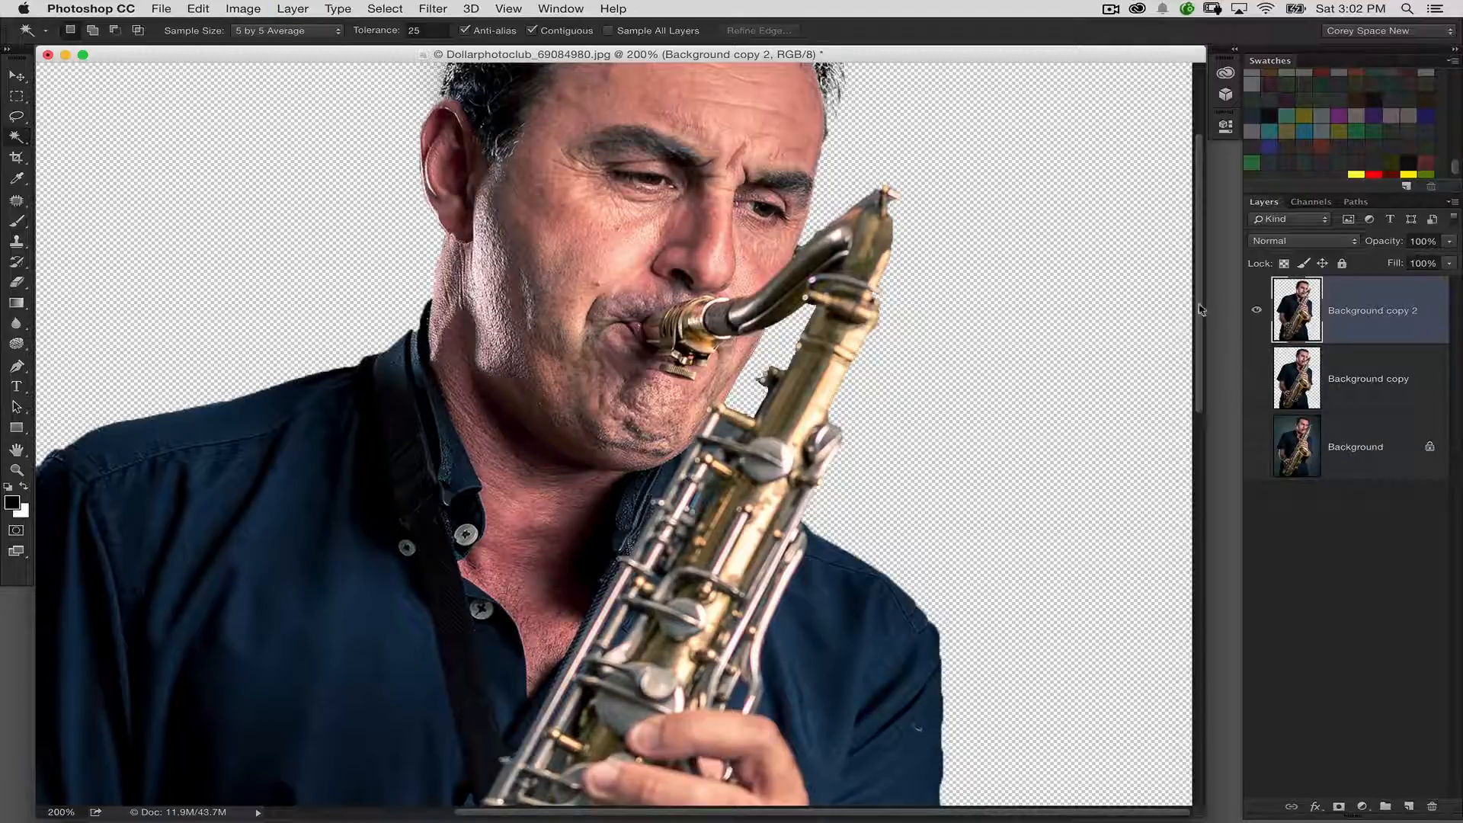
pyautogui.click(434, 9)
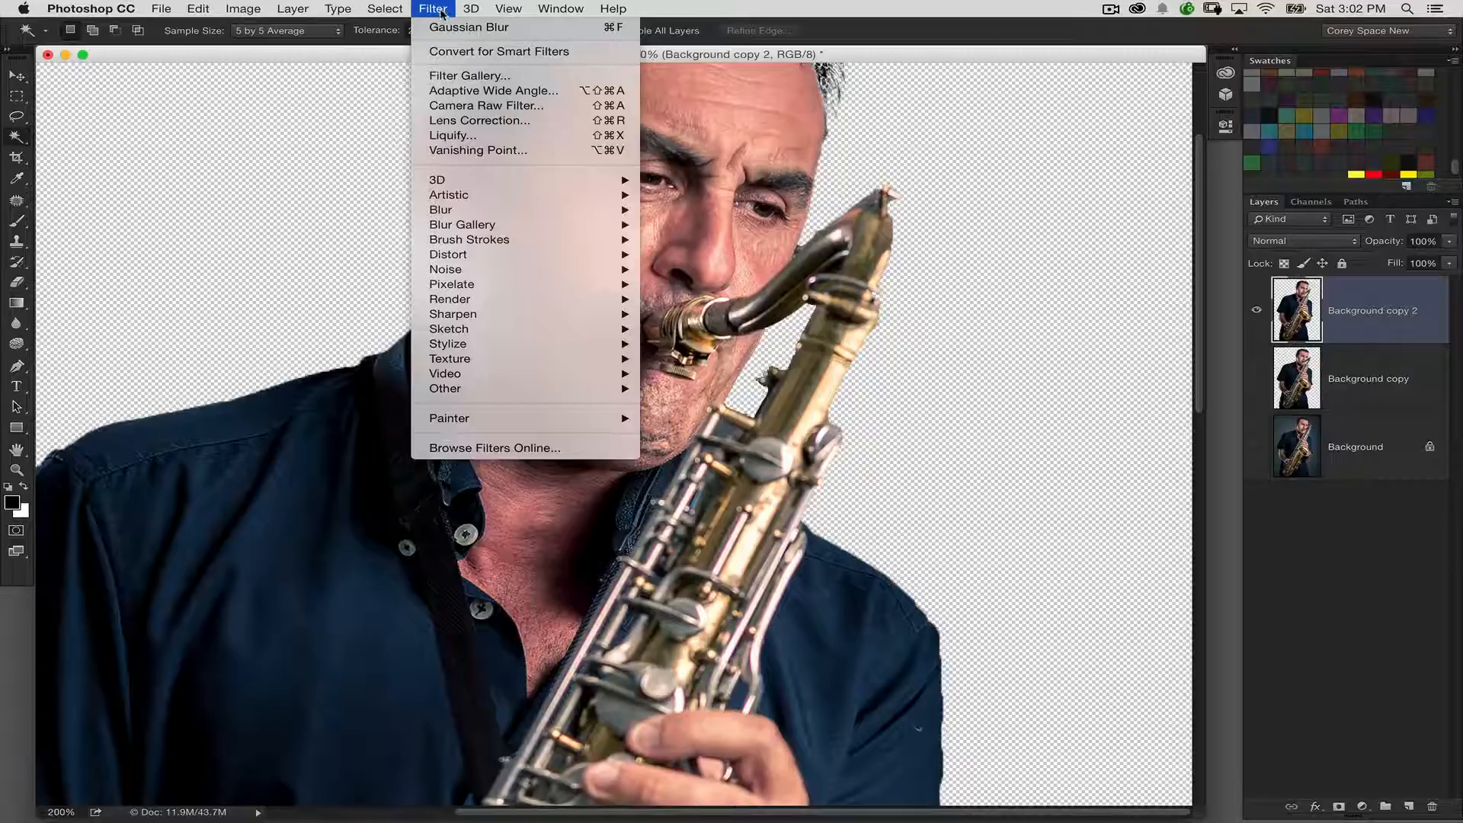
pyautogui.moveTo(533, 210)
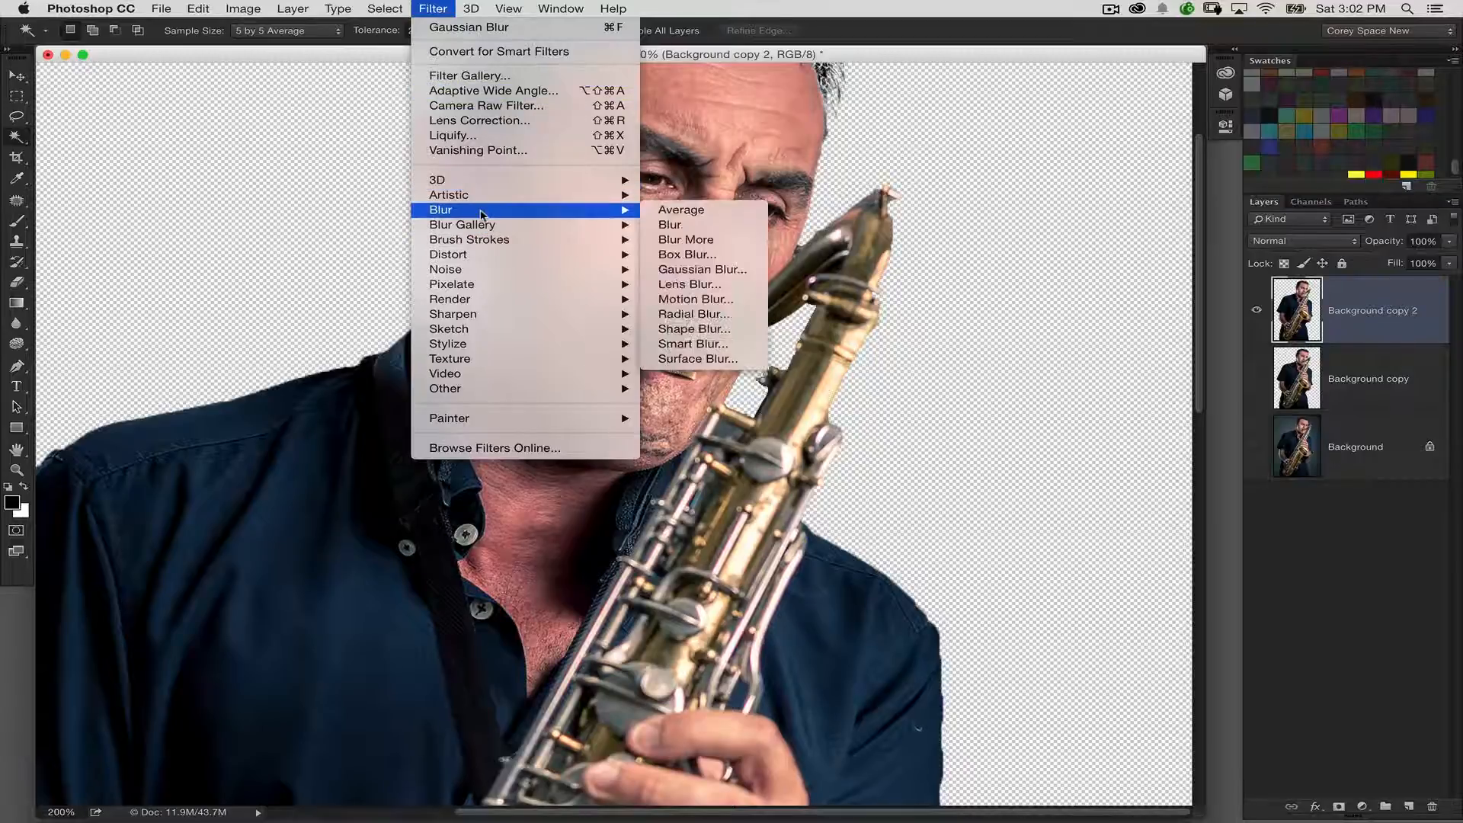
pyautogui.click(697, 359)
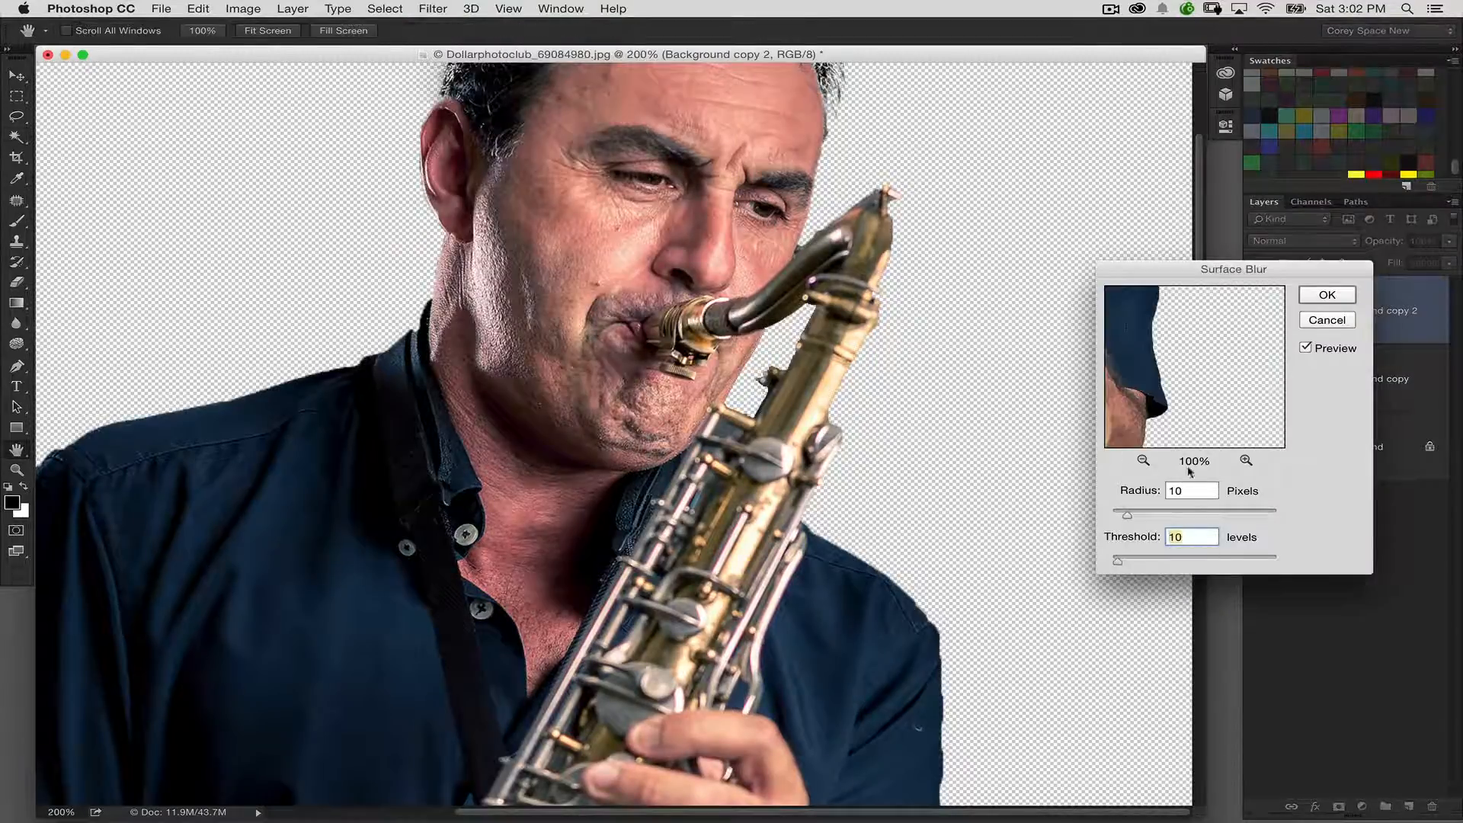
pyautogui.moveTo(1124, 268); pyautogui.dragTo(1068, 236)
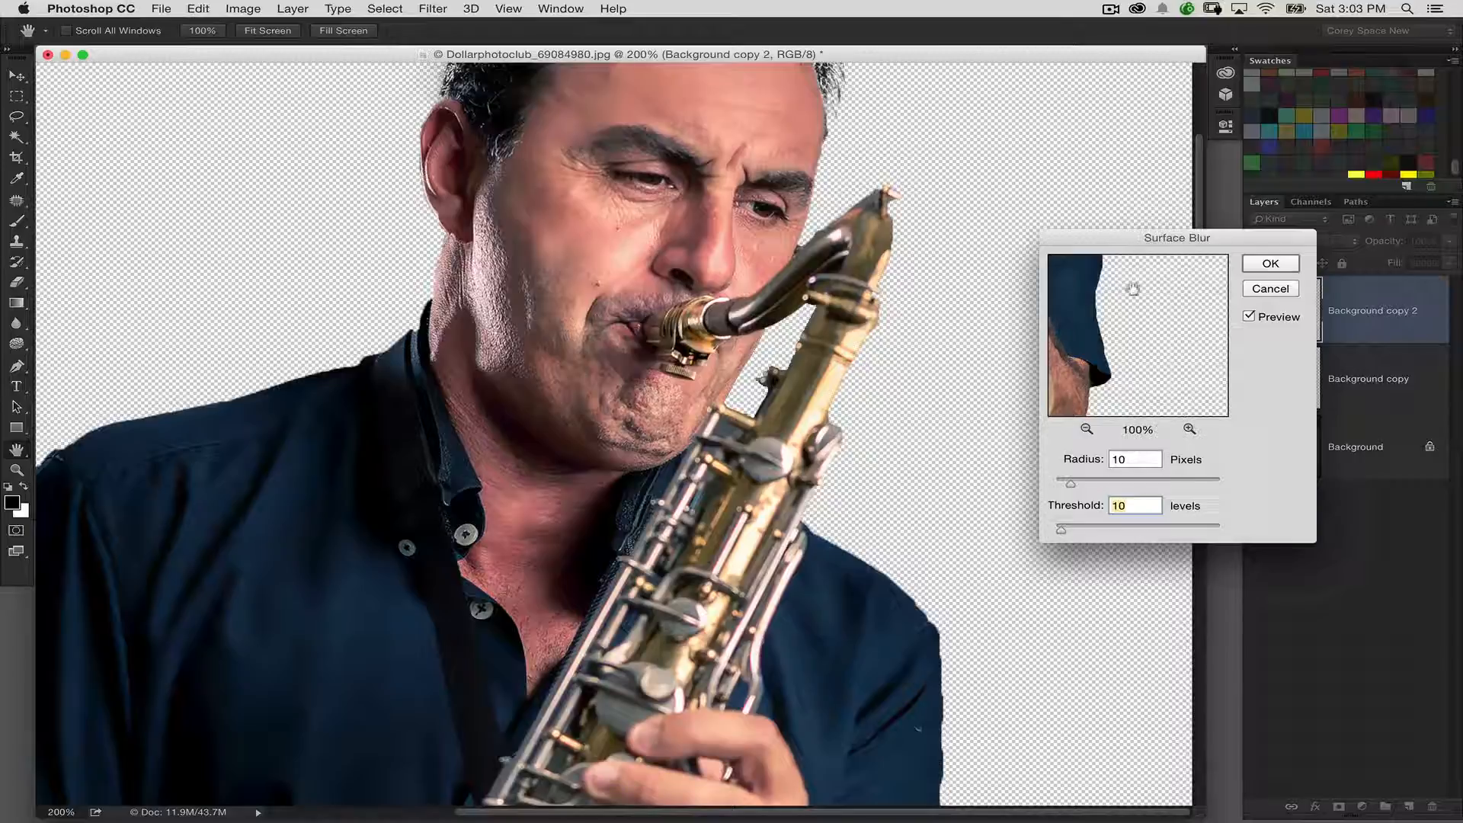
pyautogui.click(1270, 263)
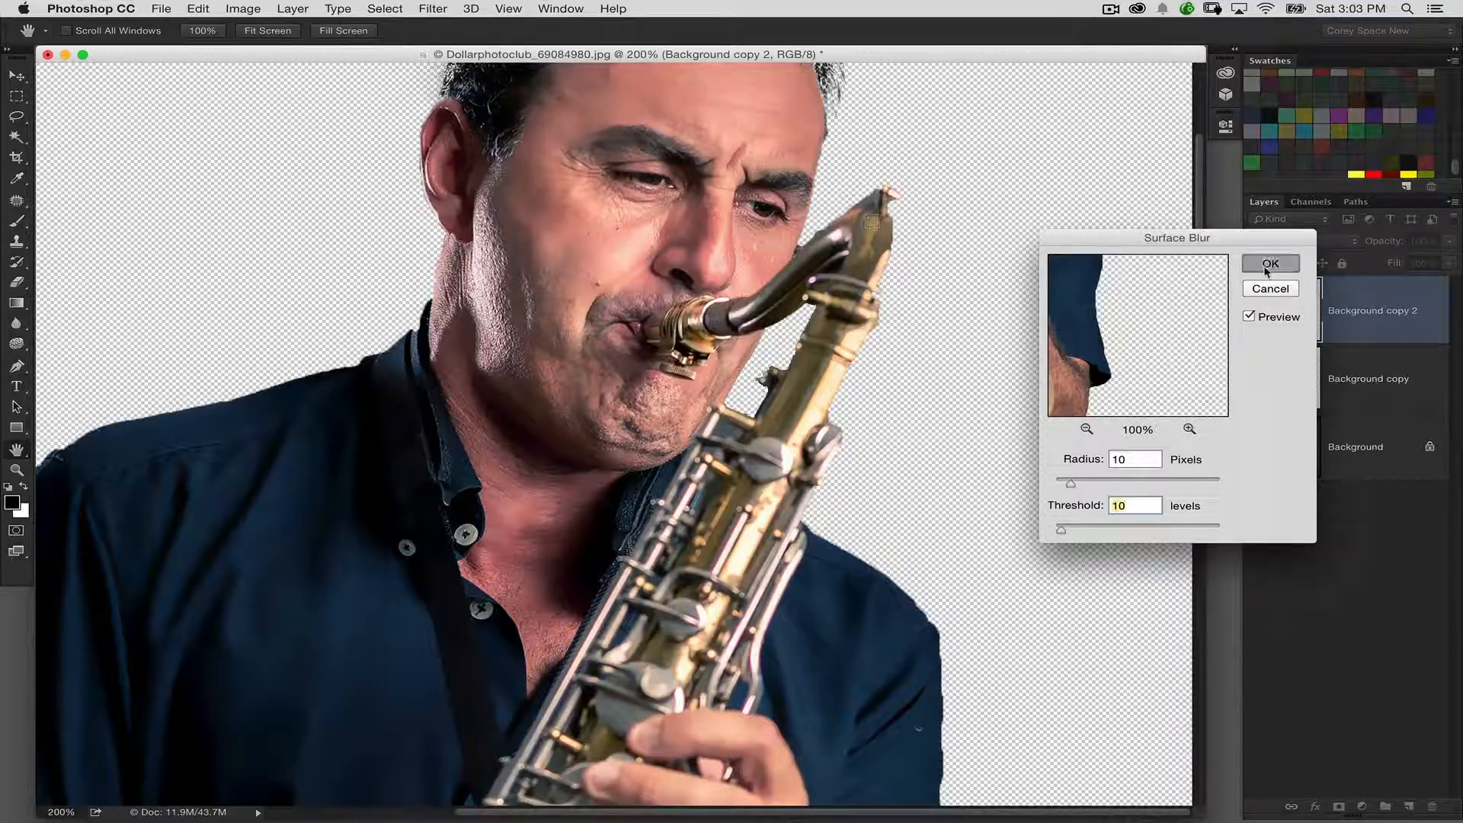
pyautogui.press('w')
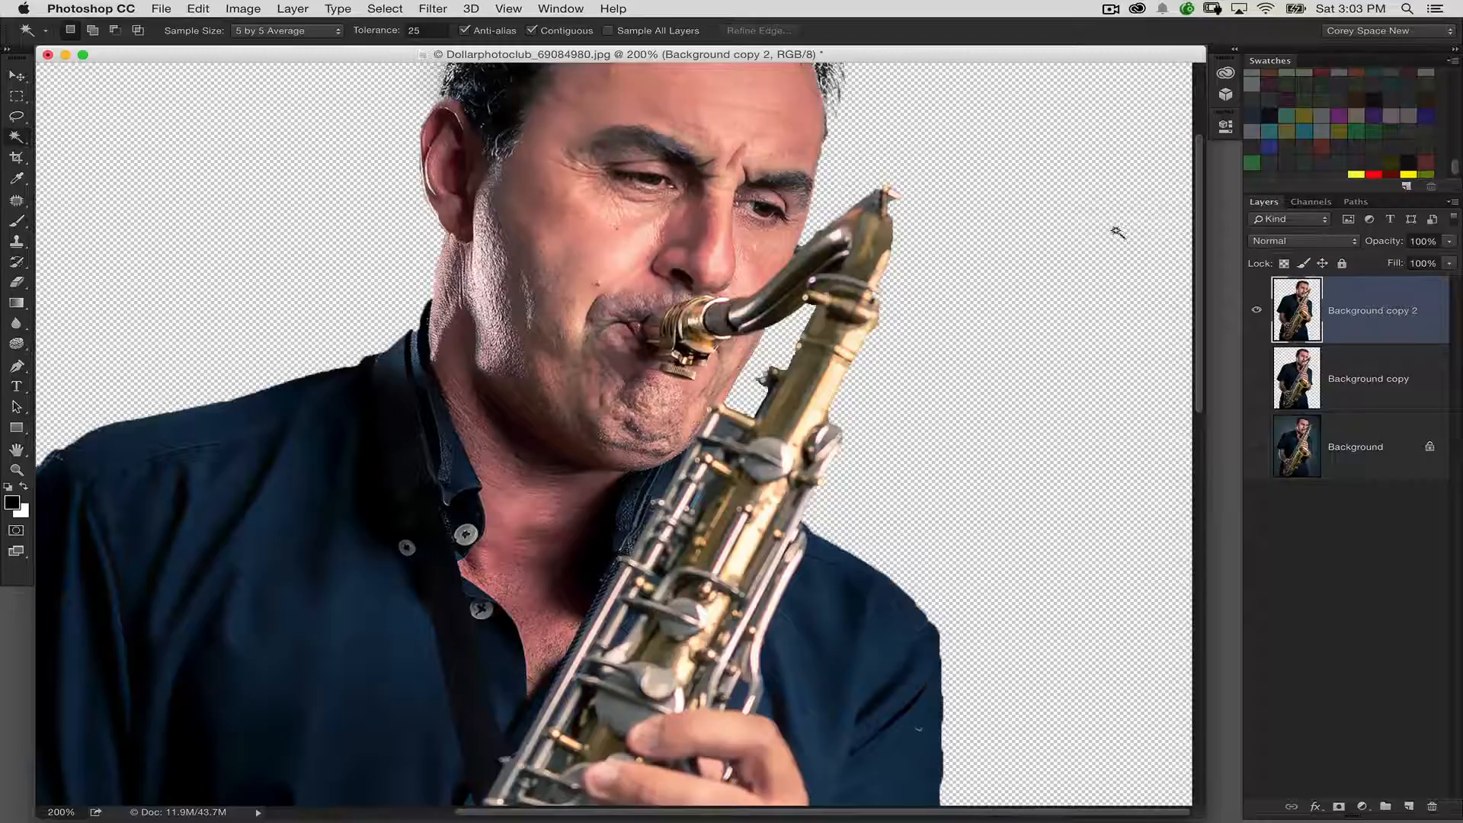
# Try a Threshold adjustment on the blurred duplicate, and discard that layer in favor of the visible Background copy layer
pyautogui.click(381, 8)
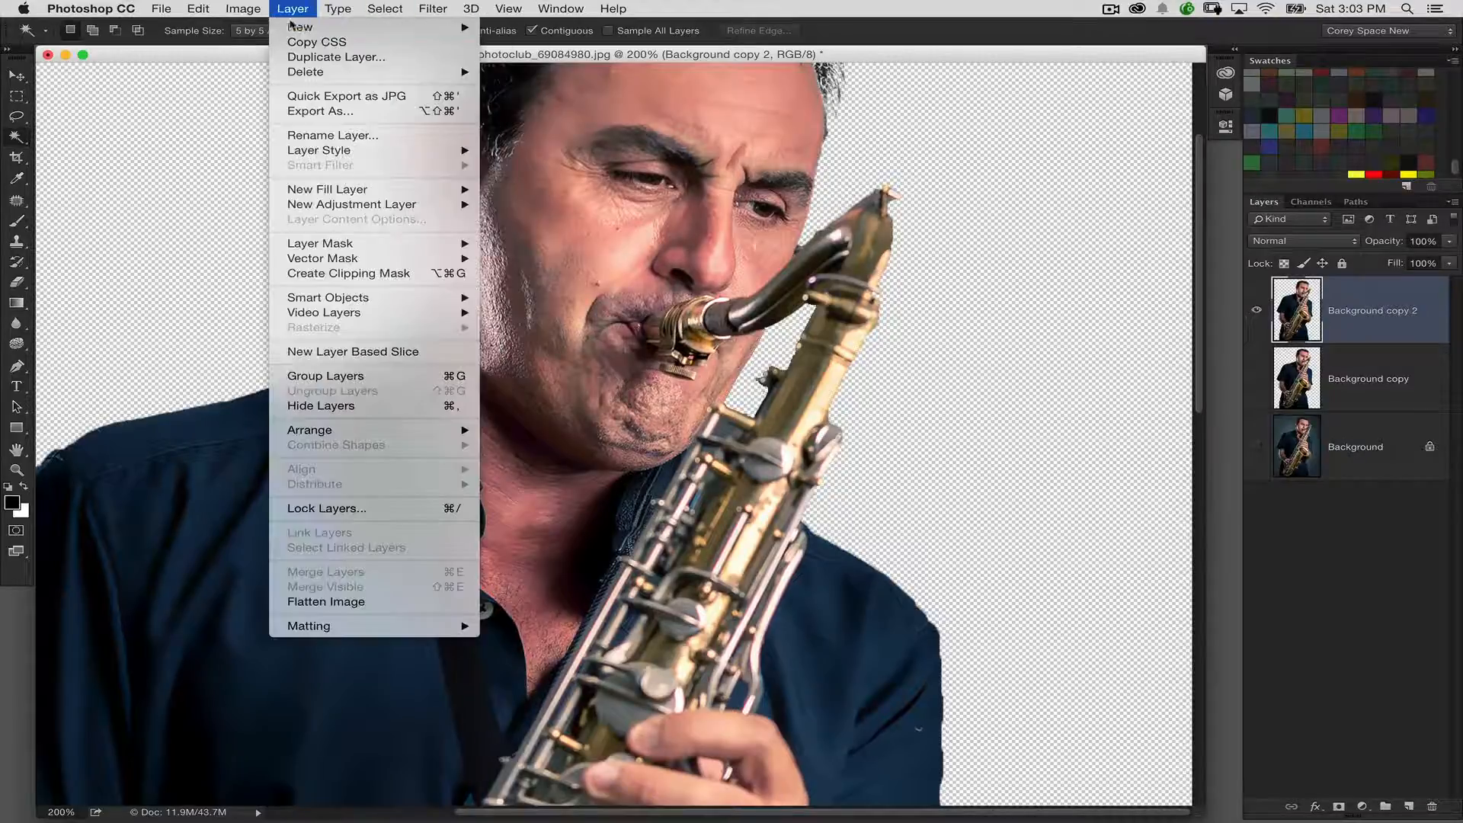
pyautogui.moveTo(244, 8)
pyautogui.moveTo(271, 51)
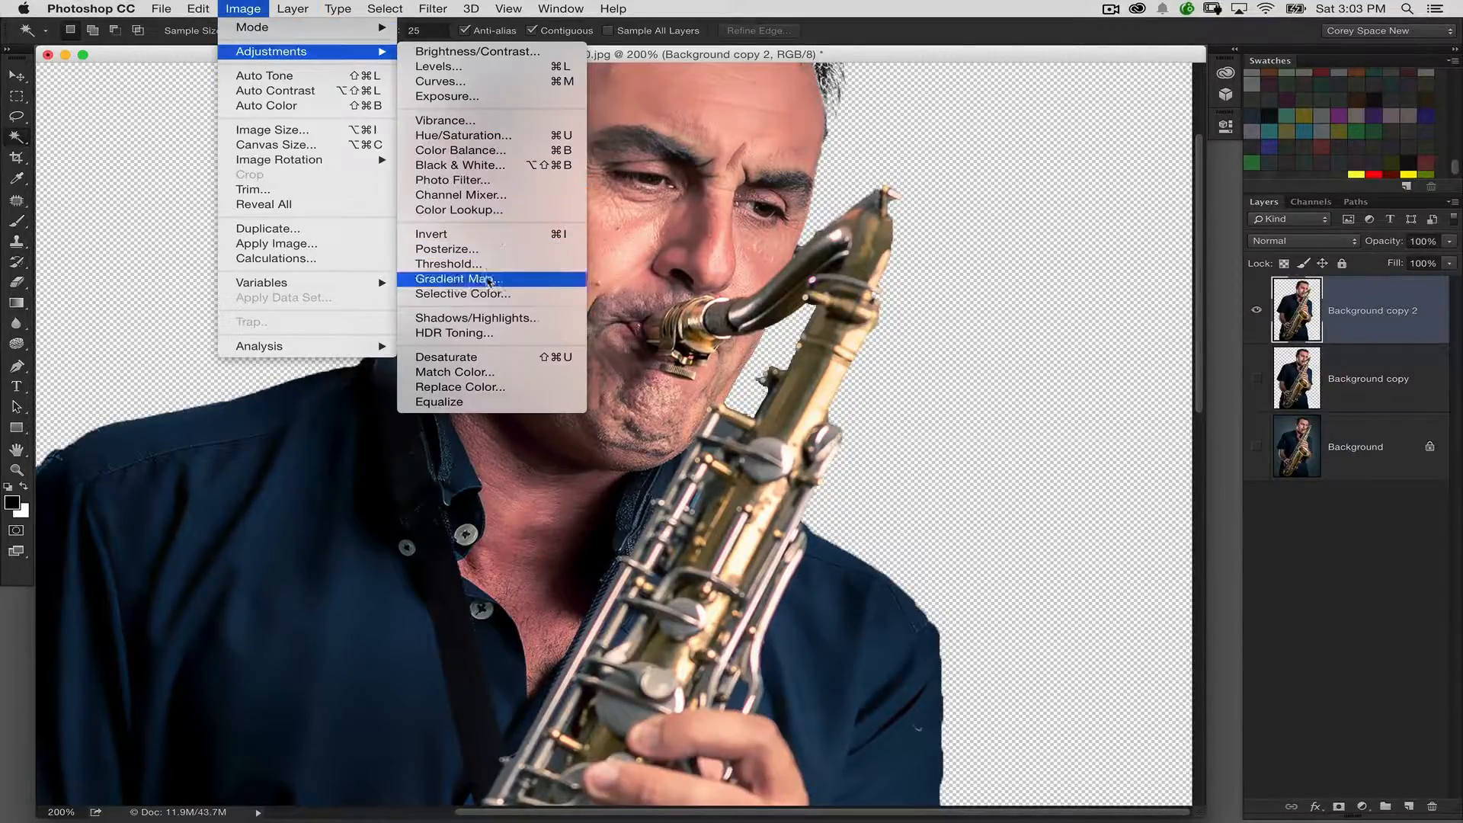
pyautogui.click(478, 263)
pyautogui.moveTo(777, 248); pyautogui.dragTo(956, 248)
pyautogui.moveTo(960, 375); pyautogui.dragTo(963, 374)
pyautogui.click(1120, 299)
pyautogui.press('w')
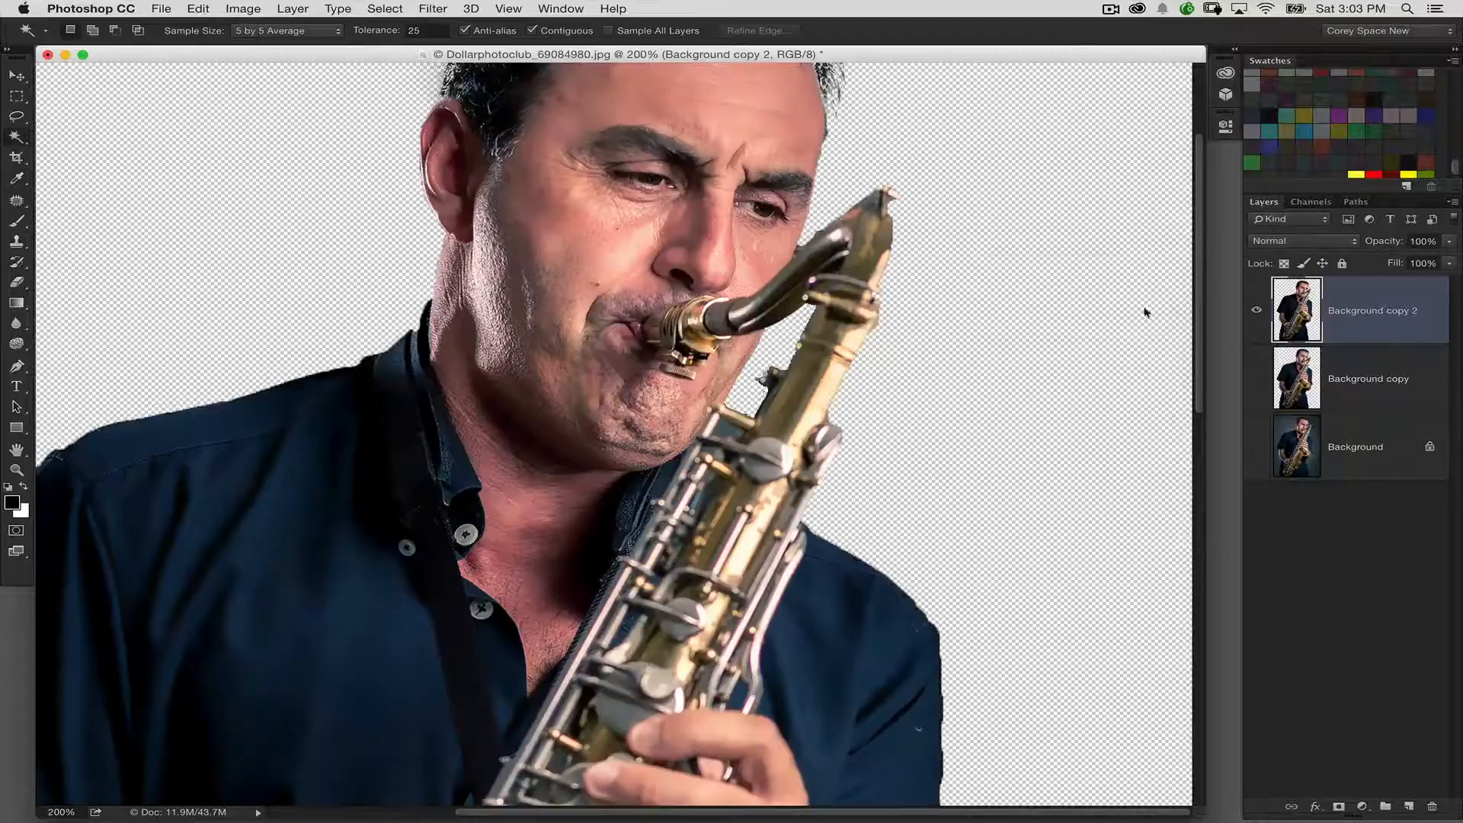
pyautogui.press('Delete')
pyautogui.click(1255, 310)
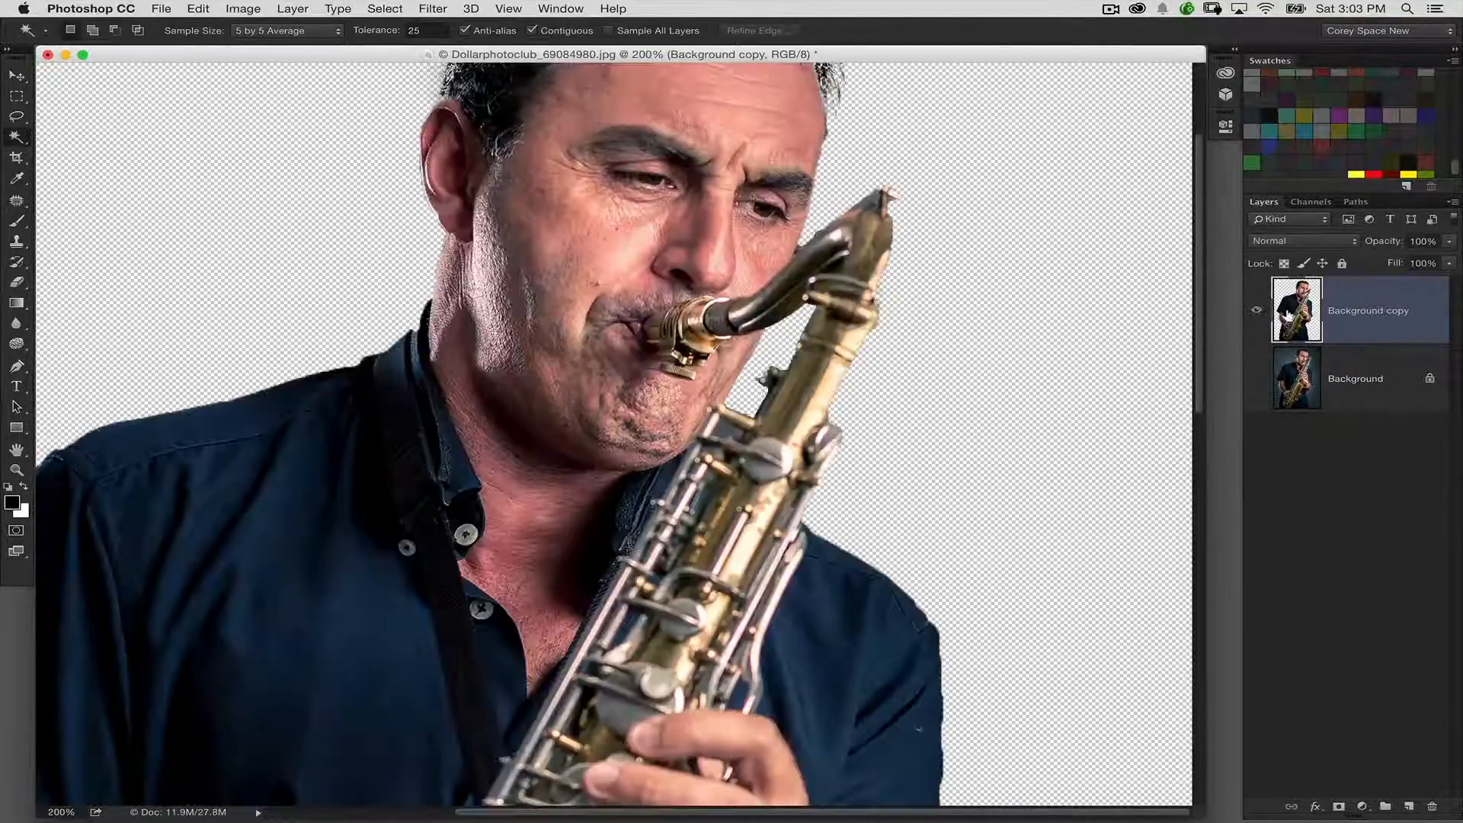
# Apply a Threshold adjustment at level 110 to the Background copy layer
pyautogui.click(293, 8)
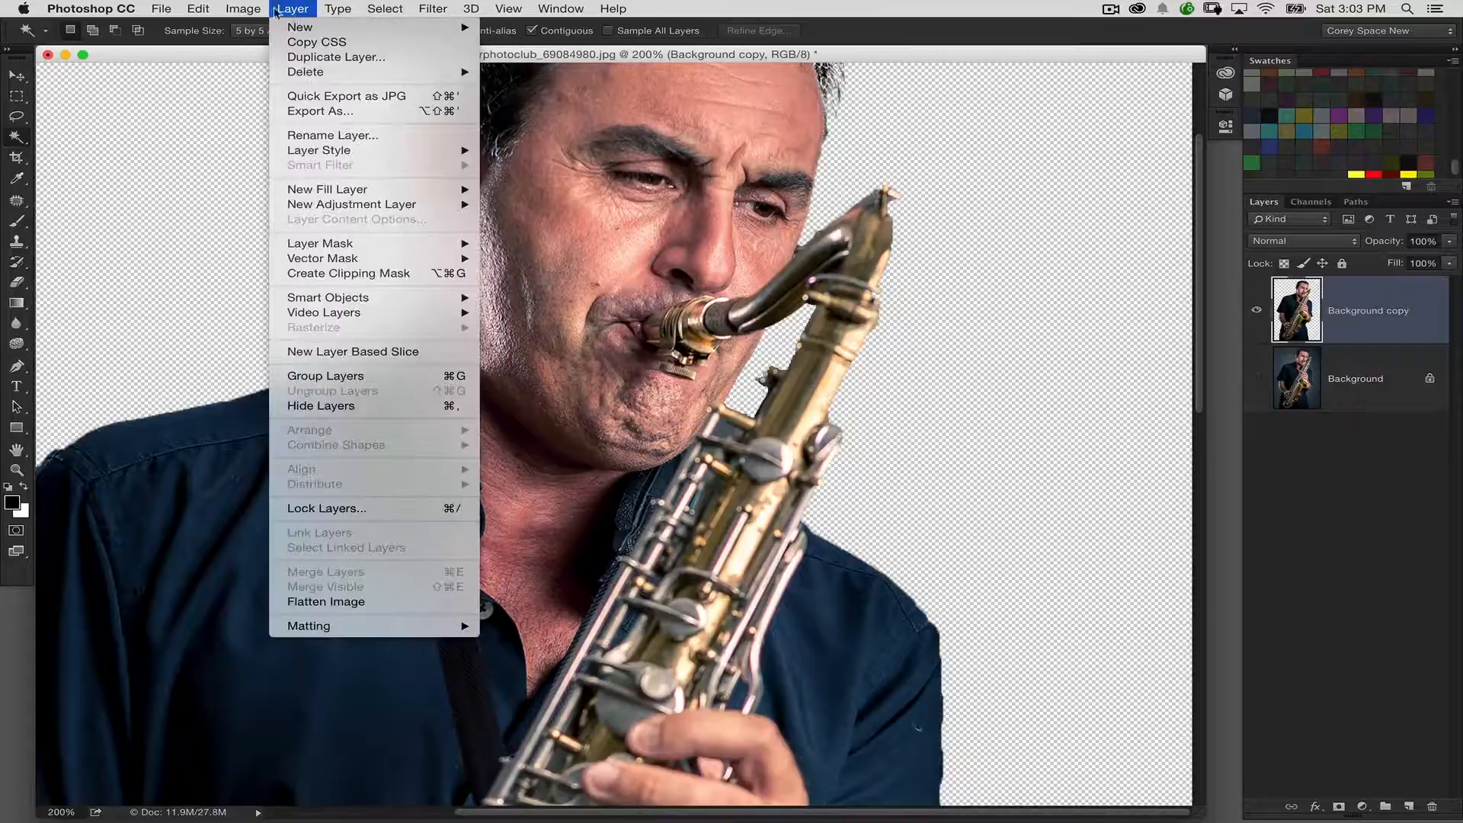
pyautogui.moveTo(274, 51)
pyautogui.click(489, 272)
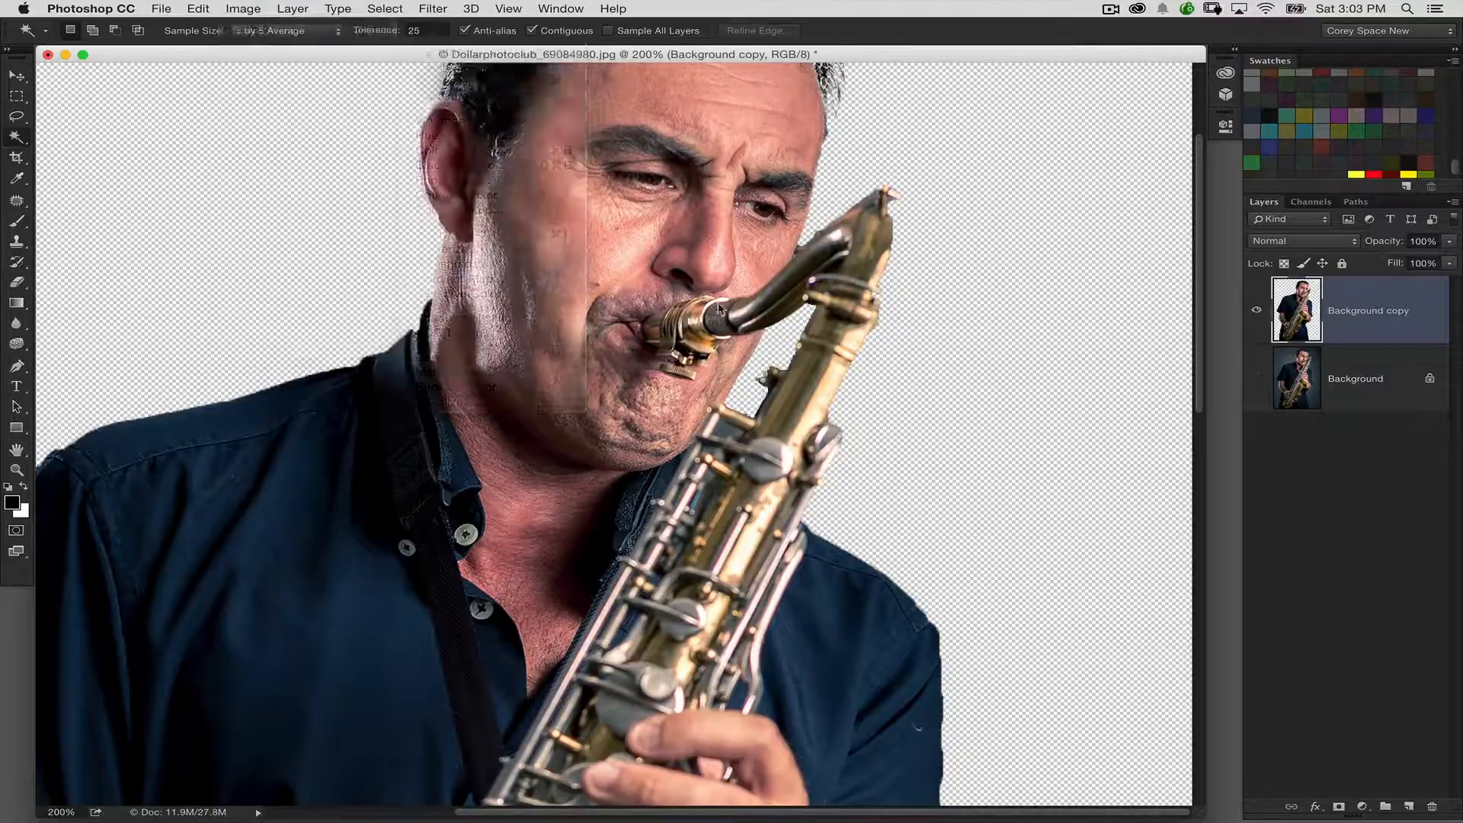
pyautogui.moveTo(957, 372); pyautogui.dragTo(944, 379)
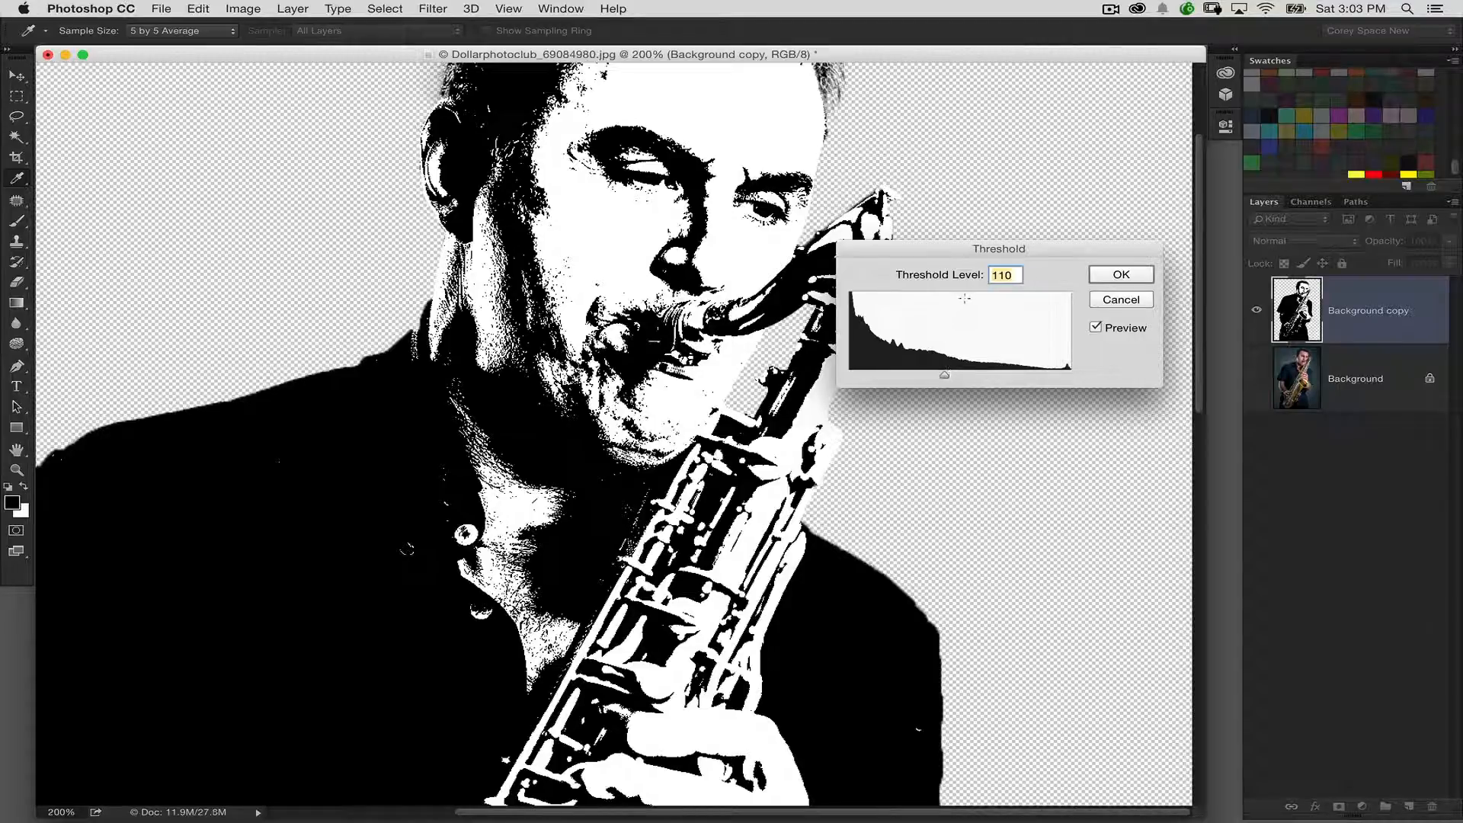
pyautogui.click(1117, 274)
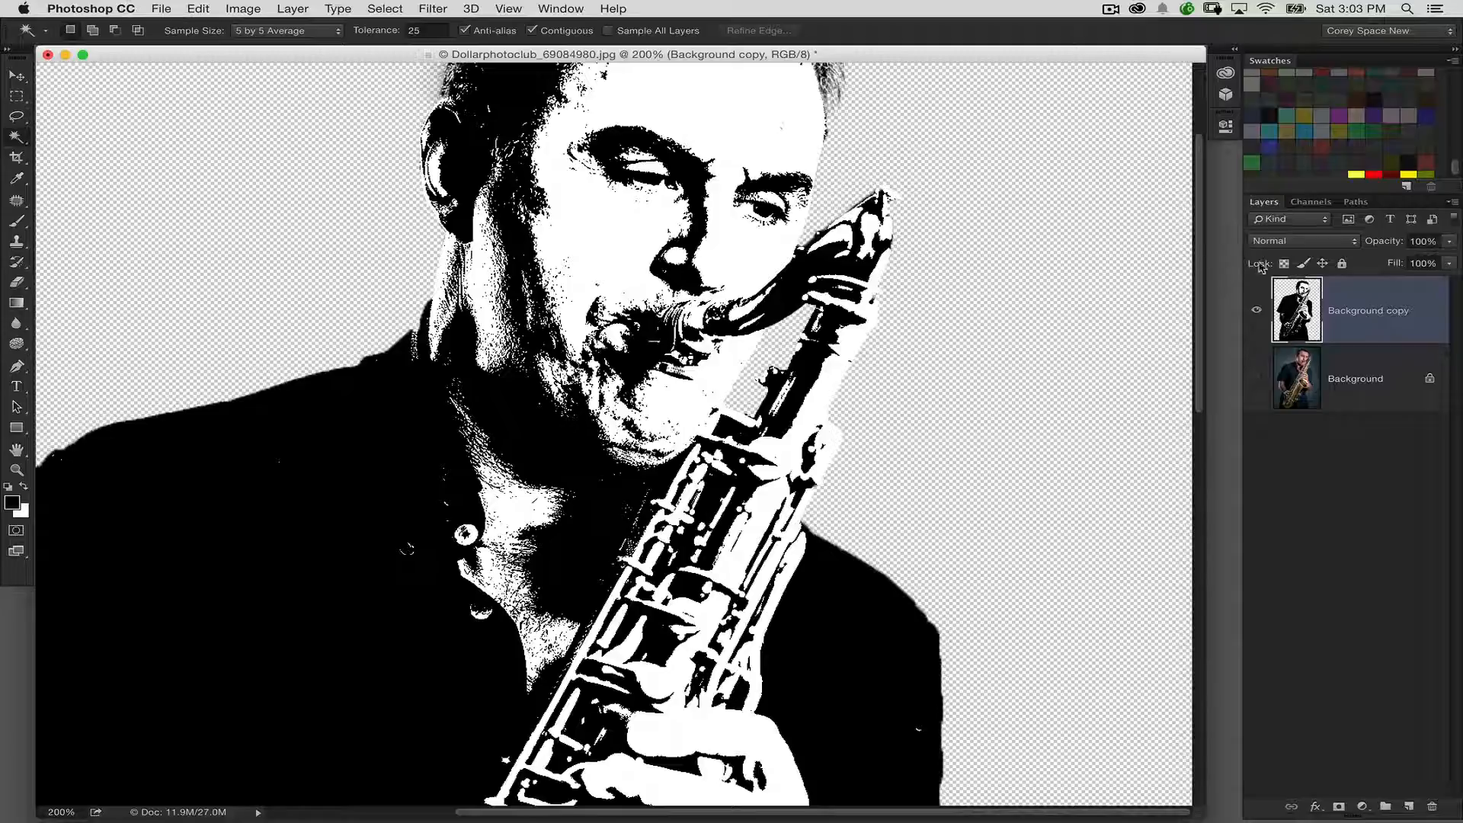
# Lock the transparent pixels of the Background copy layer and apply a Gaussian Blur with a 1.0 pixel radius
pyautogui.click(1284, 264)
pyautogui.click(431, 8)
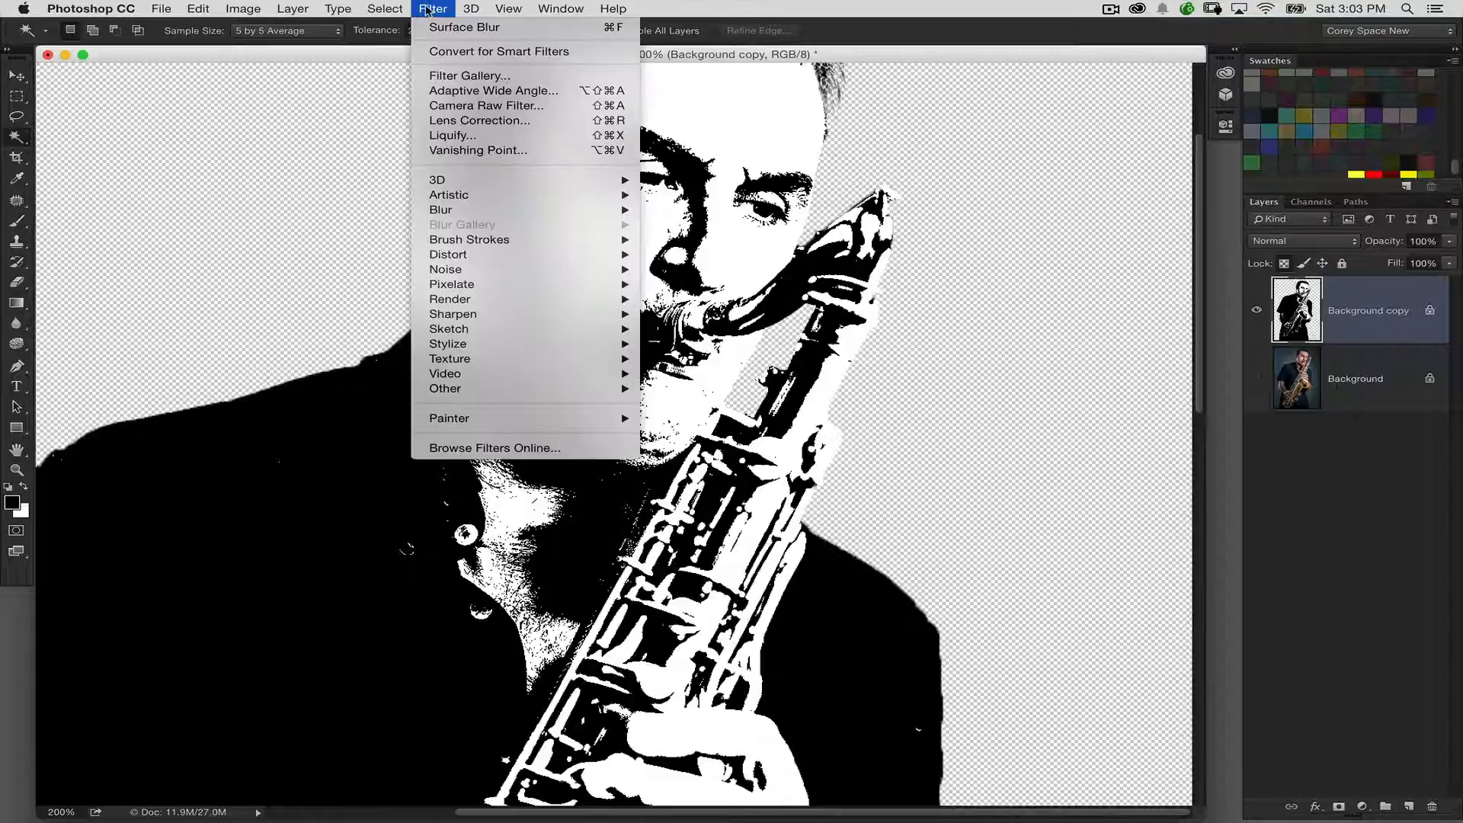
pyautogui.moveTo(484, 210)
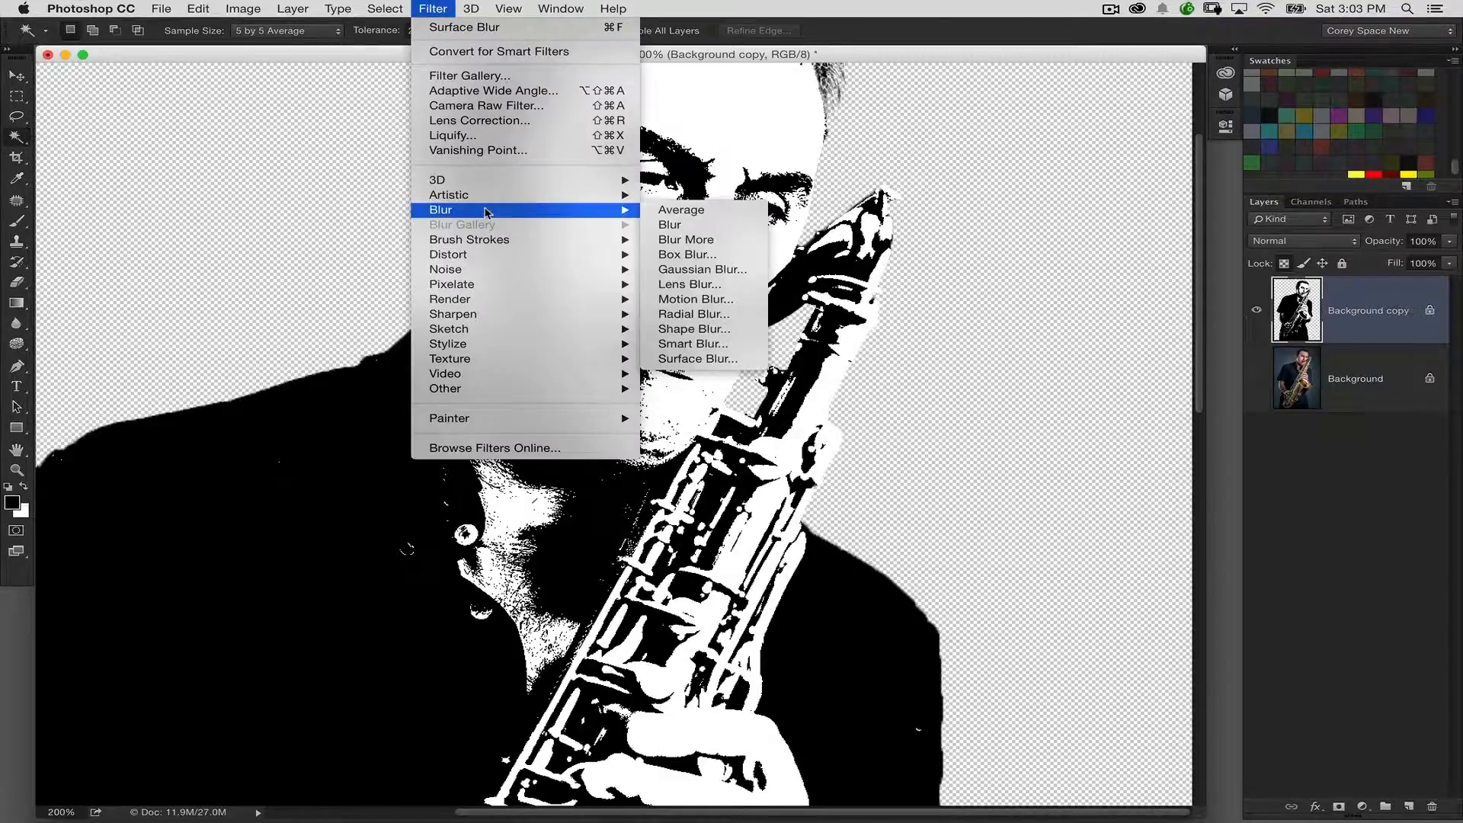
pyautogui.click(697, 270)
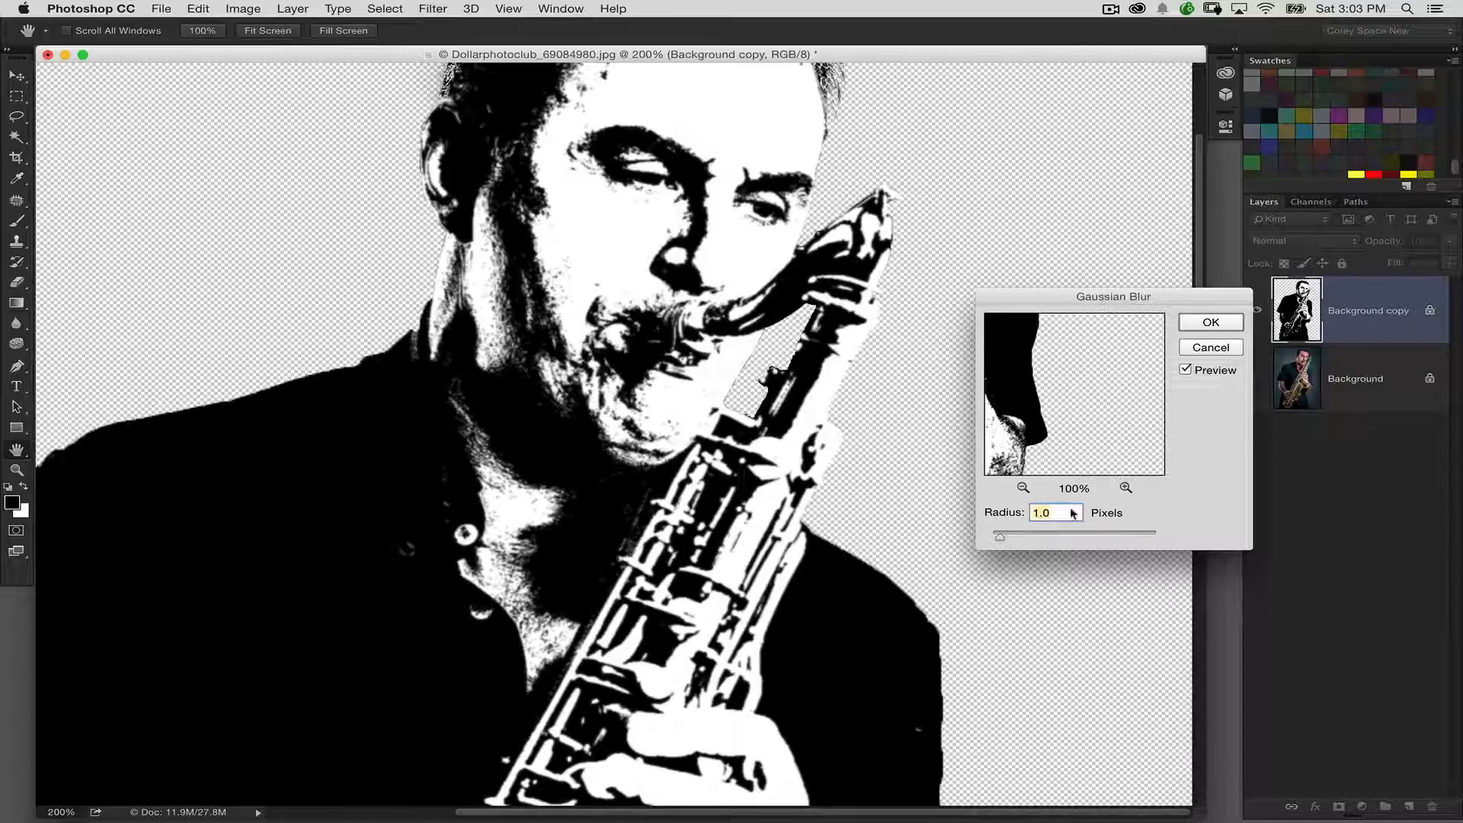
pyautogui.click(1194, 326)
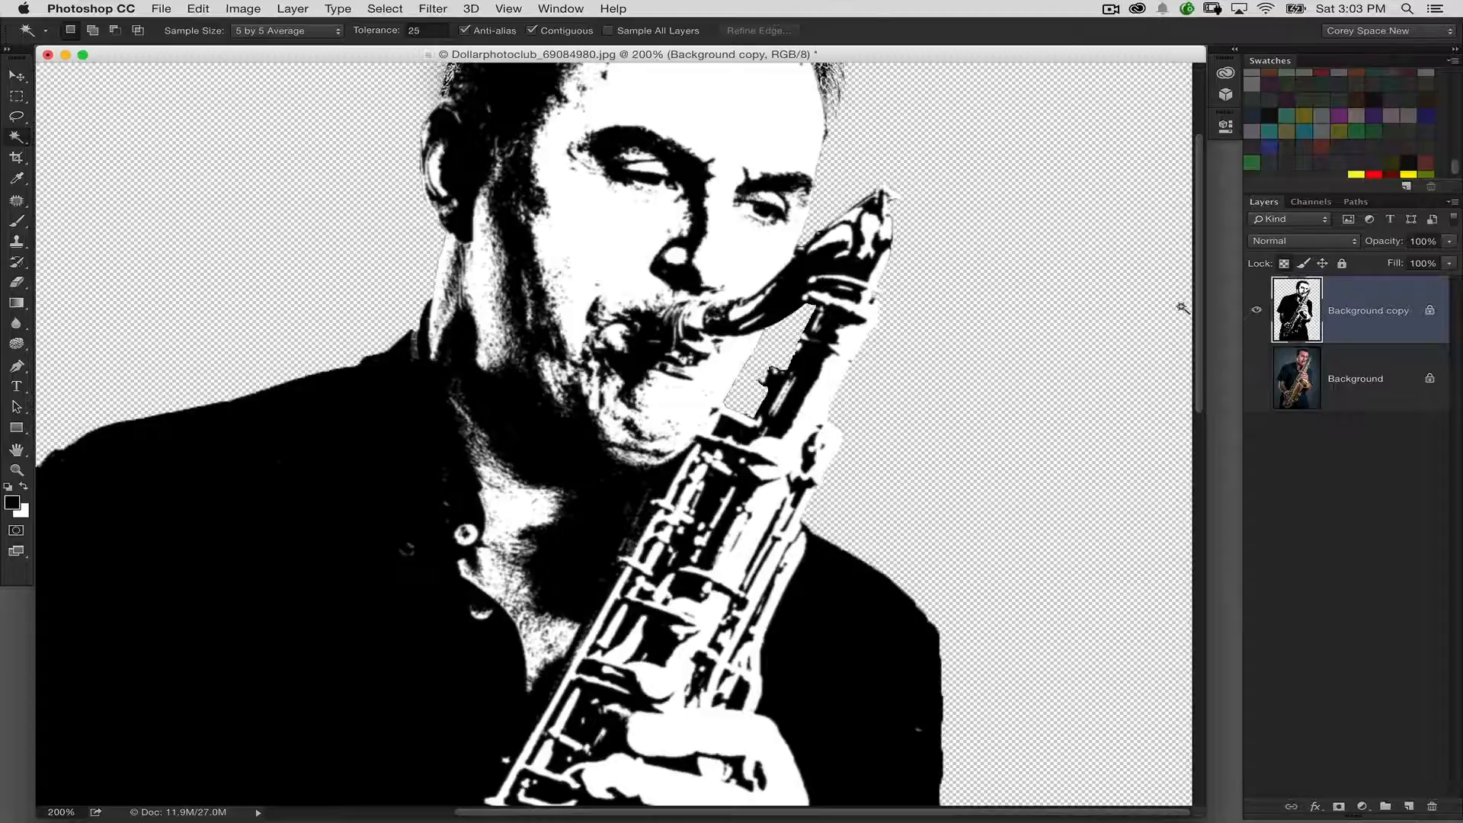
# Smooth and sharpen the blurred edges with Levels, raising the shadow input to 69 and bringing the highlight input in toward the midtones
pyautogui.press('super+1')
pyautogui.press('super+l')
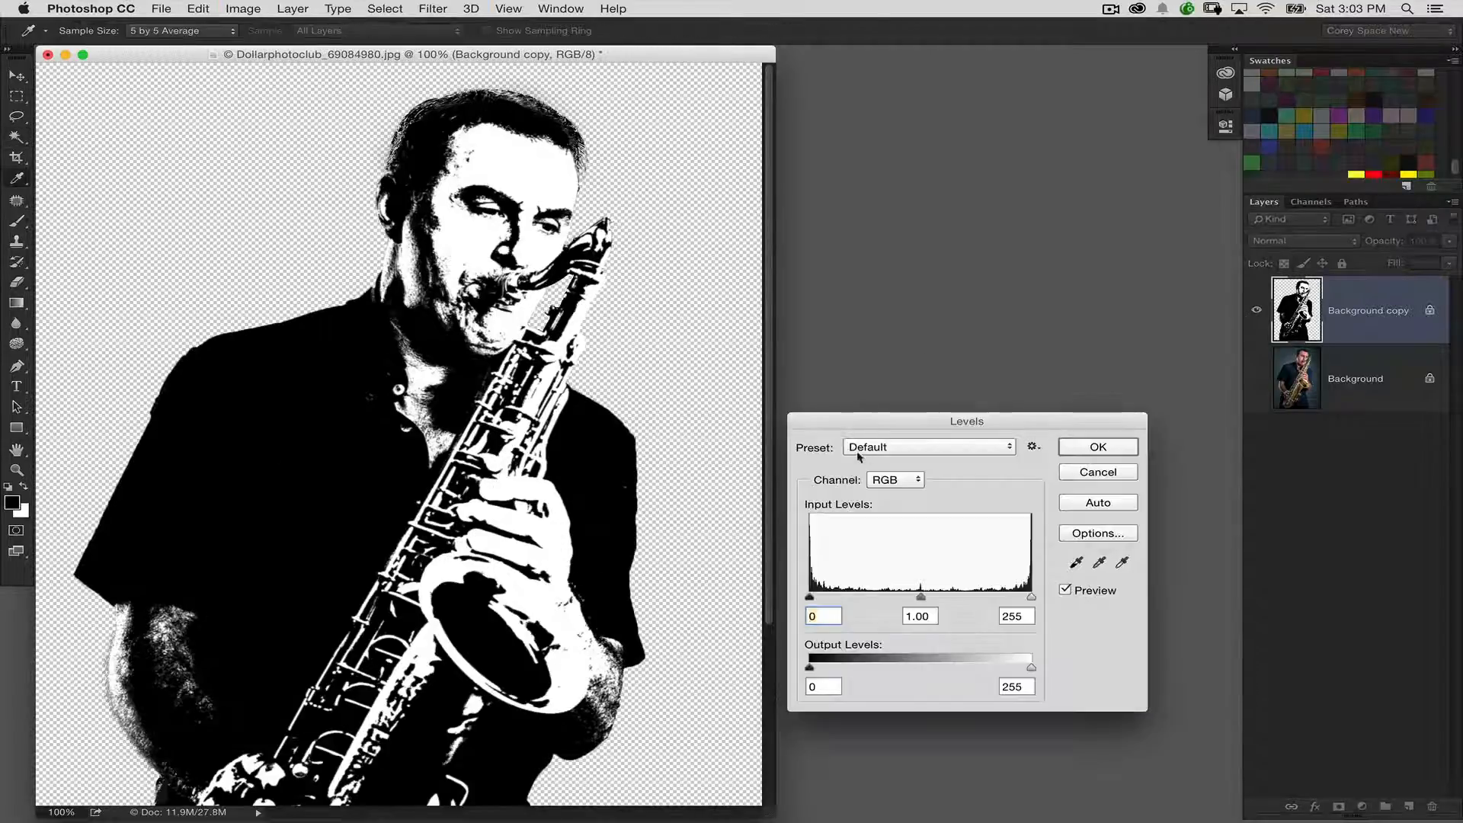
pyautogui.moveTo(872, 421); pyautogui.dragTo(847, 183)
pyautogui.moveTo(784, 358); pyautogui.dragTo(833, 358)
pyautogui.moveTo(1004, 358); pyautogui.dragTo(932, 359)
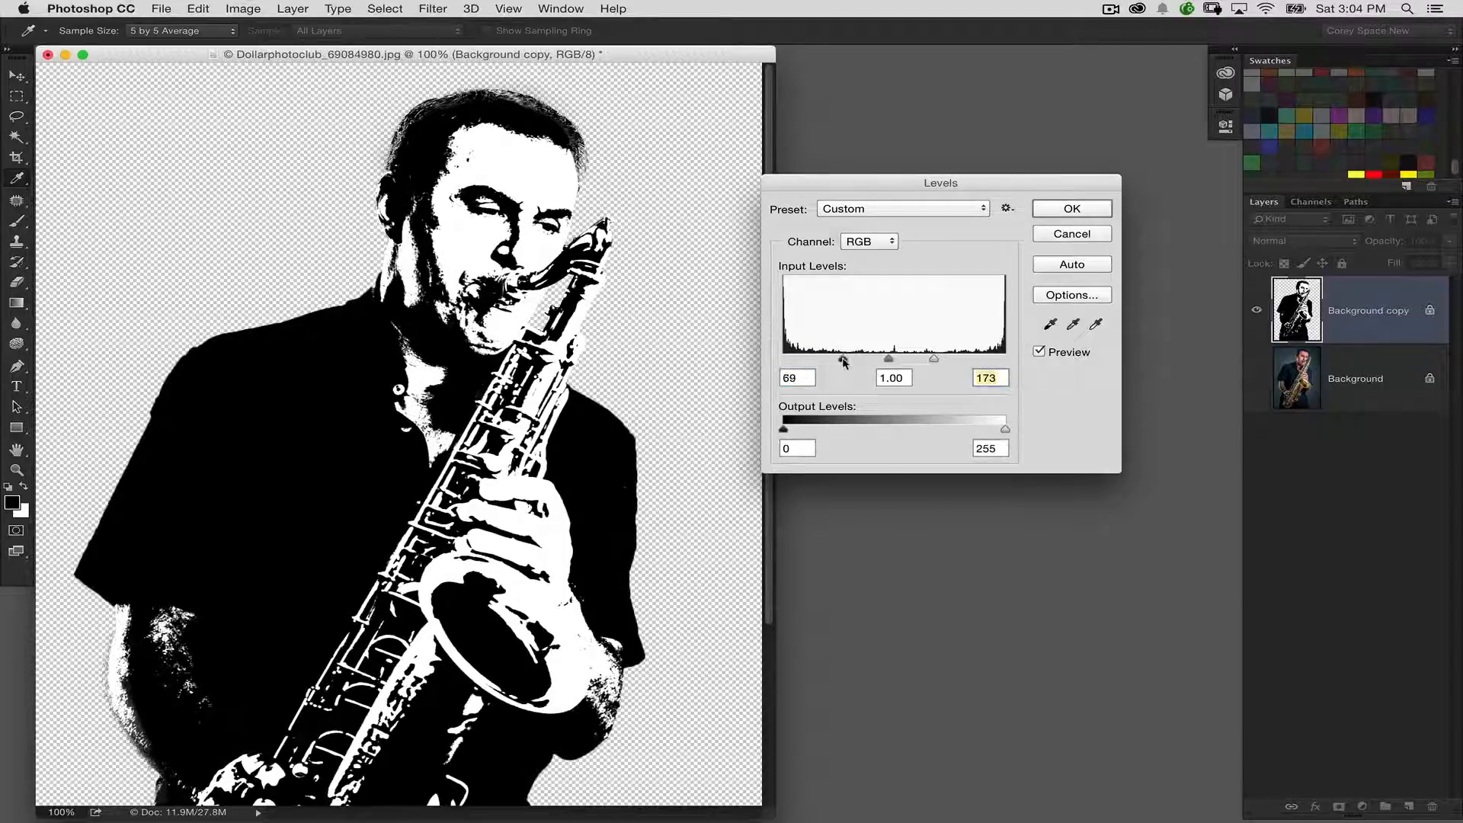
pyautogui.moveTo(834, 358); pyautogui.dragTo(844, 358)
pyautogui.moveTo(931, 359); pyautogui.dragTo(921, 359)
pyautogui.click(1057, 202)
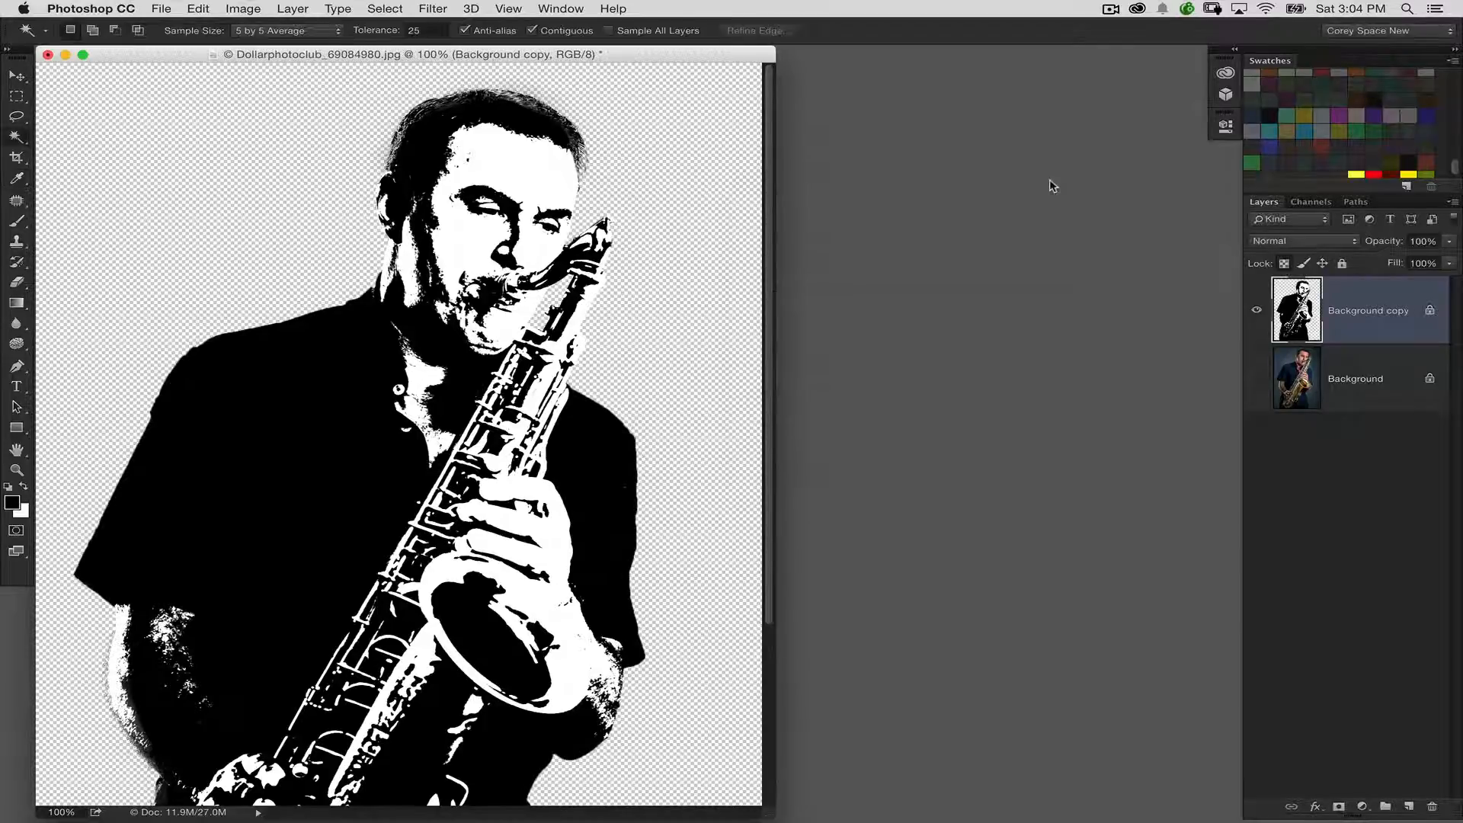
# Examine the smoothed black-and-white edges on the face, collar and saxophone up close
pyautogui.press('super+plus')
pyautogui.press('super+plus')
pyautogui.moveTo(600, 303); pyautogui.dragTo(450, 659)
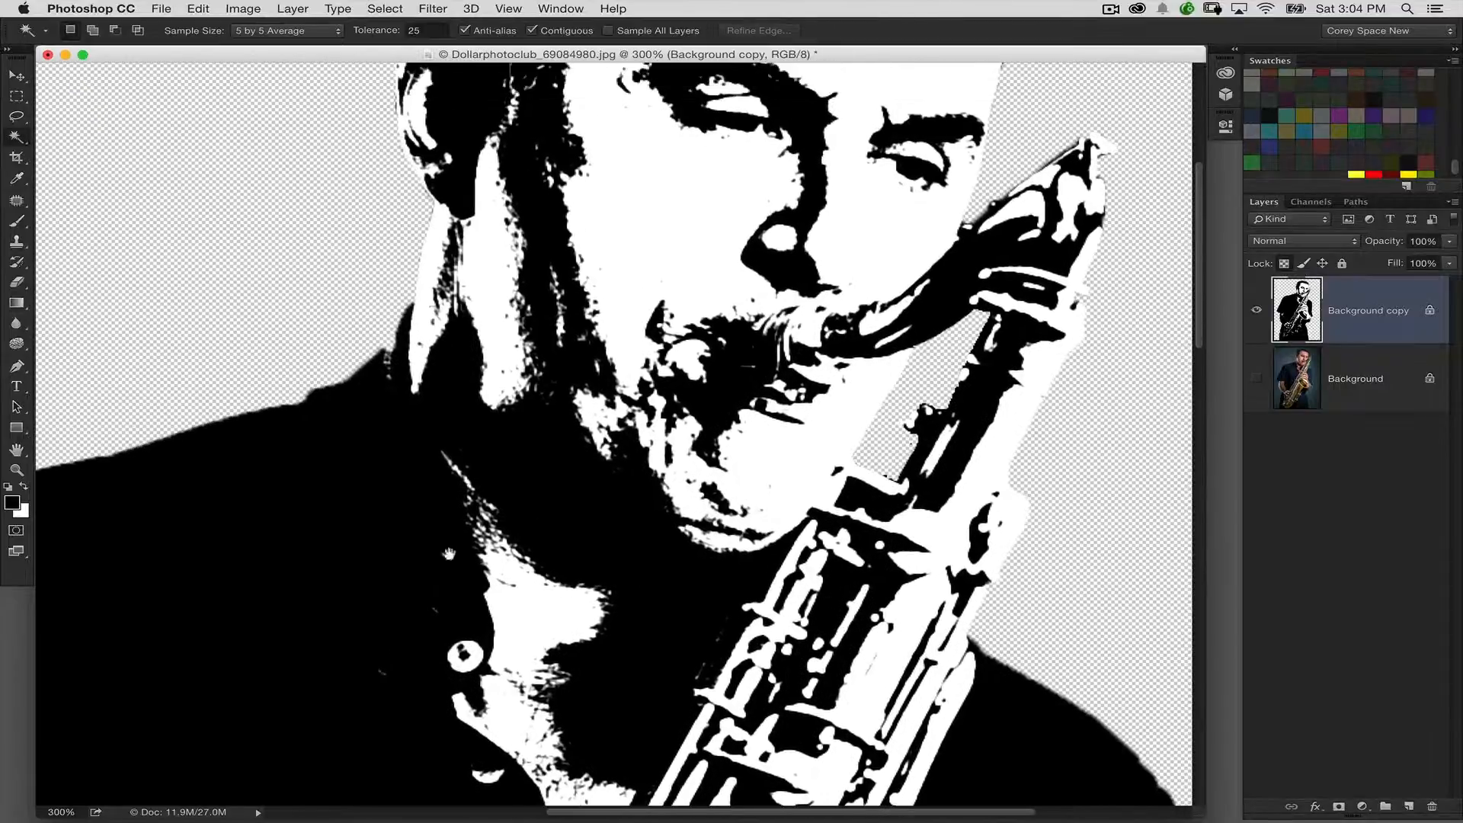
pyautogui.press('super+minus')
pyautogui.moveTo(577, 334); pyautogui.dragTo(520, 412)
pyautogui.press('super+minus')
pyautogui.press('super+minus')
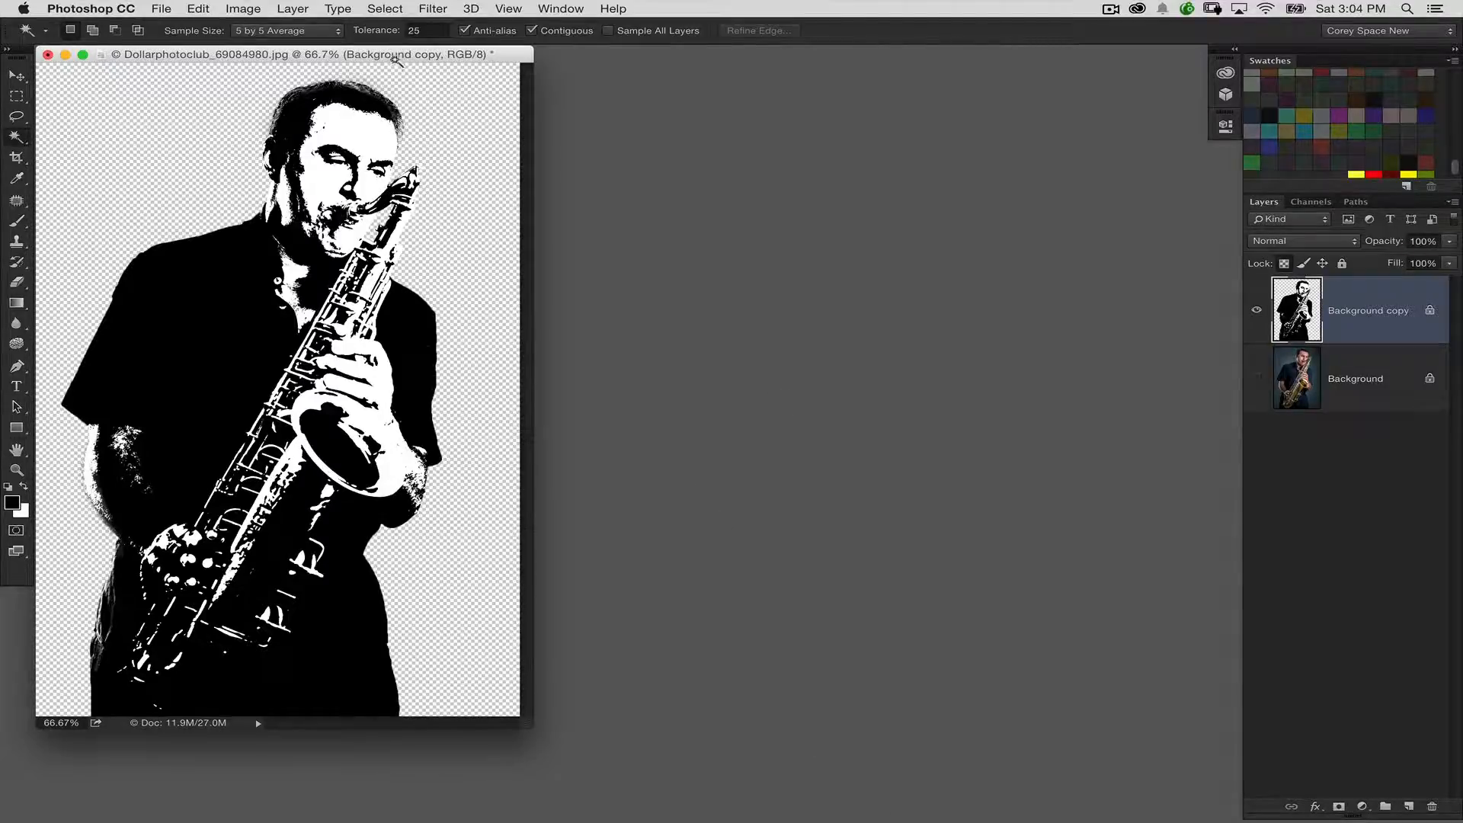
# Bring up the sunkept secret.psd paper texture document and arrange it beside the saxophonist document
pyautogui.moveTo(398, 61); pyautogui.dragTo(538, 94)
pyautogui.click(161, 9)
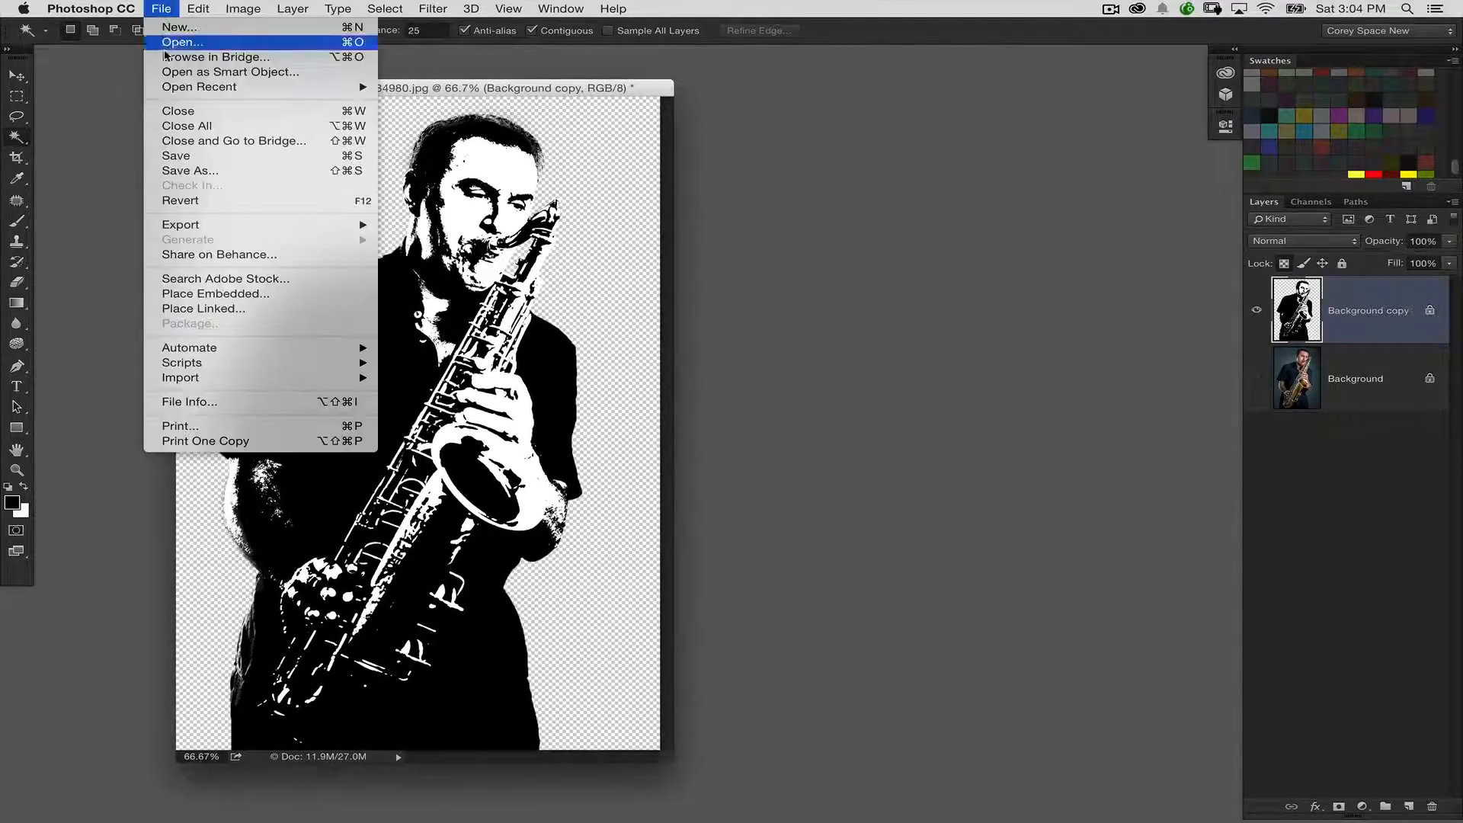
pyautogui.moveTo(229, 87)
pyautogui.click(532, 442)
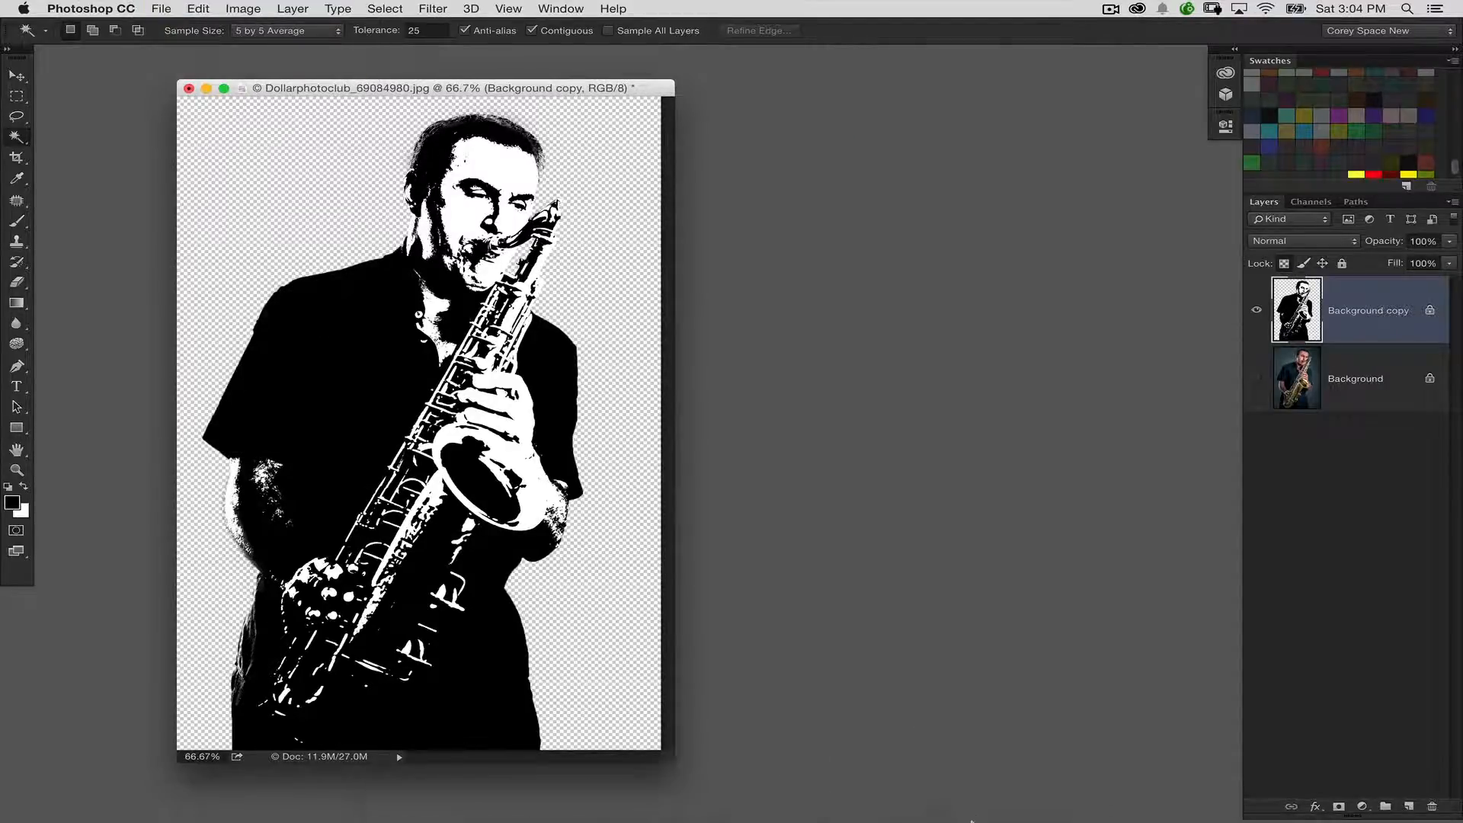
pyautogui.click(1029, 806)
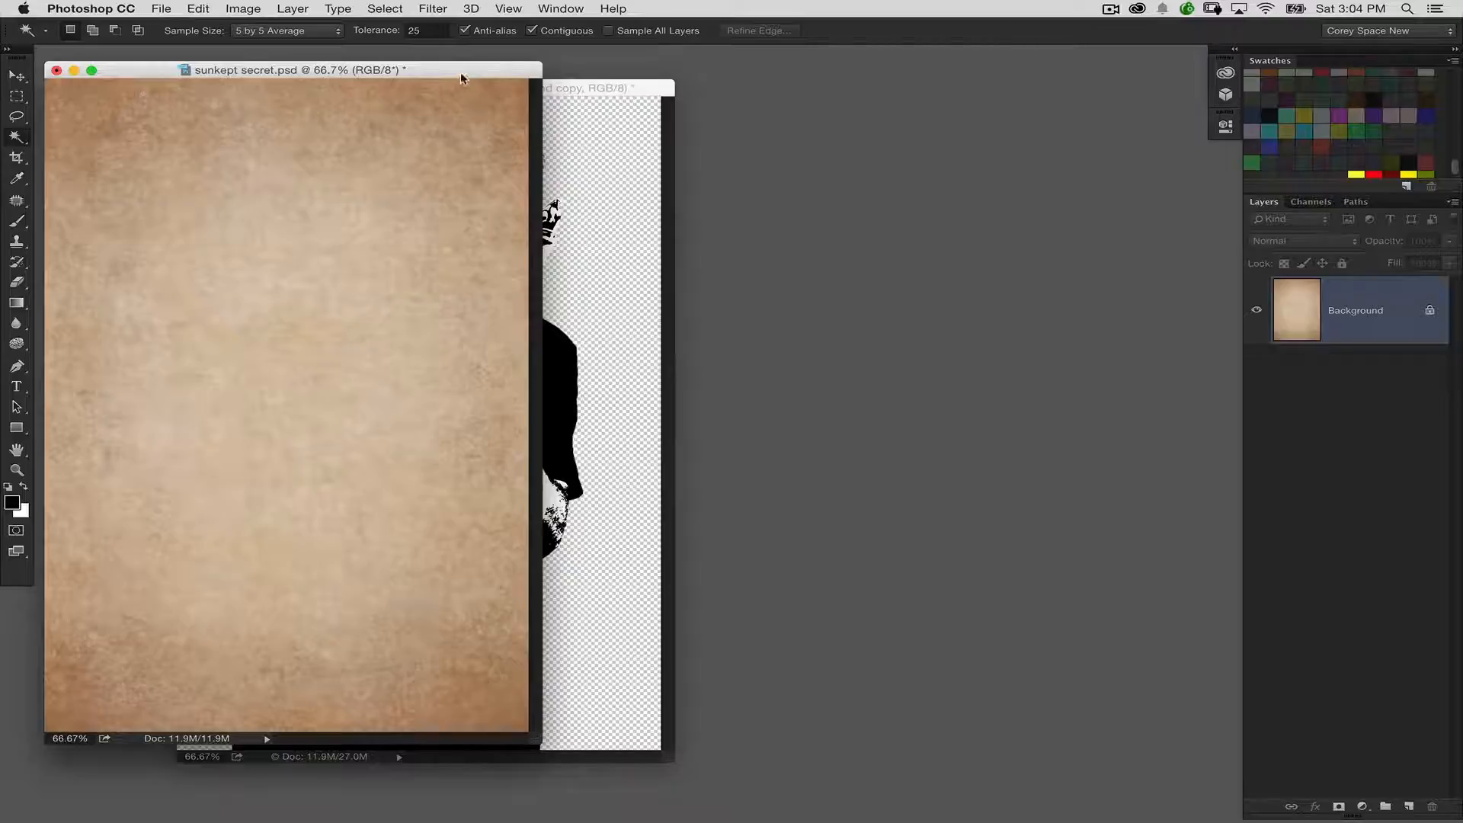
pyautogui.moveTo(463, 74); pyautogui.dragTo(1005, 88)
# Copy the black-and-white saxophonist layer into sunkept secret.psd and shift the figure to the left edge of the texture
pyautogui.click(18, 76)
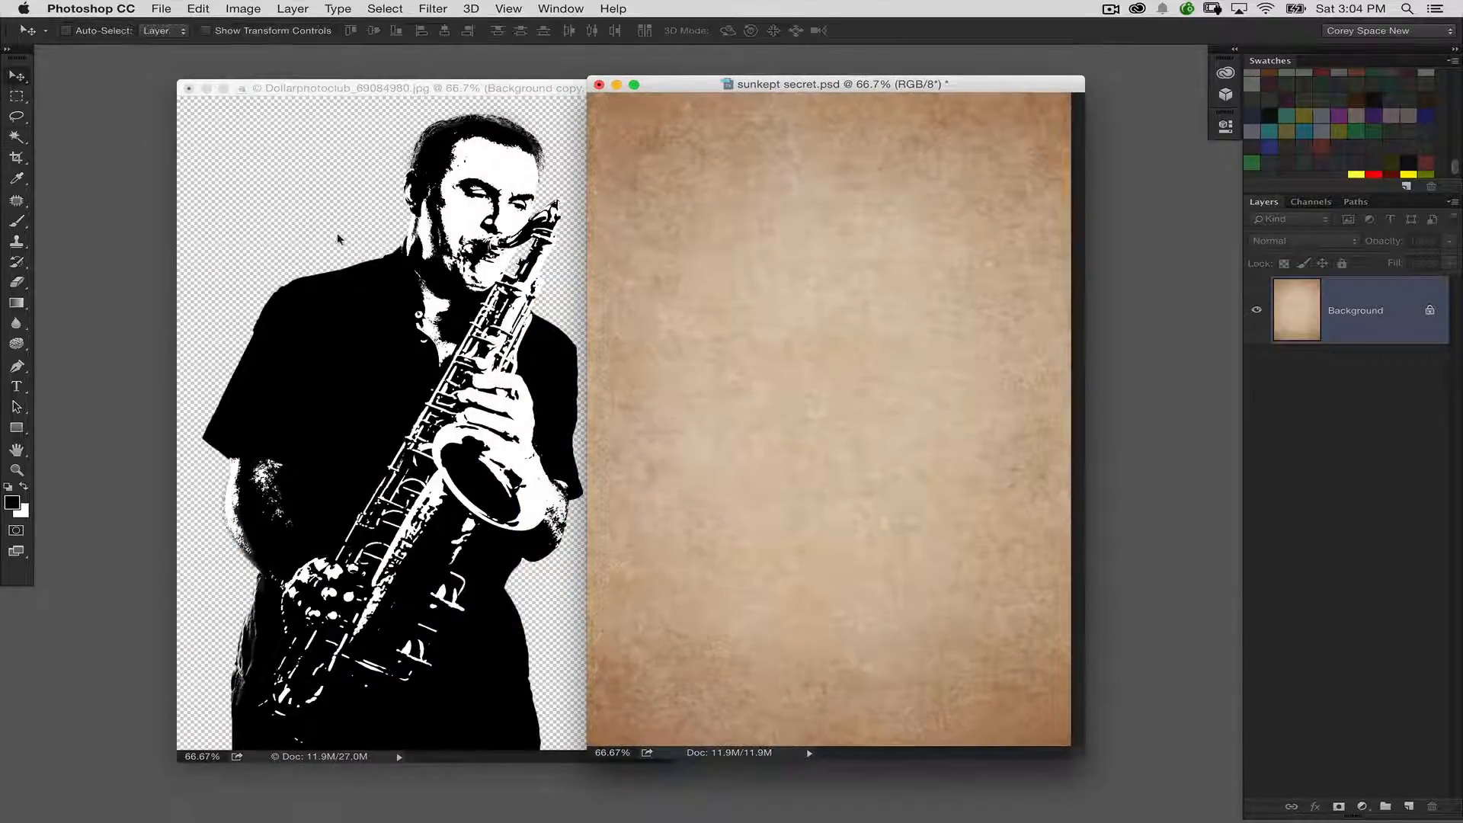
pyautogui.click(333, 235)
pyautogui.moveTo(451, 375); pyautogui.dragTo(755, 405)
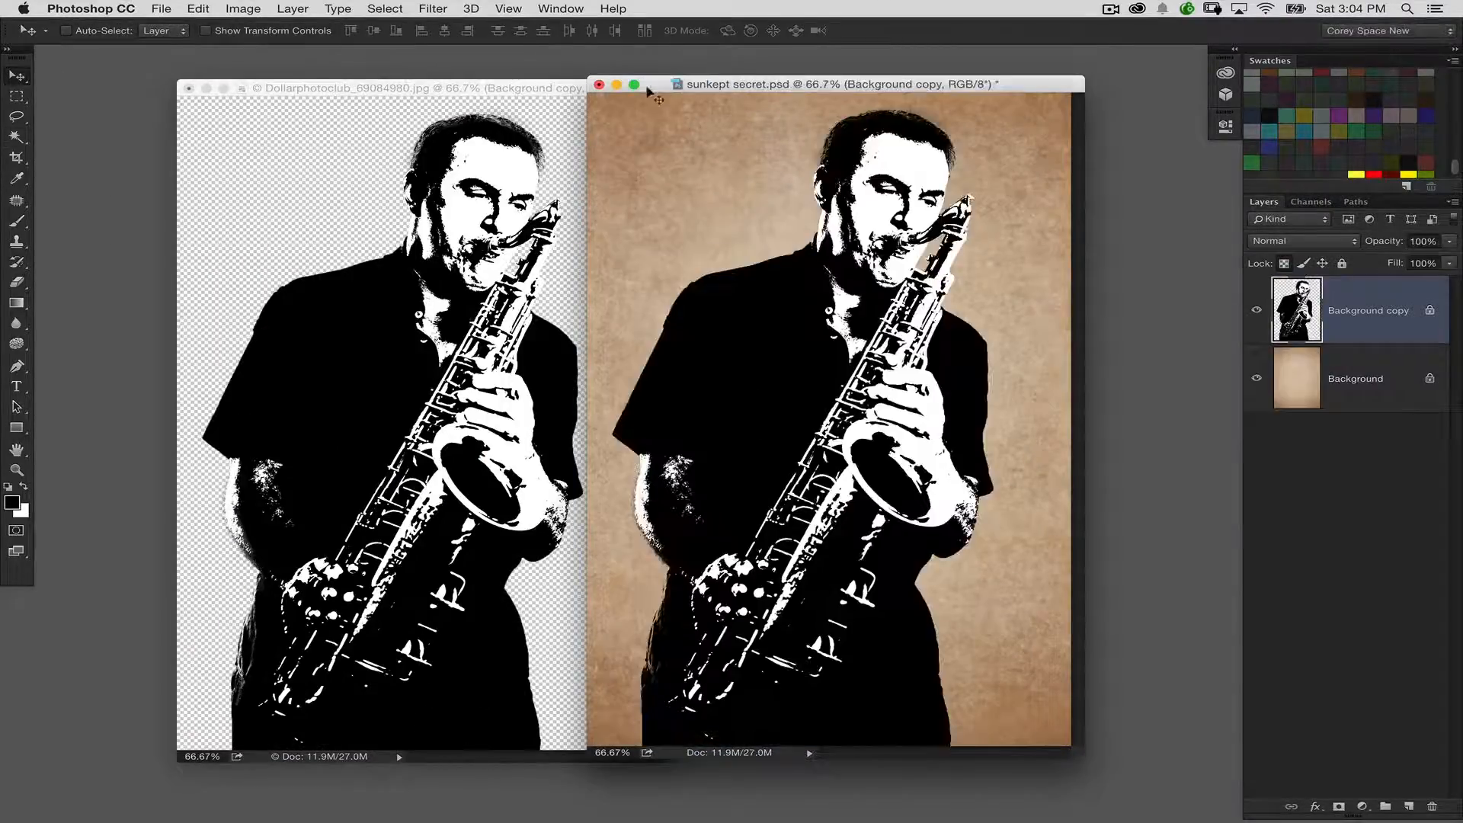
pyautogui.moveTo(622, 85); pyautogui.dragTo(249, 78)
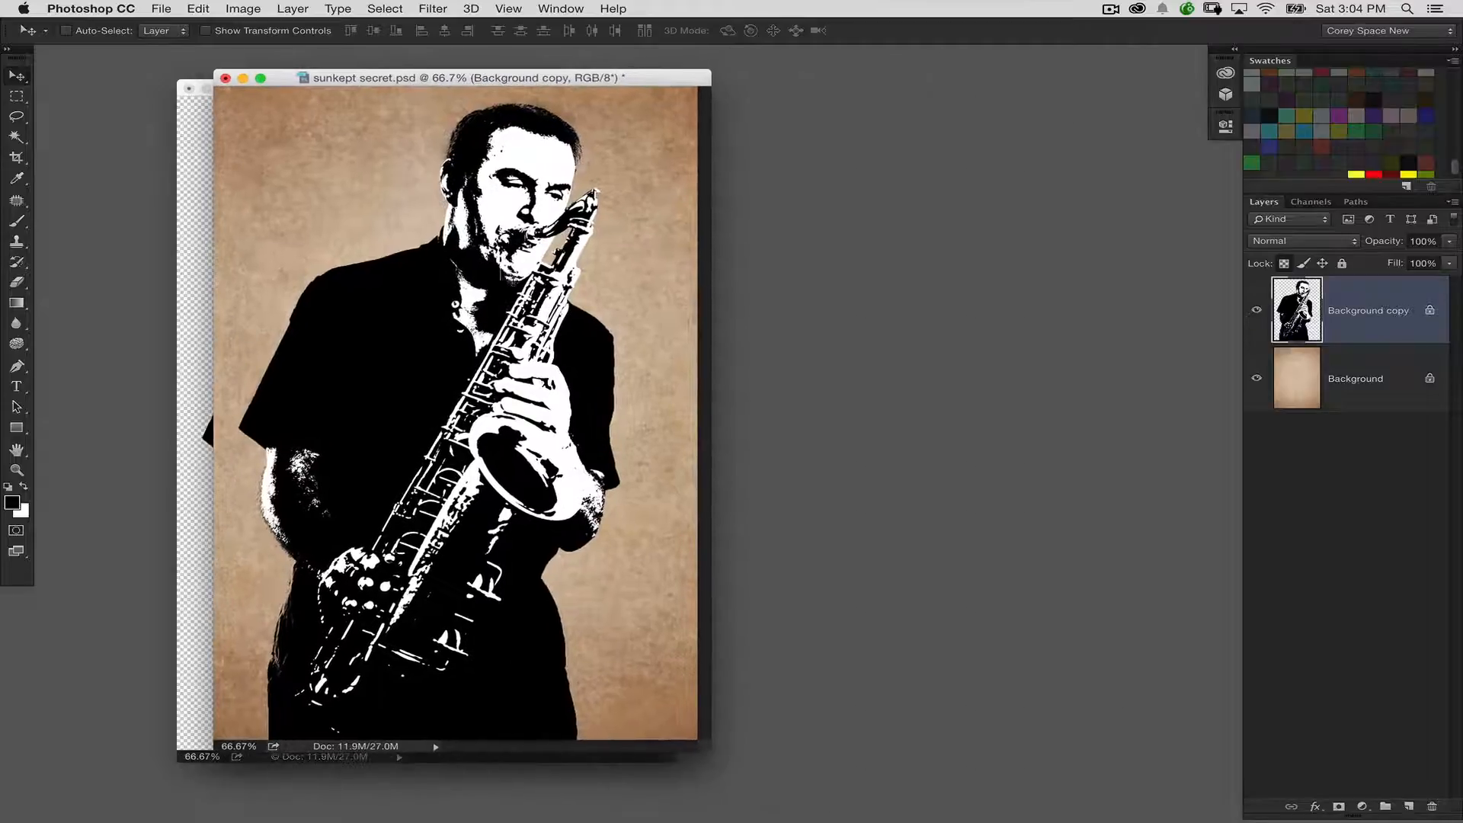
pyautogui.moveTo(476, 292); pyautogui.dragTo(388, 292)
pyautogui.moveTo(335, 69); pyautogui.dragTo(256, 69)
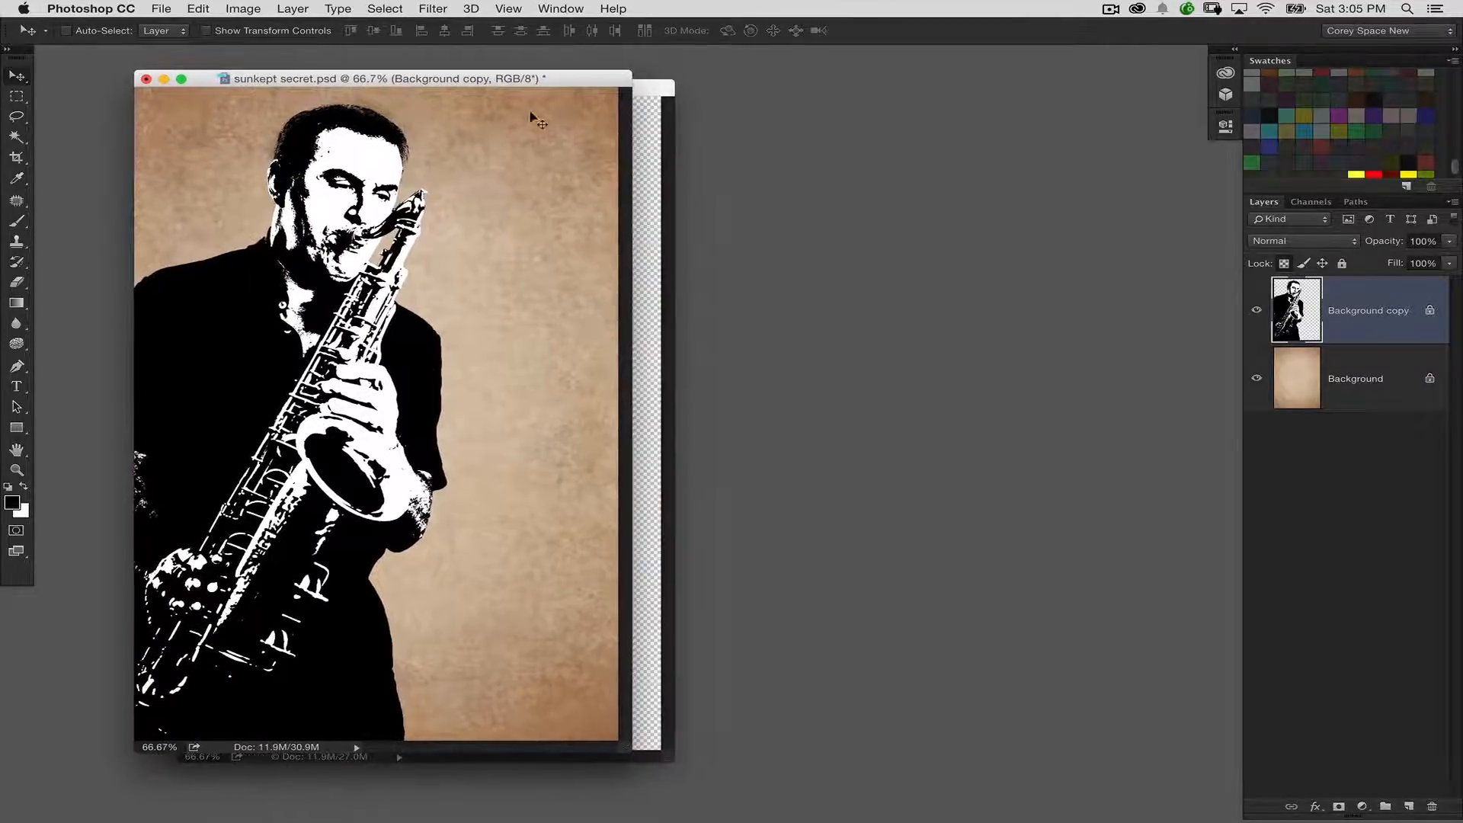
# Minimize the original saxophonist photo document and reposition the sunkept secret.psd window
pyautogui.click(646, 118)
pyautogui.click(207, 90)
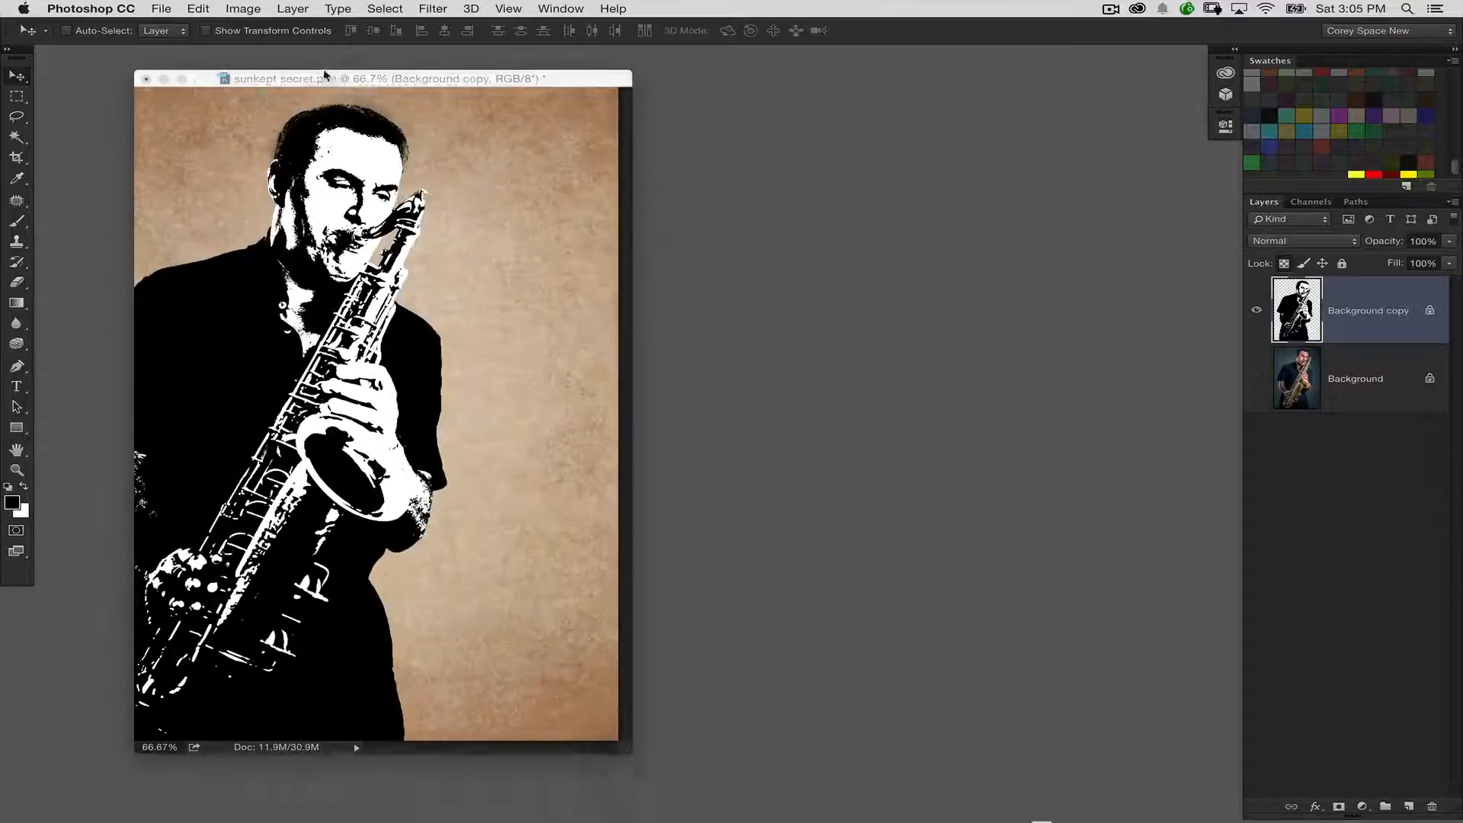
pyautogui.moveTo(341, 79); pyautogui.dragTo(366, 81)
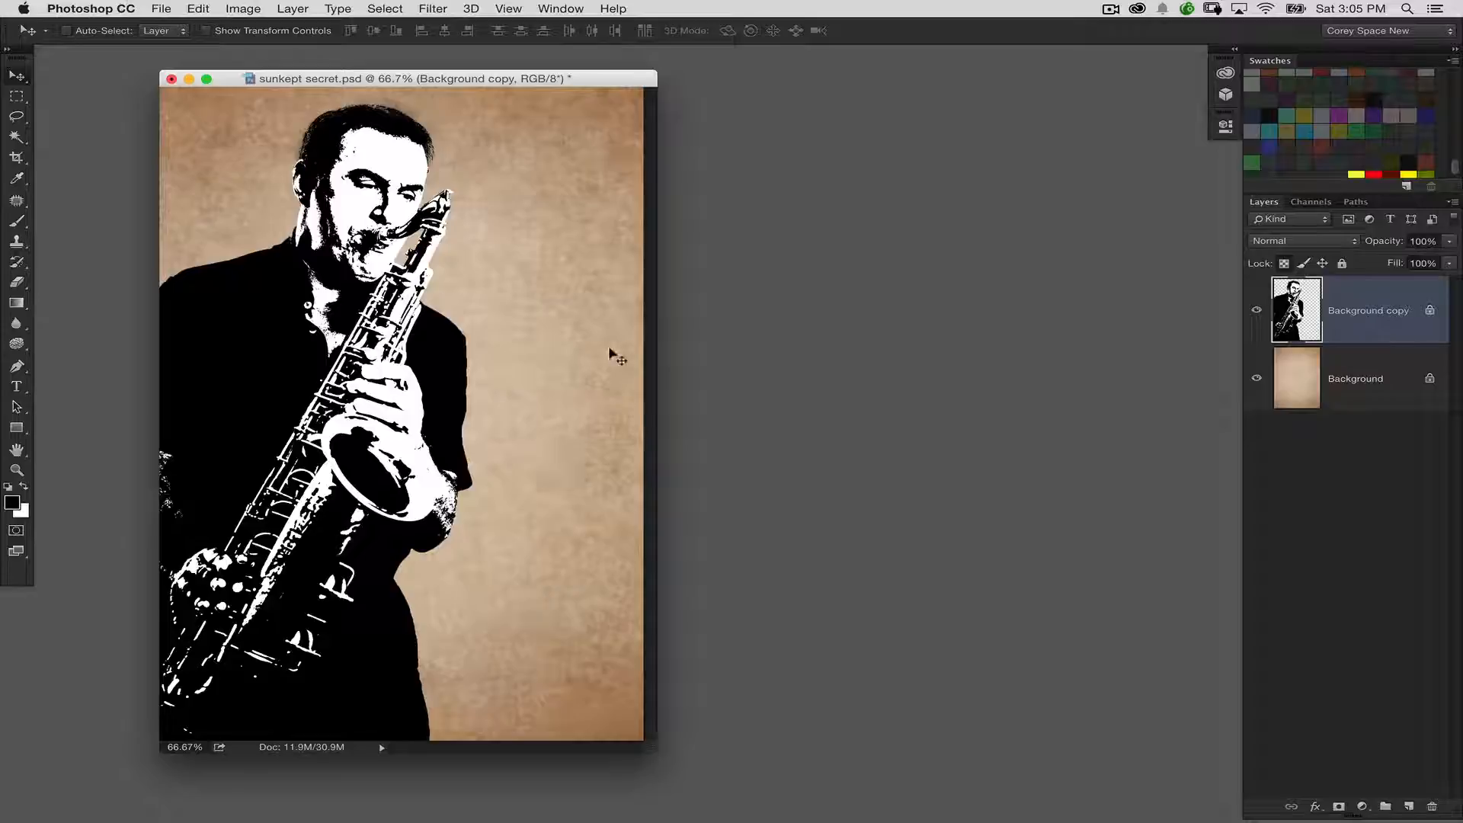
# Scale the saxophonist layer up to about 109% and reposition the figure against the left edge of the texture
pyautogui.hotkey('ctrl', 't')
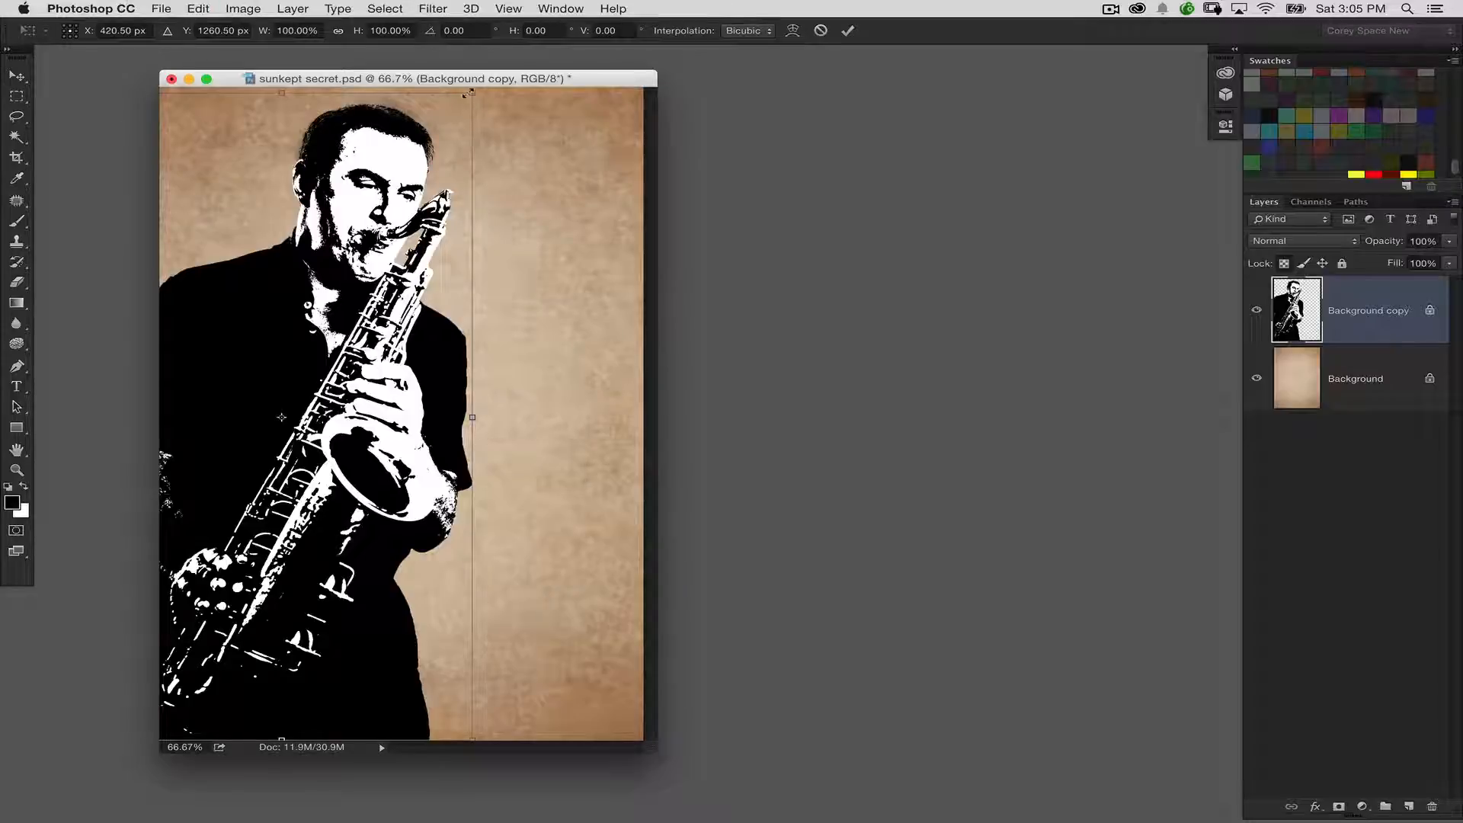
pyautogui.moveTo(467, 93); pyautogui.dragTo(543, 176)
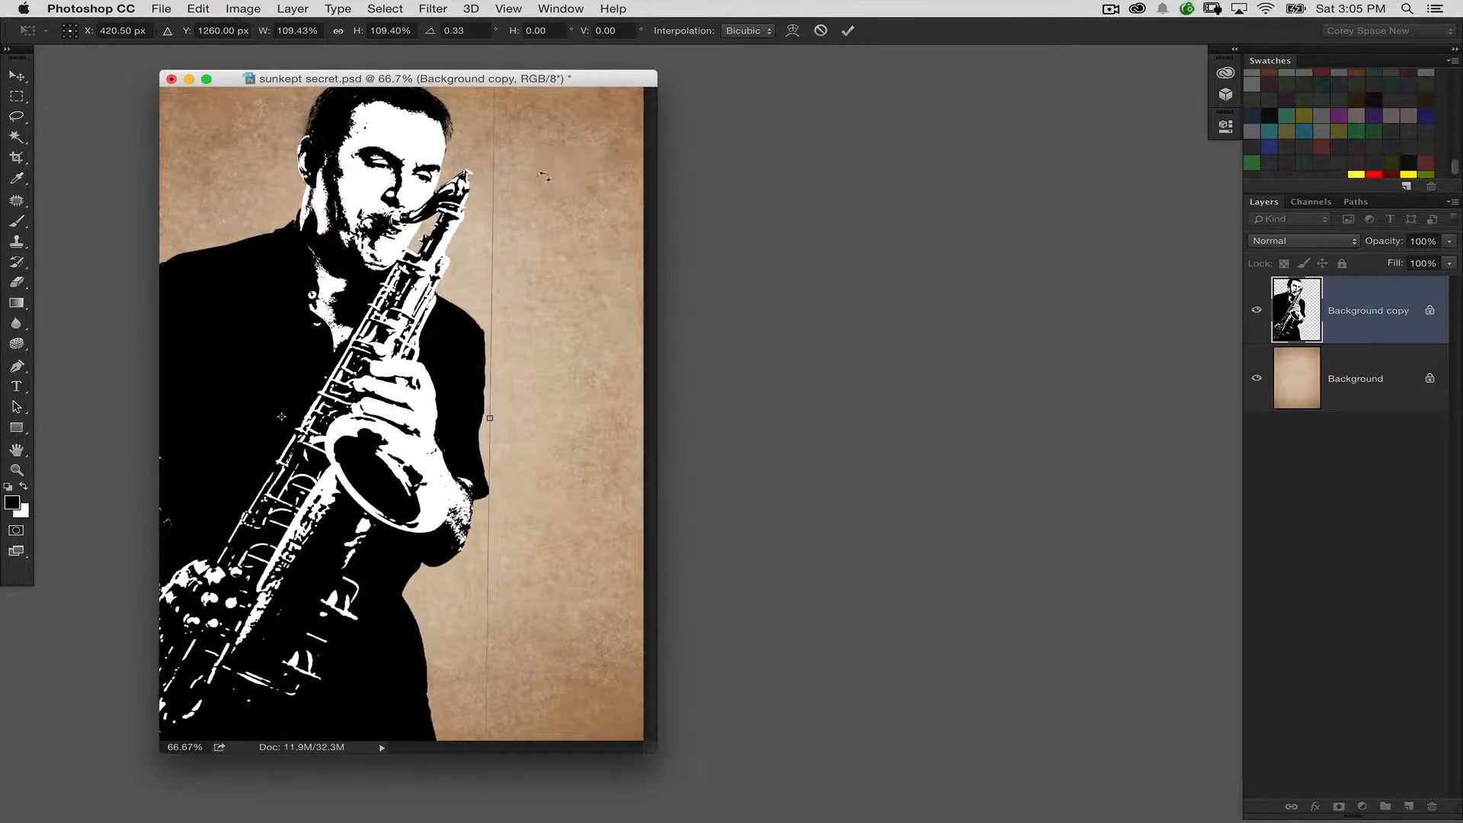
pyautogui.press('Return')
pyautogui.moveTo(440, 367); pyautogui.dragTo(419, 390)
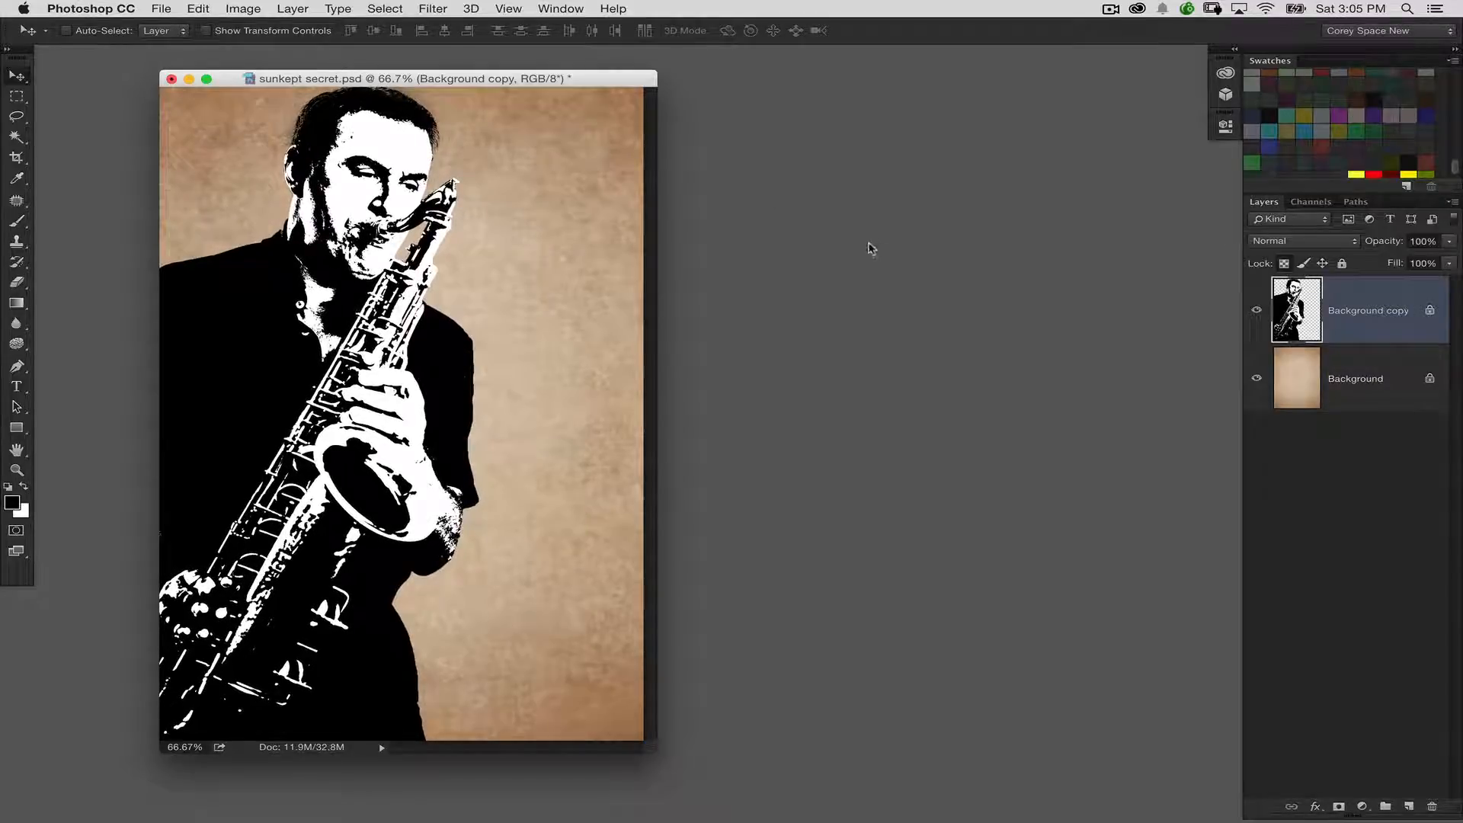
# Set the saxophonist layer to Multiply and split its Underlying Layer white Blend If slider to 152 / 255
pyautogui.click(1284, 242)
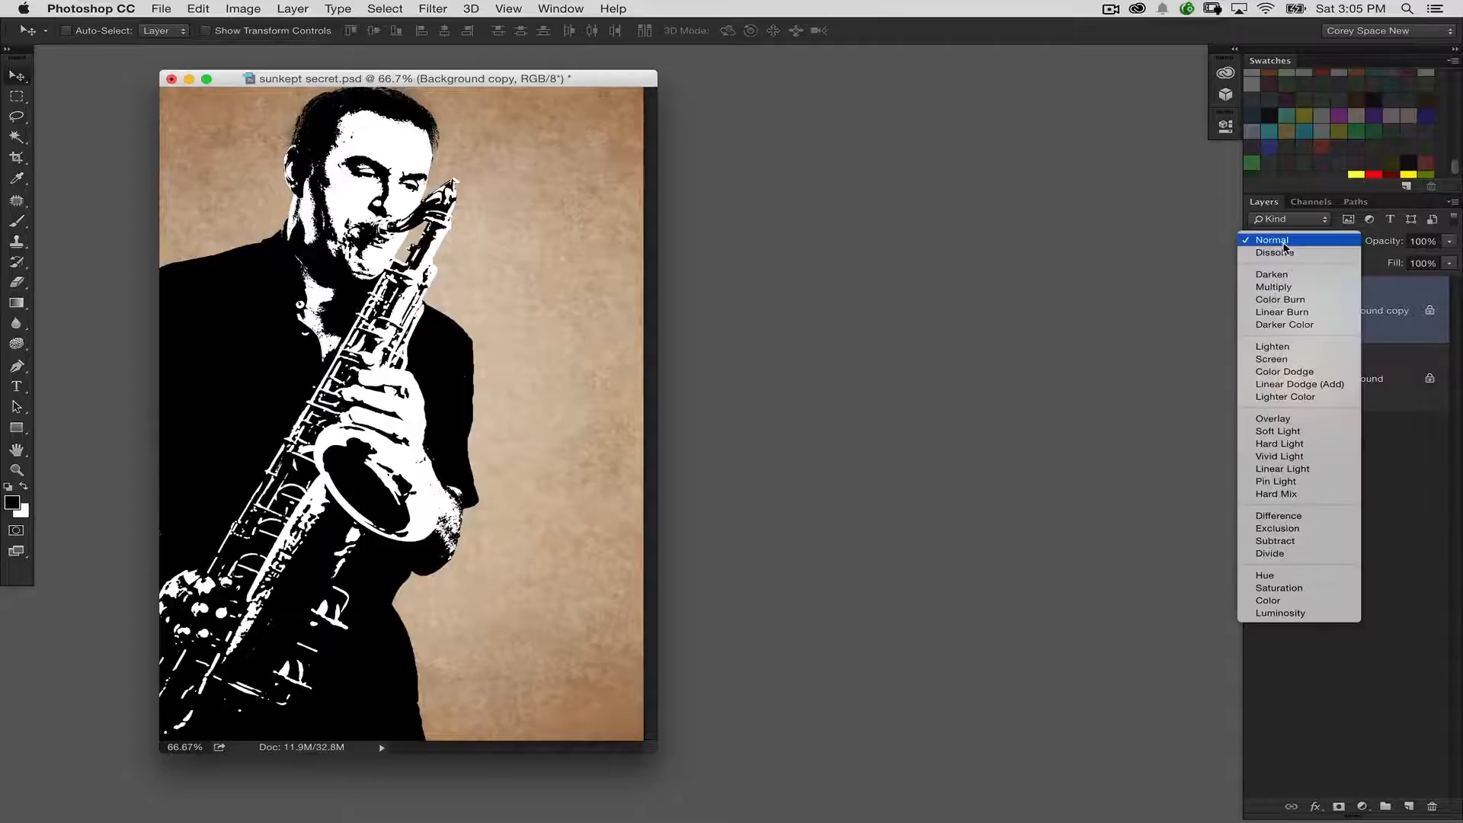
pyautogui.click(1285, 286)
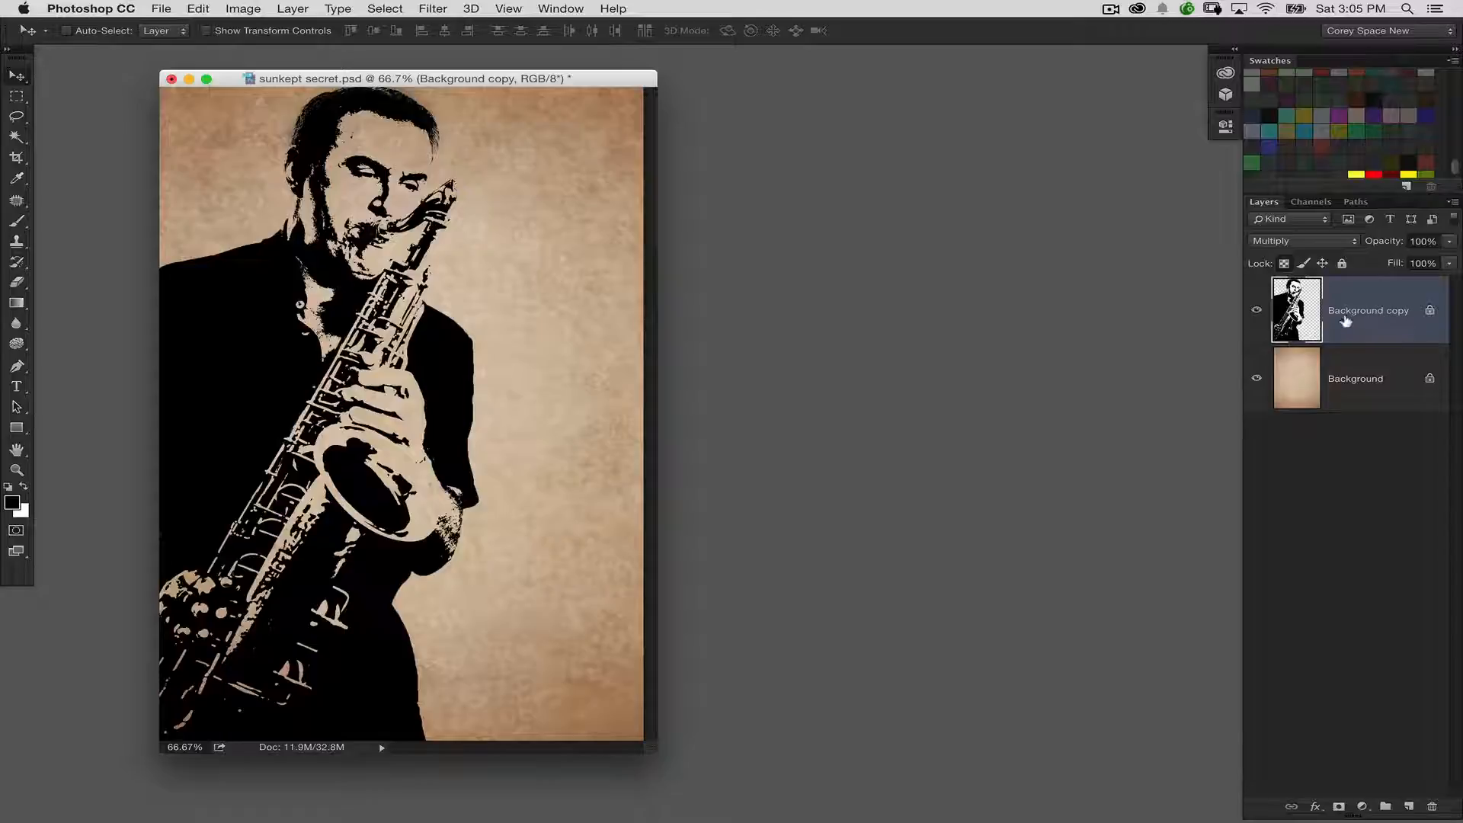
pyautogui.doubleClick(1397, 294)
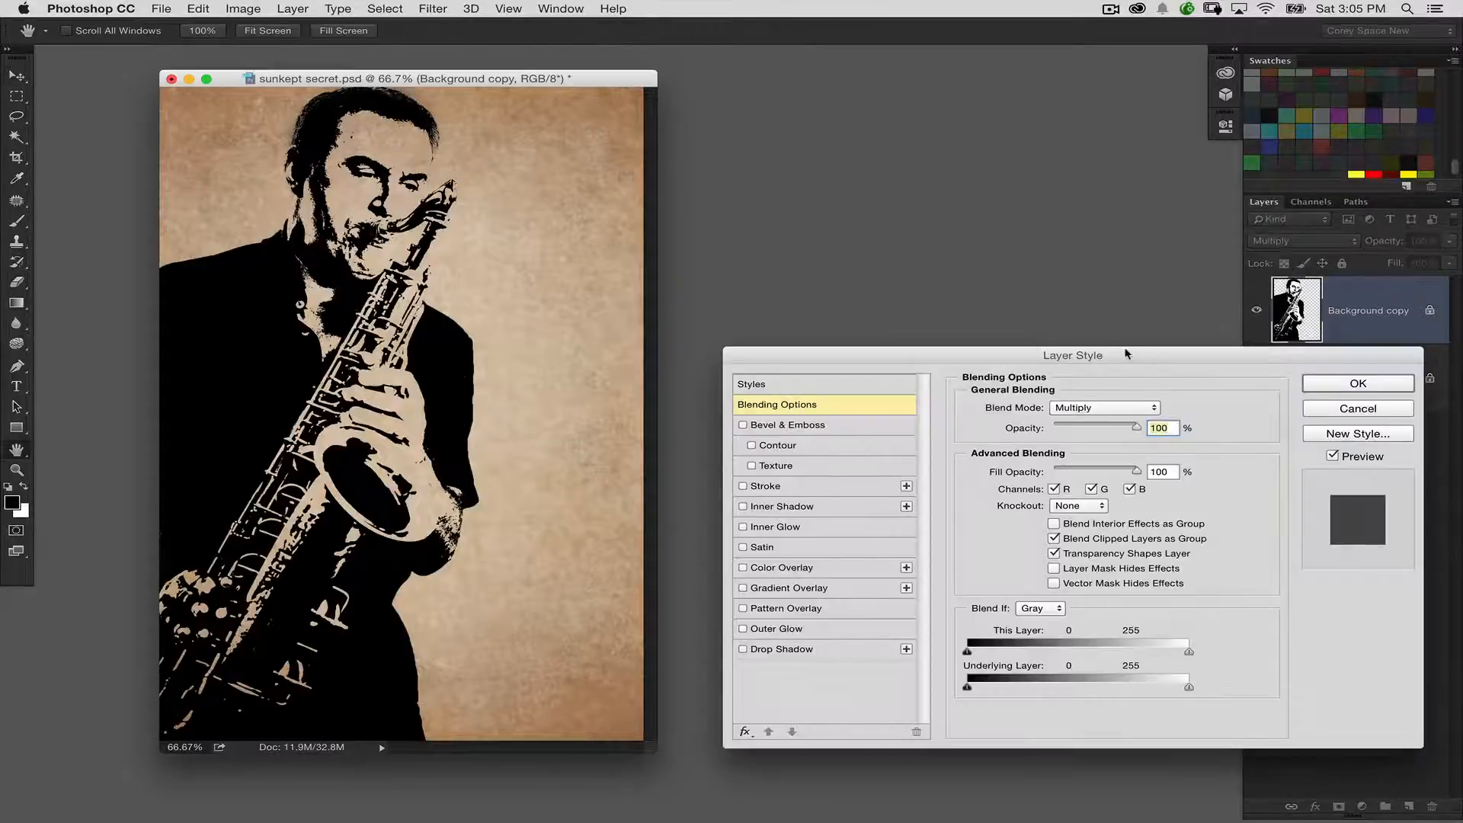
pyautogui.moveTo(1126, 353); pyautogui.dragTo(993, 202)
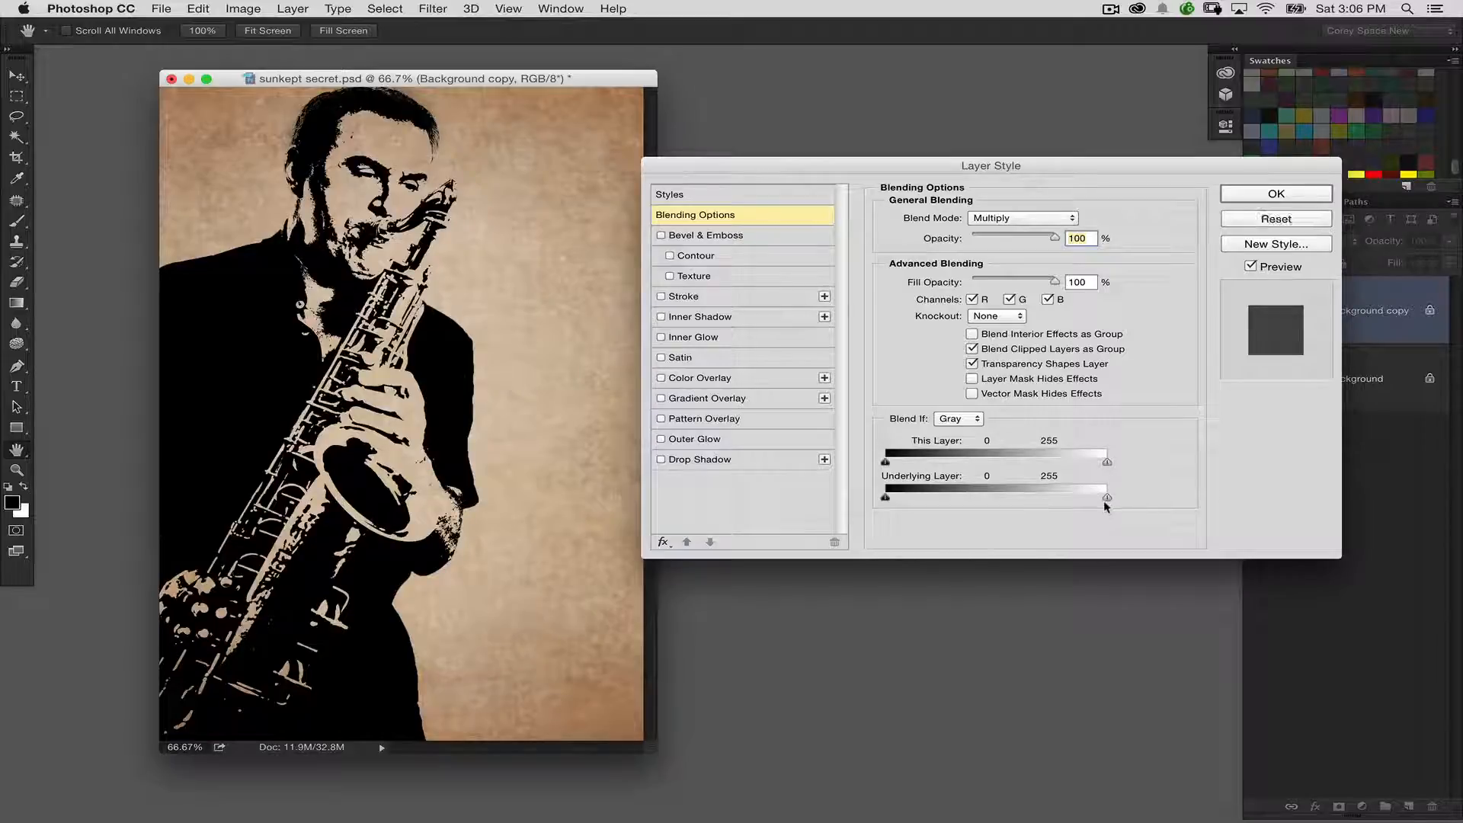
pyautogui.moveTo(1104, 500); pyautogui.dragTo(1017, 496)
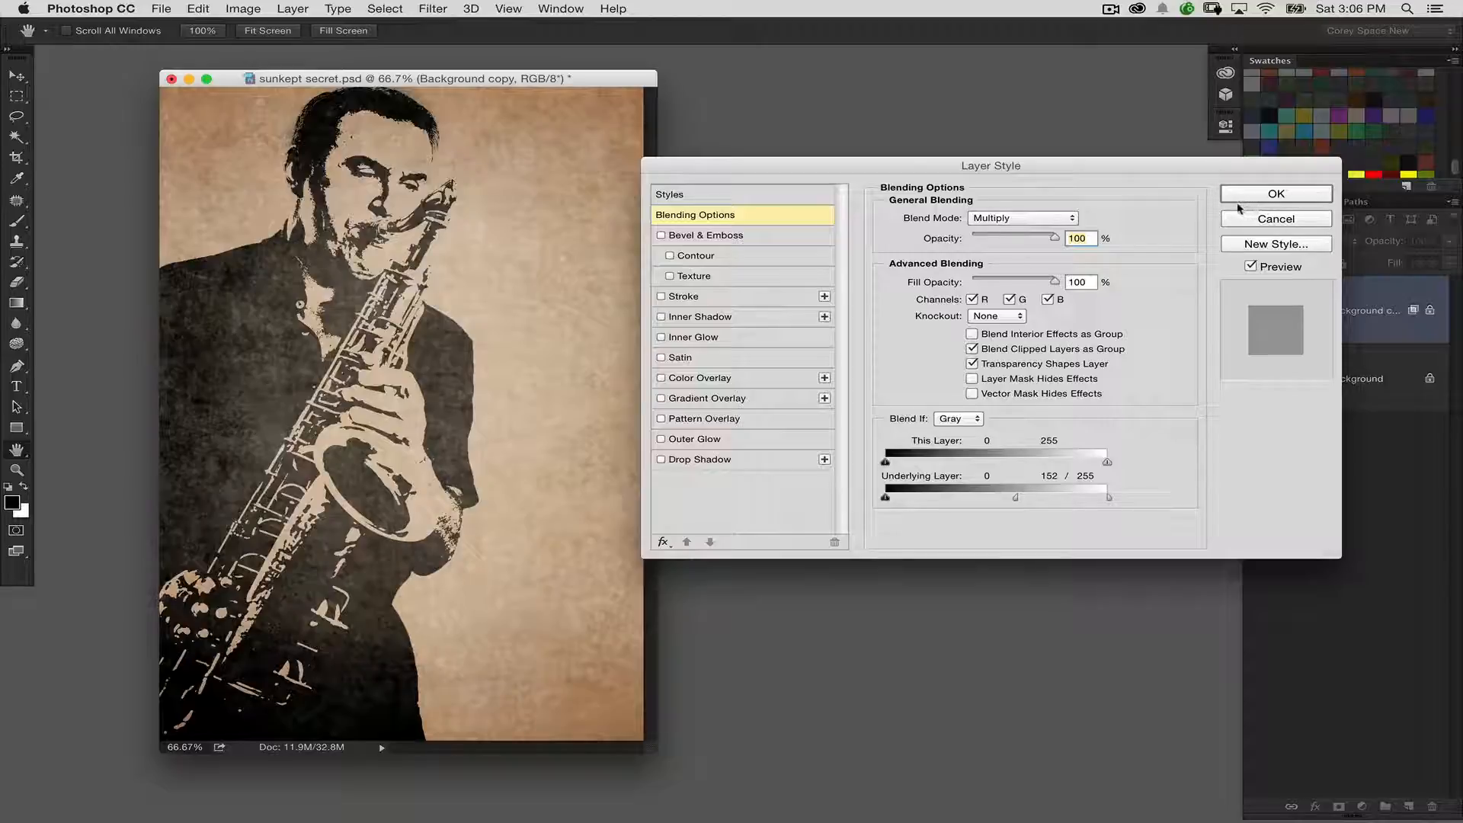
pyautogui.click(1262, 196)
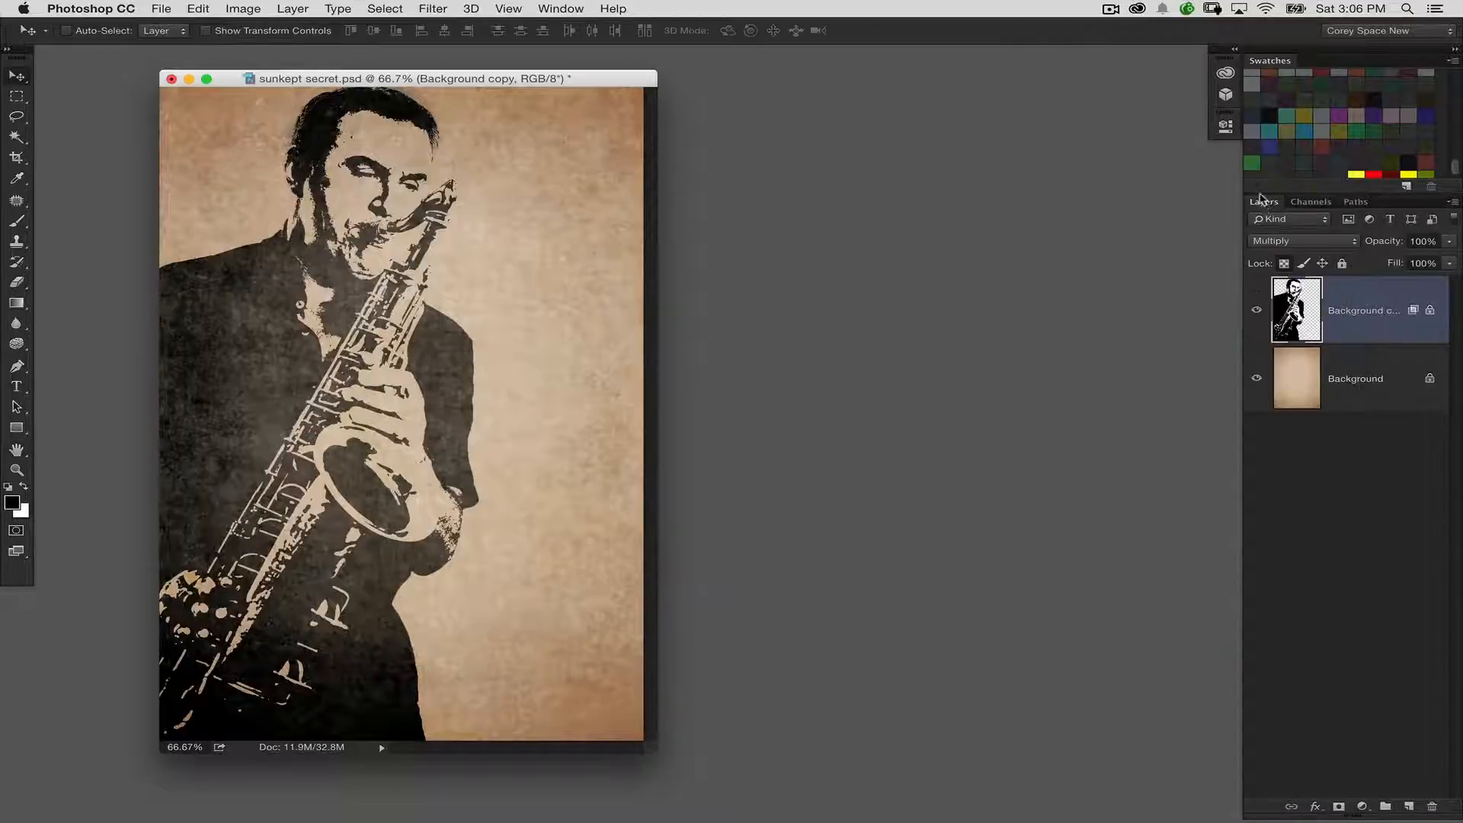
pyautogui.moveTo(582, 79); pyautogui.dragTo(612, 75)
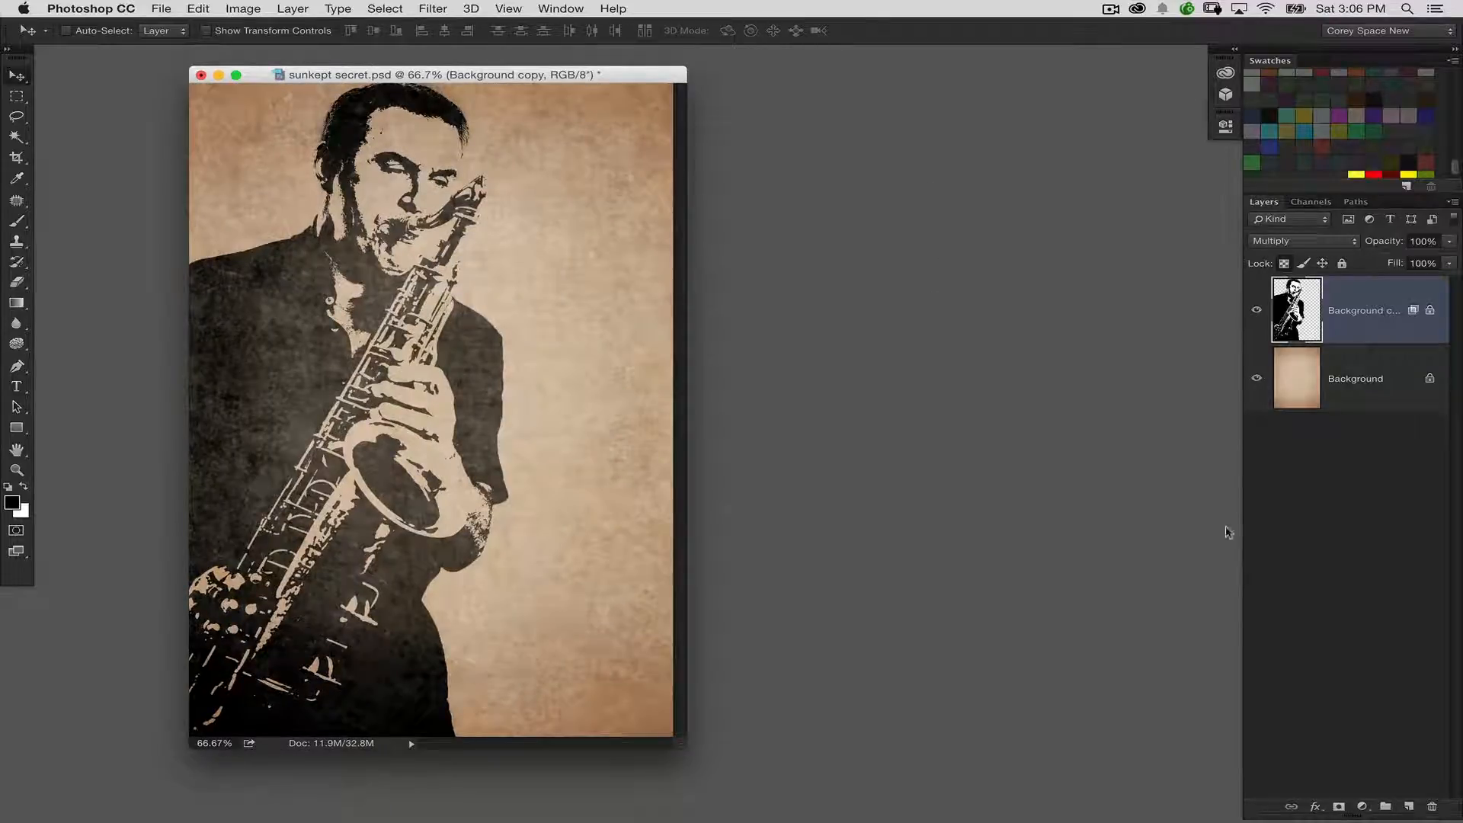
# Create a new transparent document 500 pixels wide and 500 pixels high at 72 pixels/inch
pyautogui.click(176, 9)
pyautogui.click(183, 26)
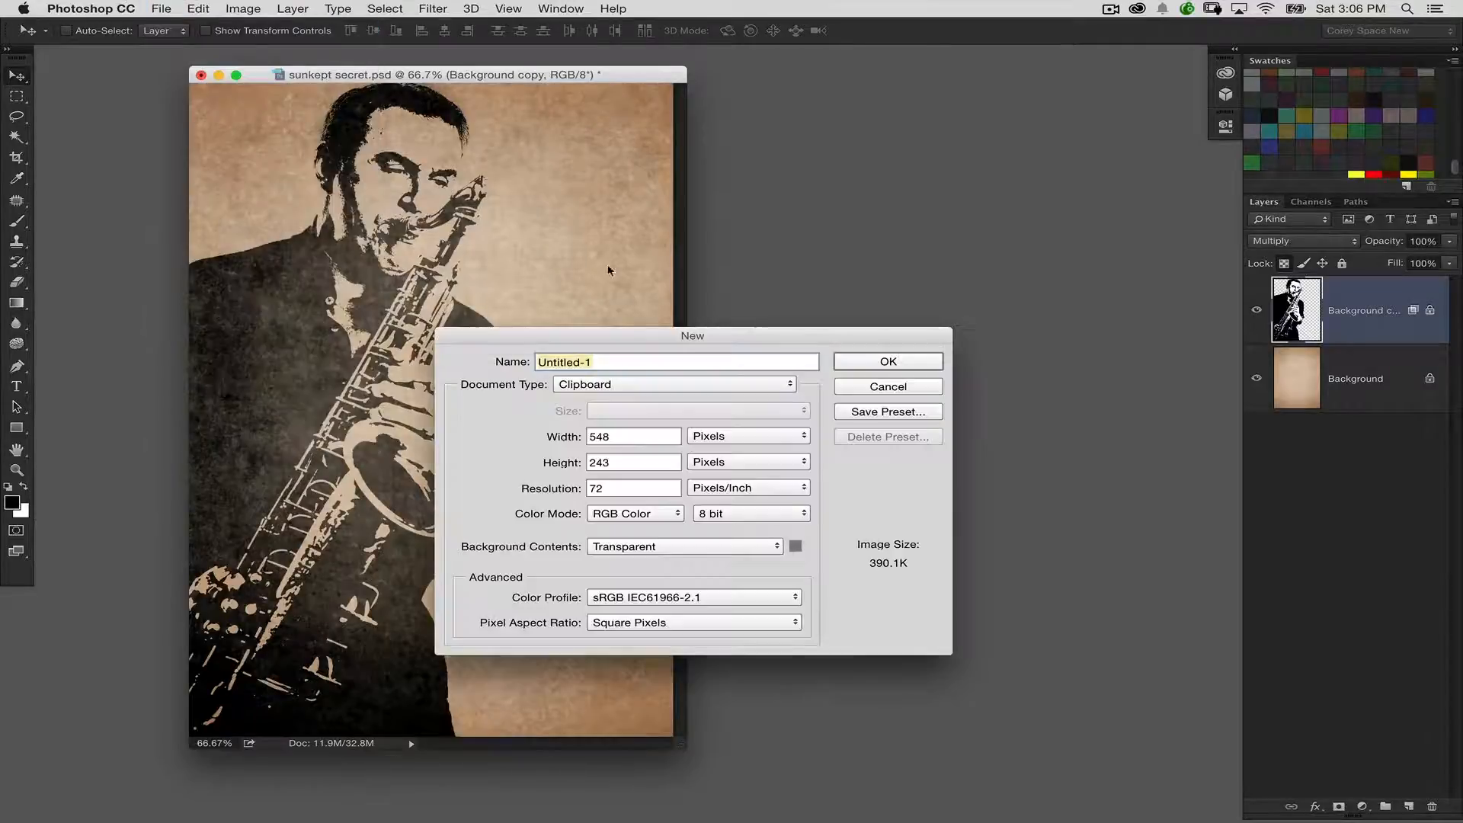
pyautogui.press('Tab')
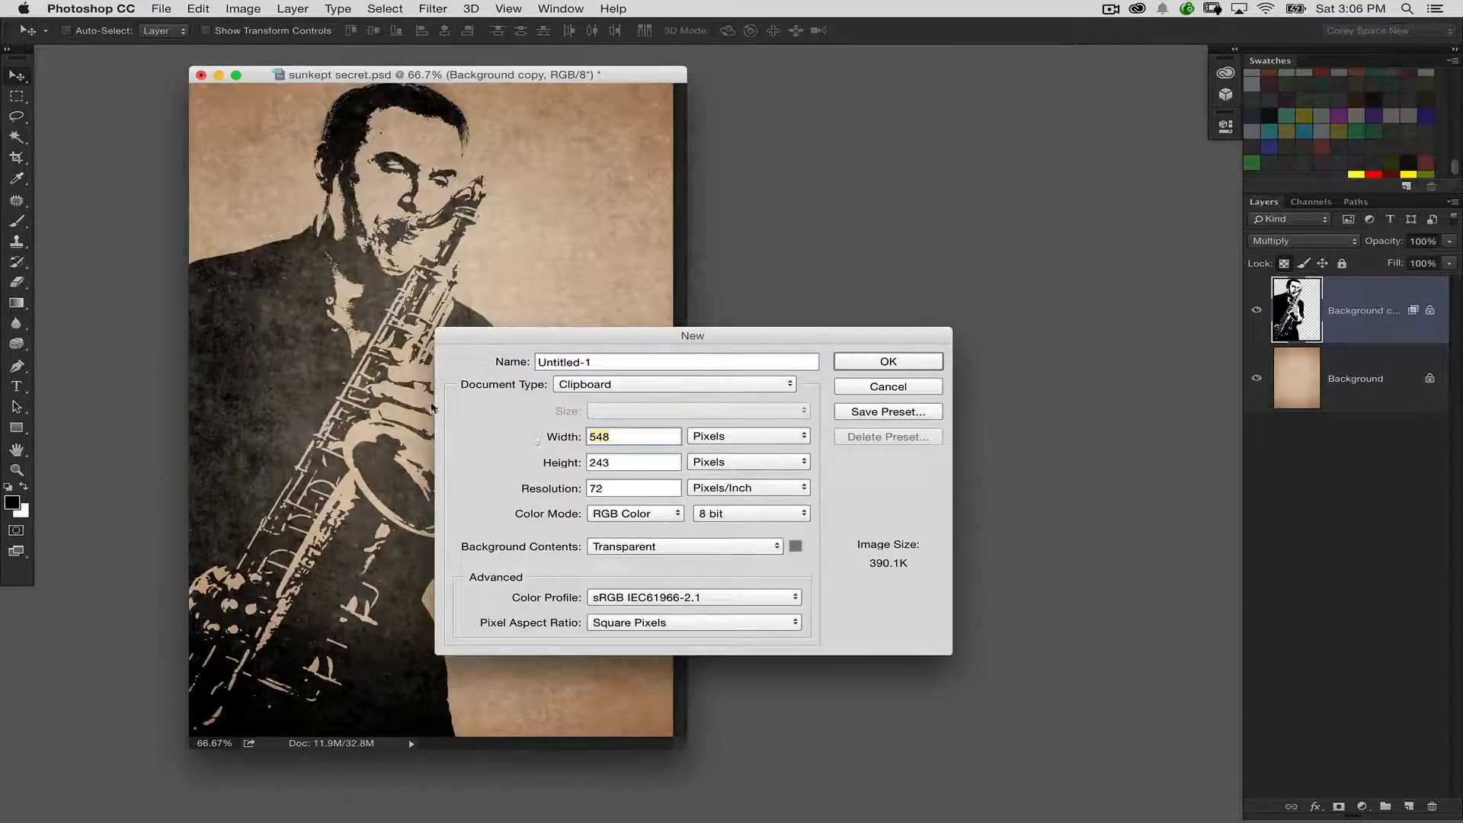
pyautogui.write('5000')
pyautogui.press('Tab')
pyautogui.press('BackSpace')
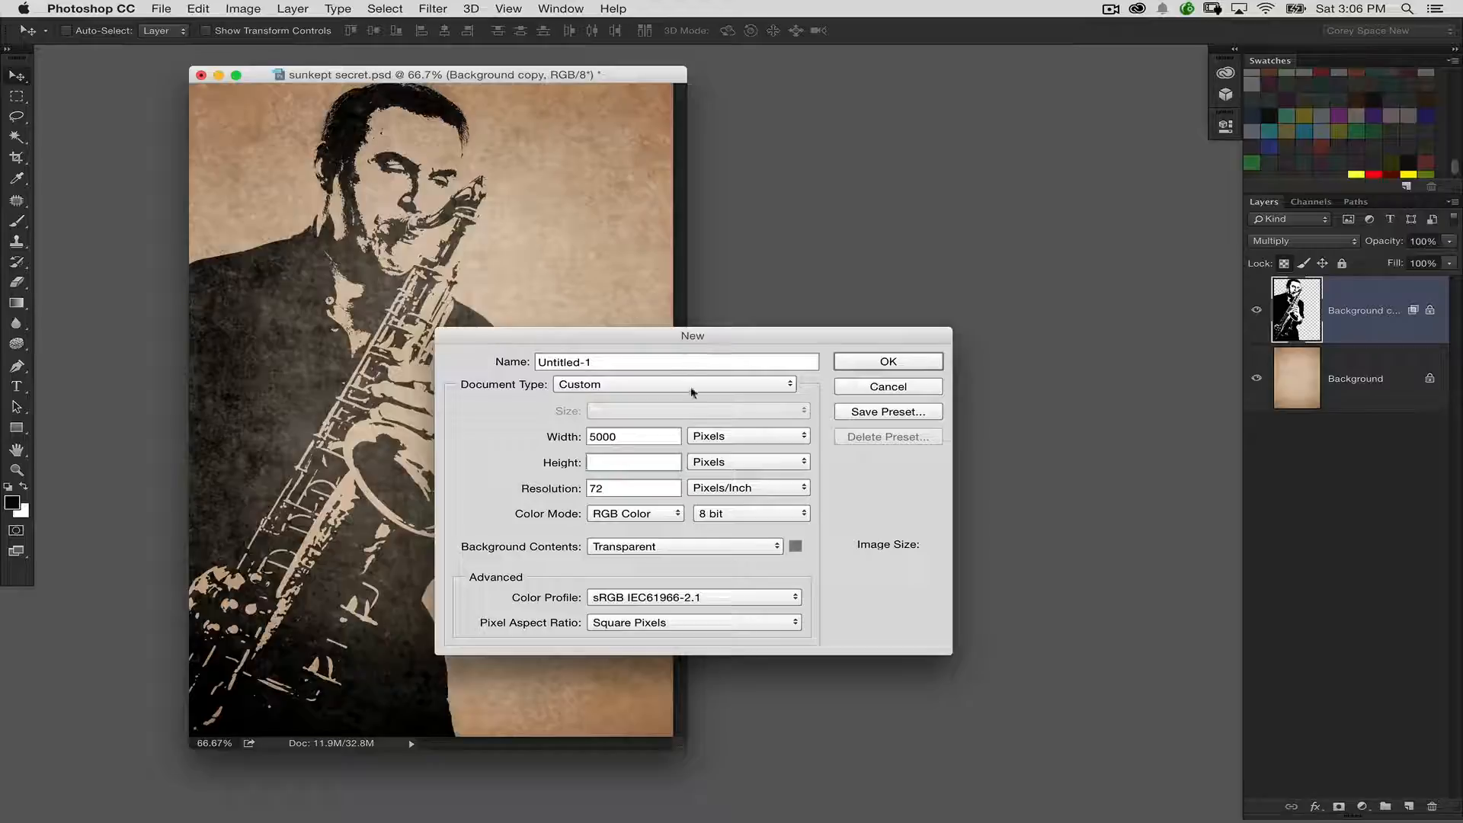
pyautogui.click(647, 429)
pyautogui.click(866, 294)
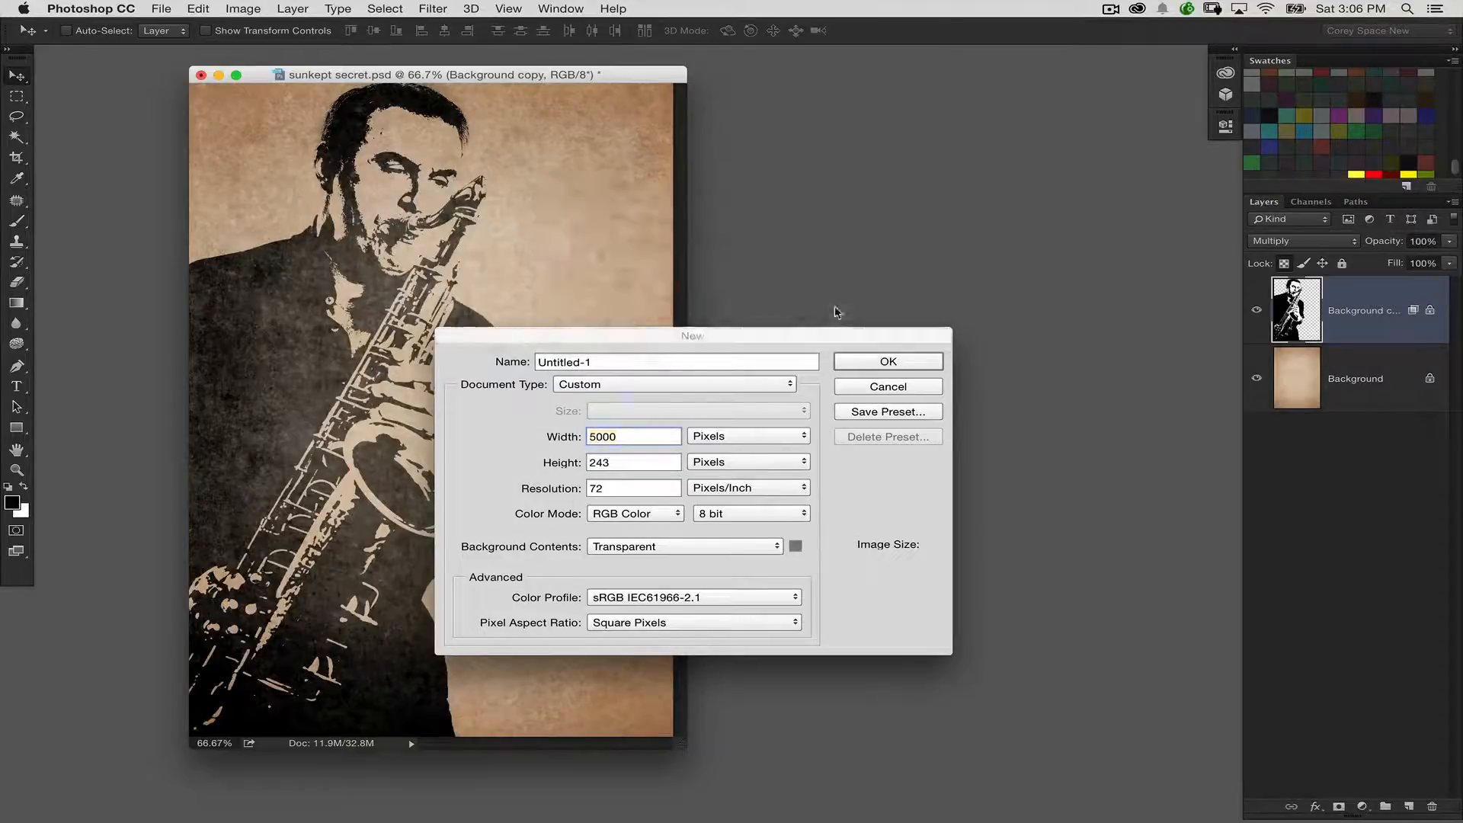
pyautogui.click(636, 438)
pyautogui.press('BackSpace')
pyautogui.press('Tab')
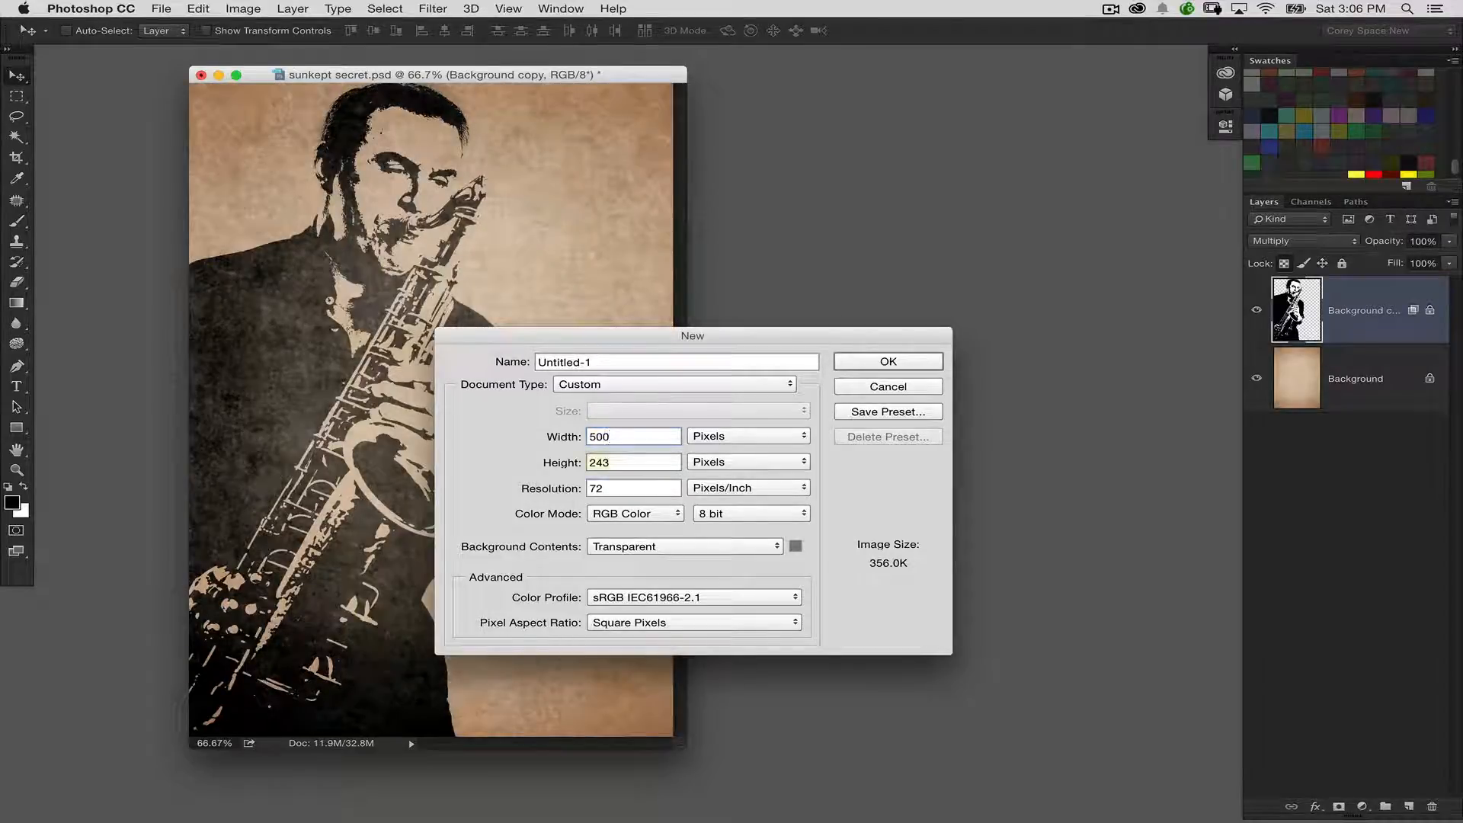
pyautogui.write('500')
pyautogui.press('Return')
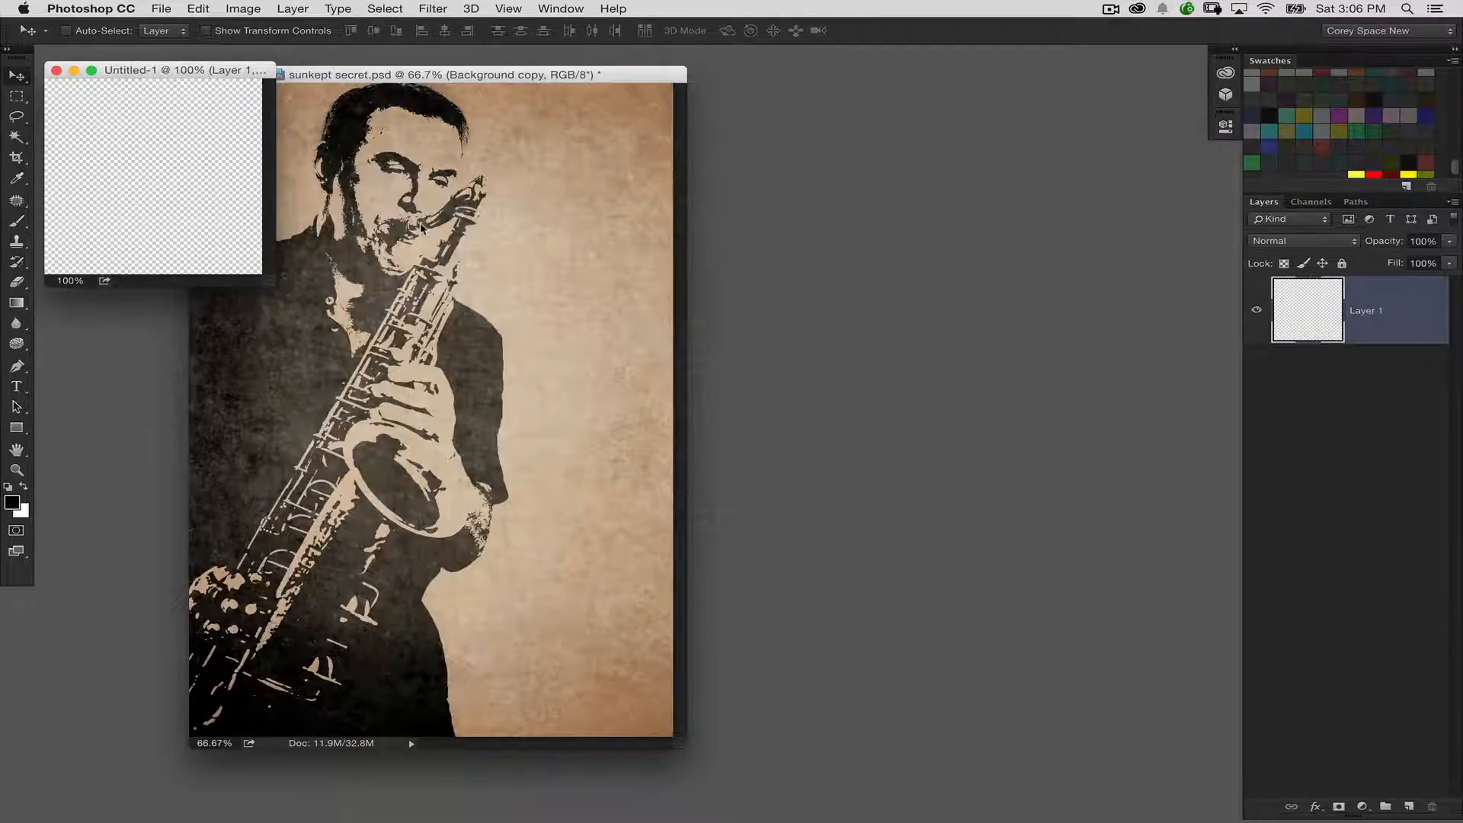
# Fill the new document's empty layer with white
pyautogui.hotkey('alt', 'BackSpace')
pyautogui.press('super+BackSpace')
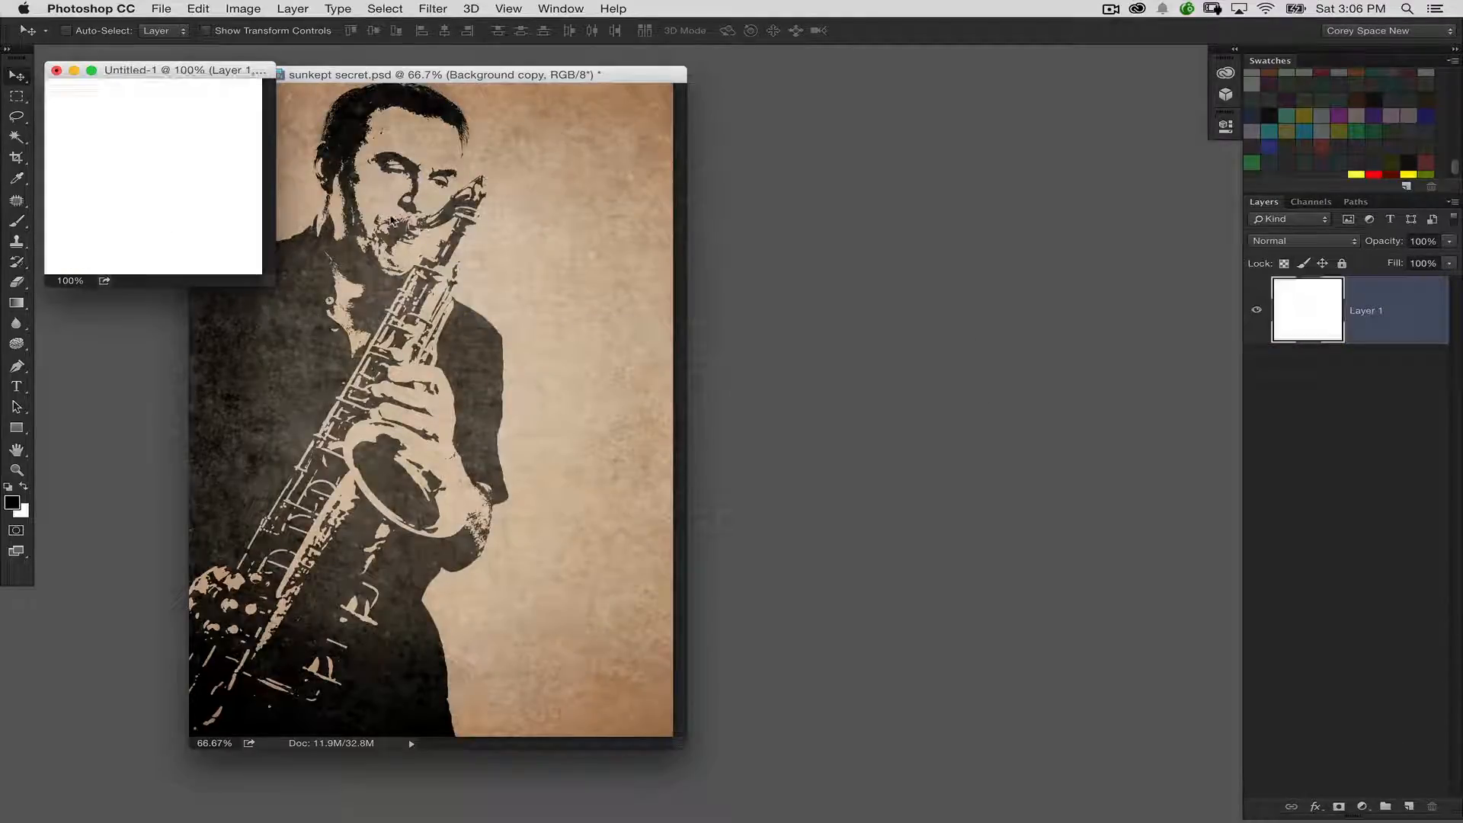
pyautogui.press('super+equal')
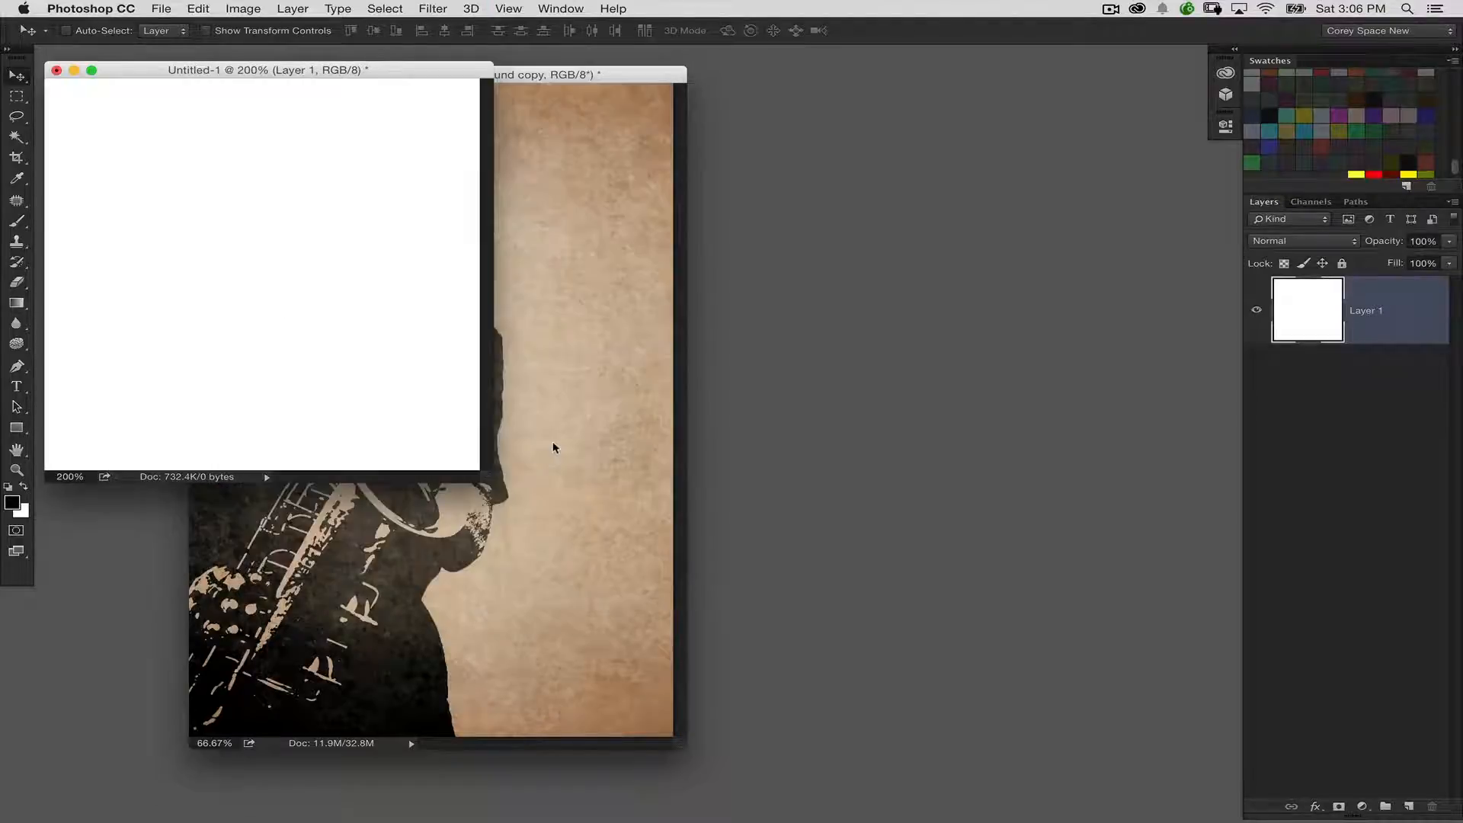
# Choose the Custom Shape tool with the single eighth-note shape from the shape library
pyautogui.click(16, 427)
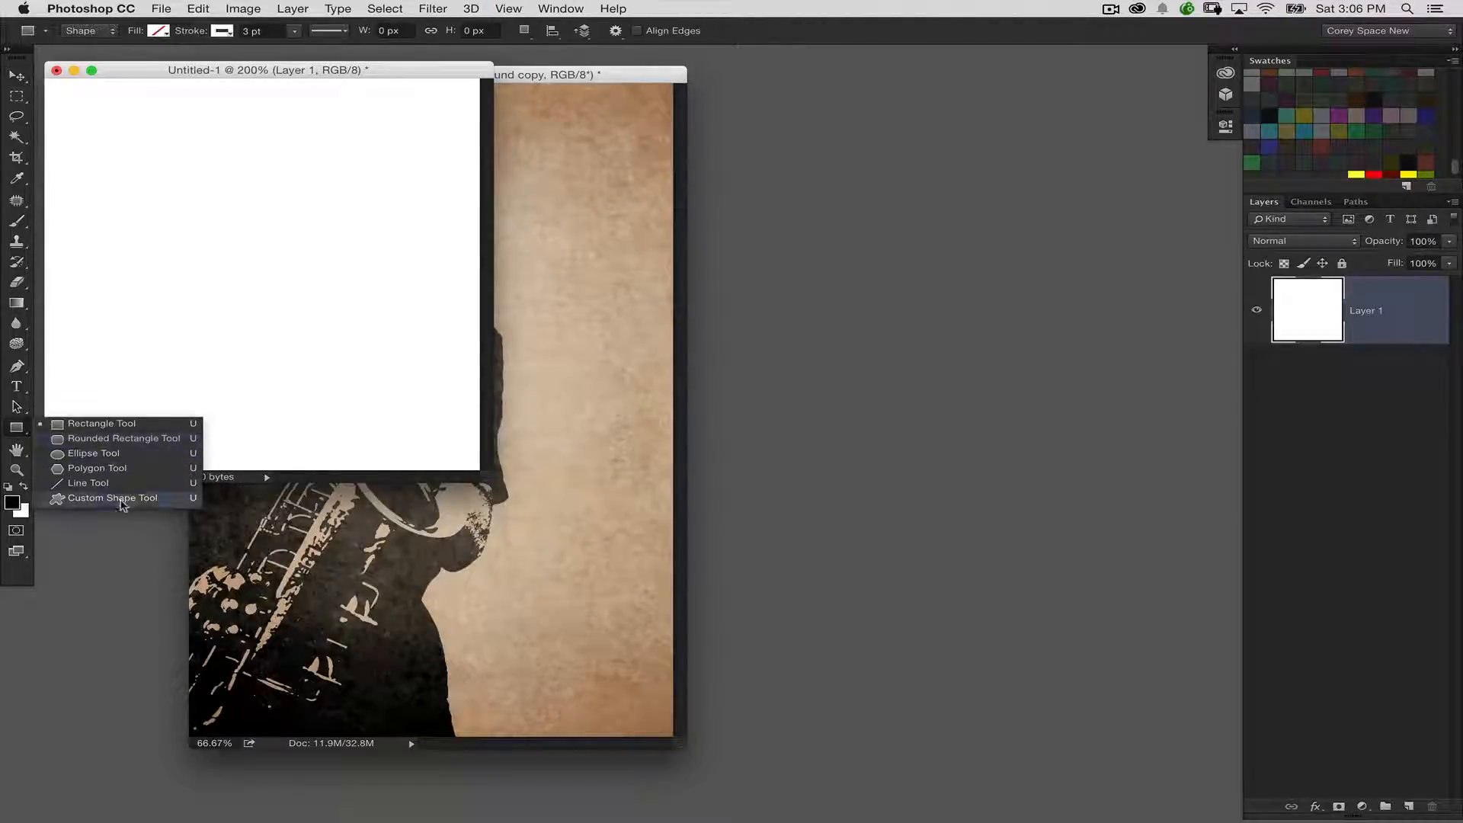
pyautogui.click(121, 505)
pyautogui.click(693, 31)
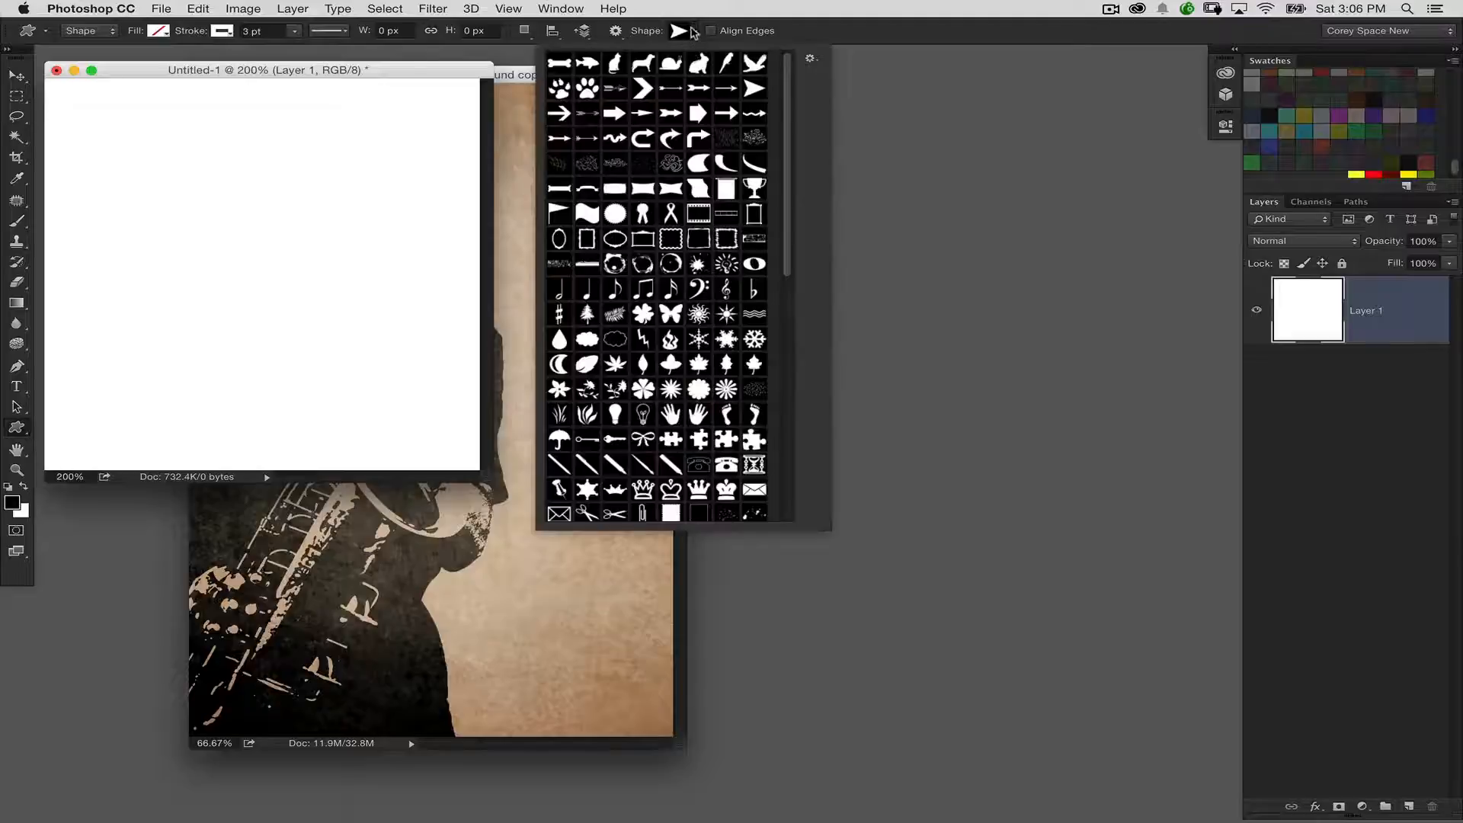
pyautogui.scroll(-5, 764, 189)
pyautogui.scroll(5, 792, 153)
pyautogui.click(811, 60)
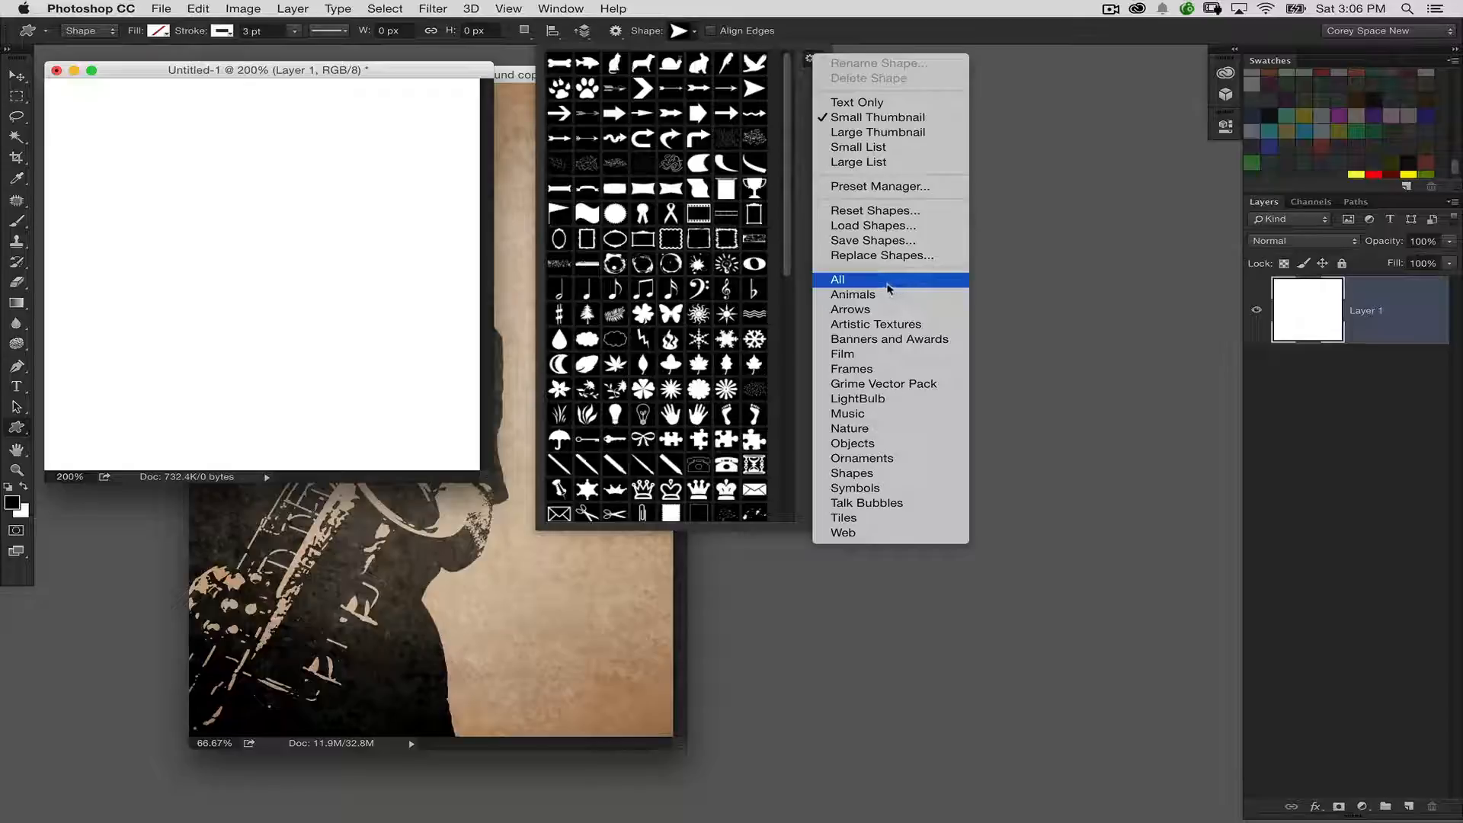
pyautogui.click(788, 225)
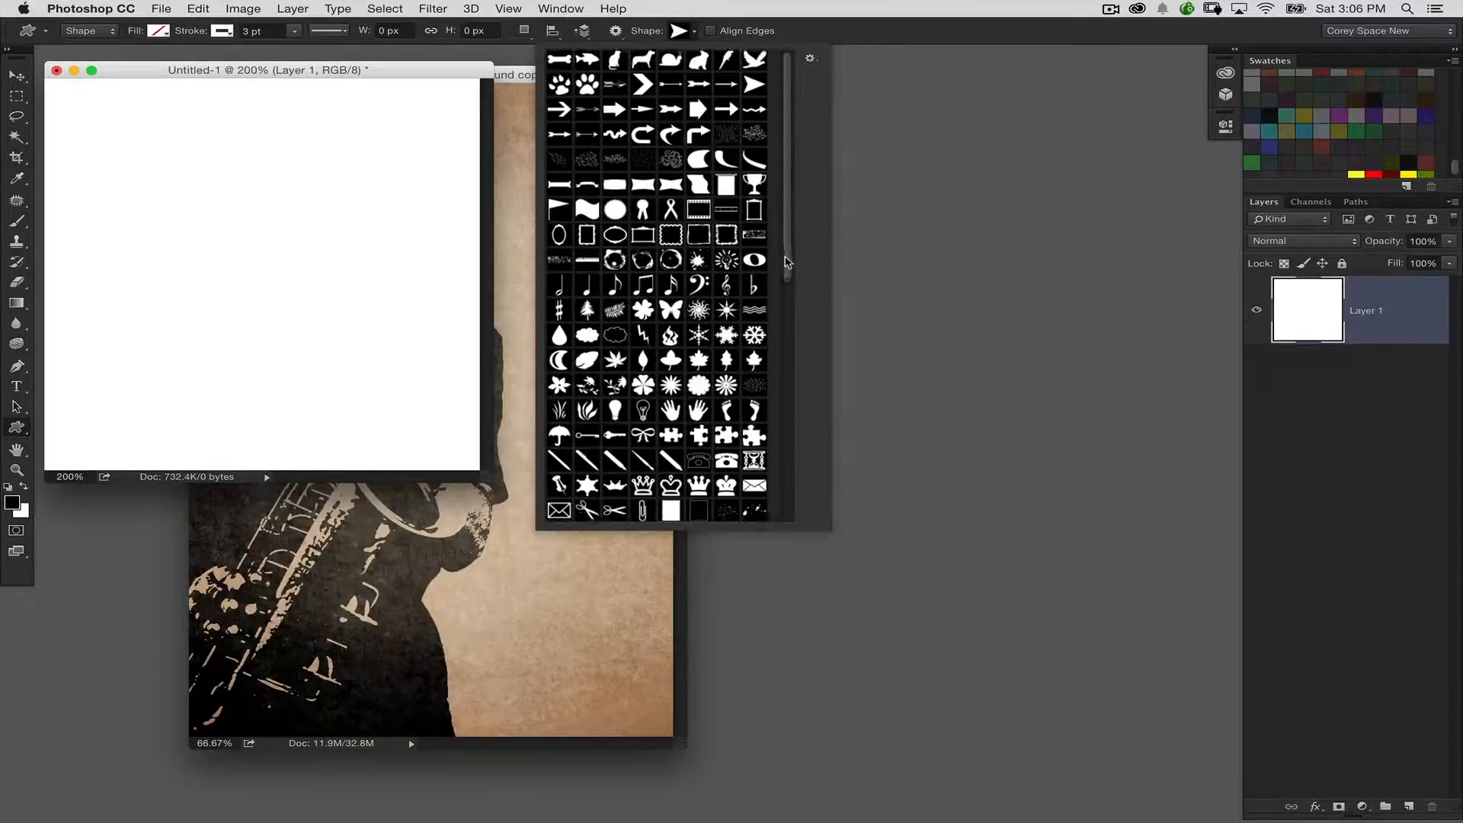
pyautogui.scroll(-5, 787, 261)
pyautogui.scroll(5, 788, 261)
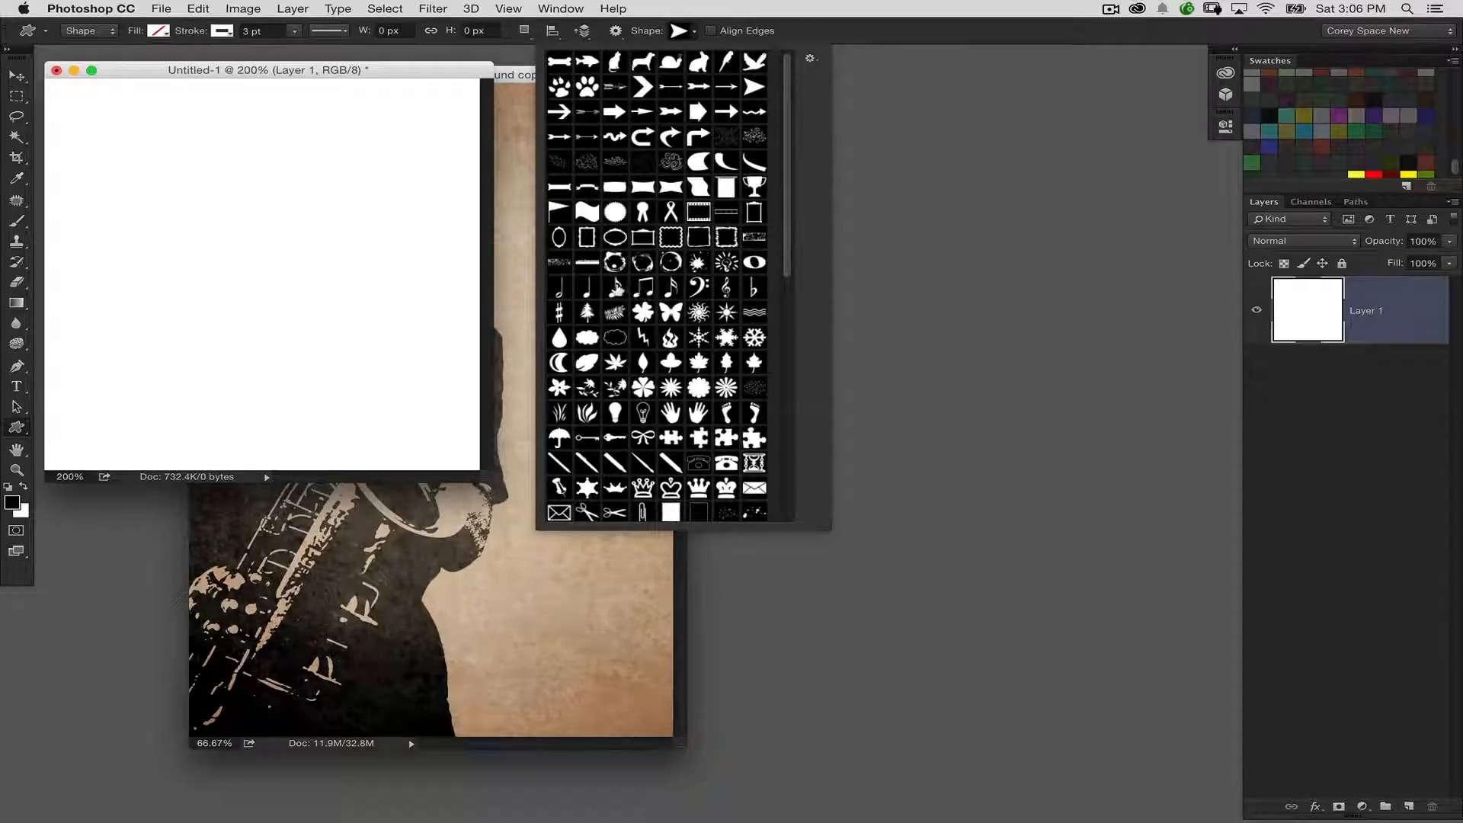
pyautogui.click(615, 287)
pyautogui.click(245, 154)
pyautogui.click(804, 482)
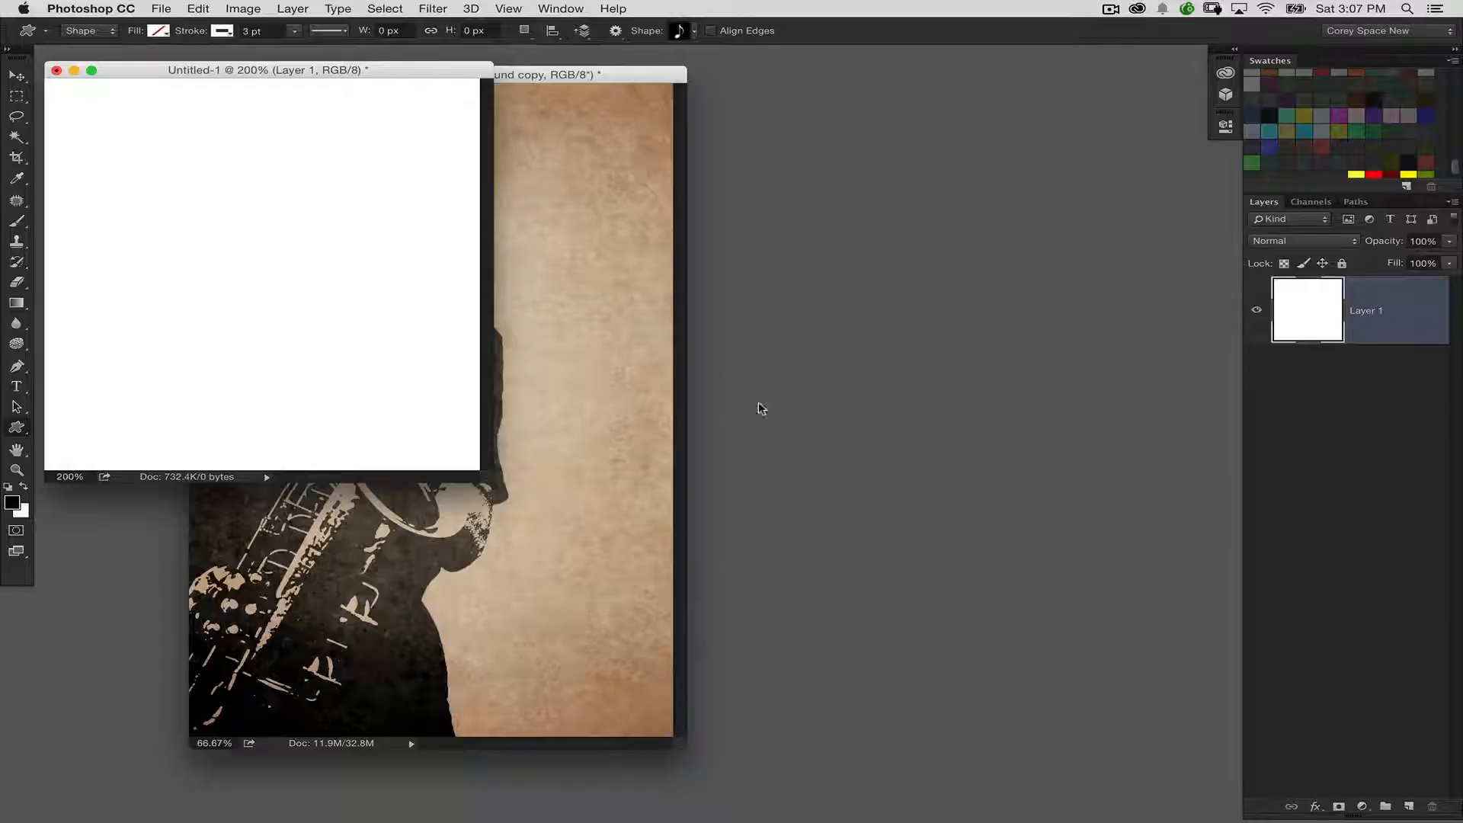
# Draw the eighth note about 208 px wide and 380 px tall, with a solid black fill and no stroke
pyautogui.moveTo(172, 142); pyautogui.dragTo(385, 434)
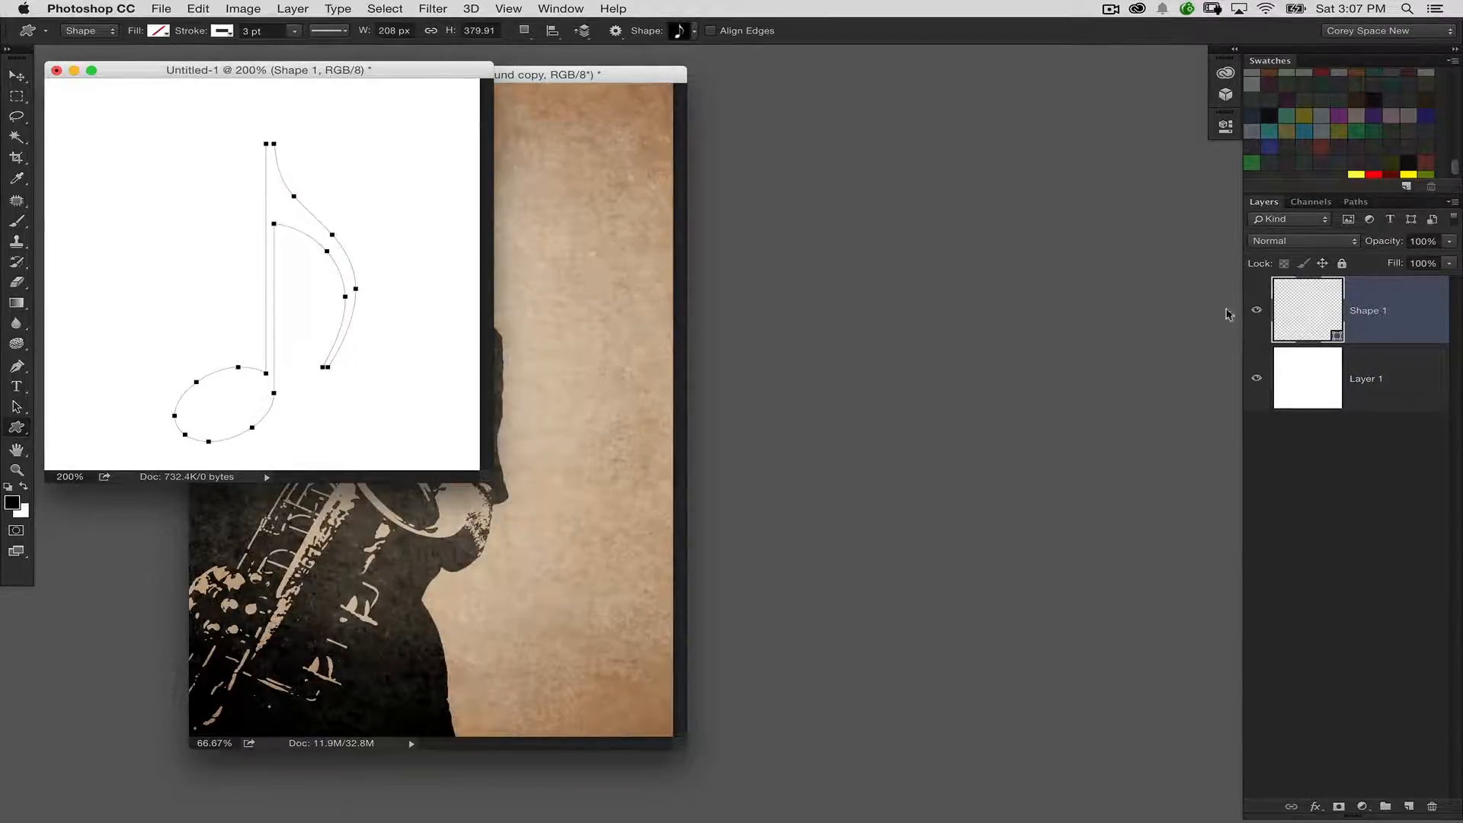
pyautogui.doubleClick(1300, 290)
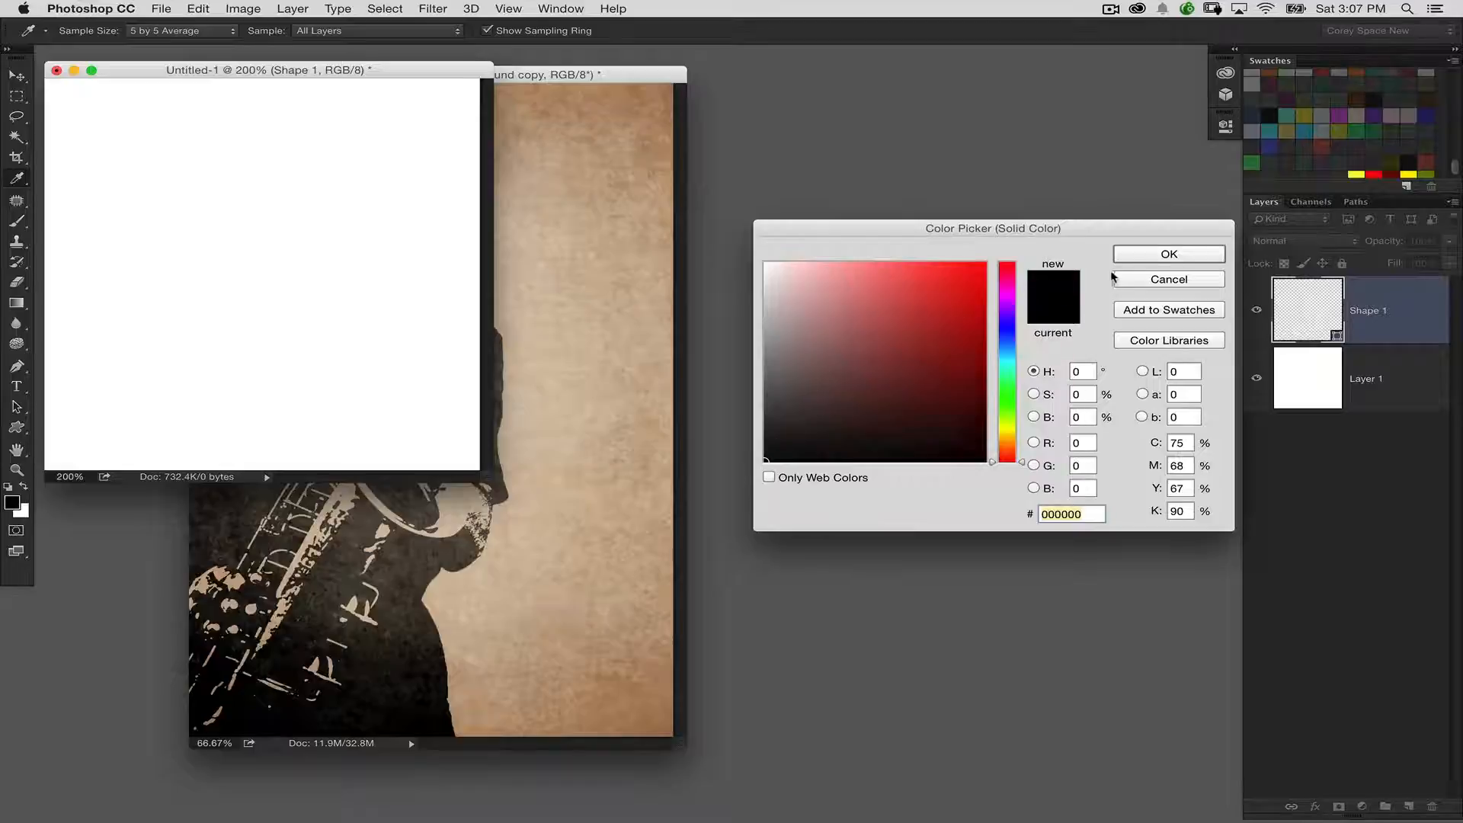
pyautogui.click(1132, 261)
pyautogui.click(166, 33)
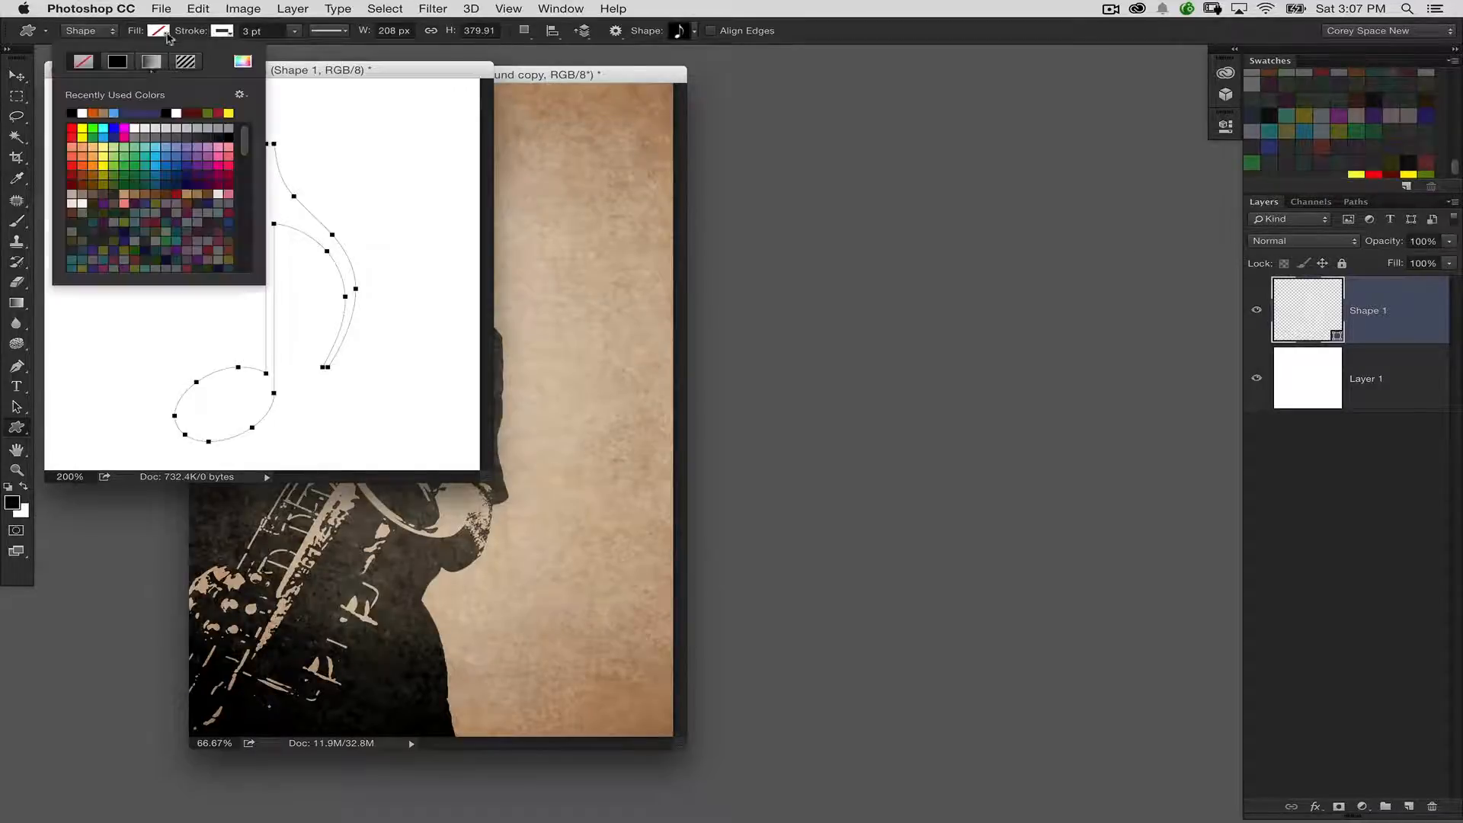
pyautogui.click(117, 61)
pyautogui.click(223, 32)
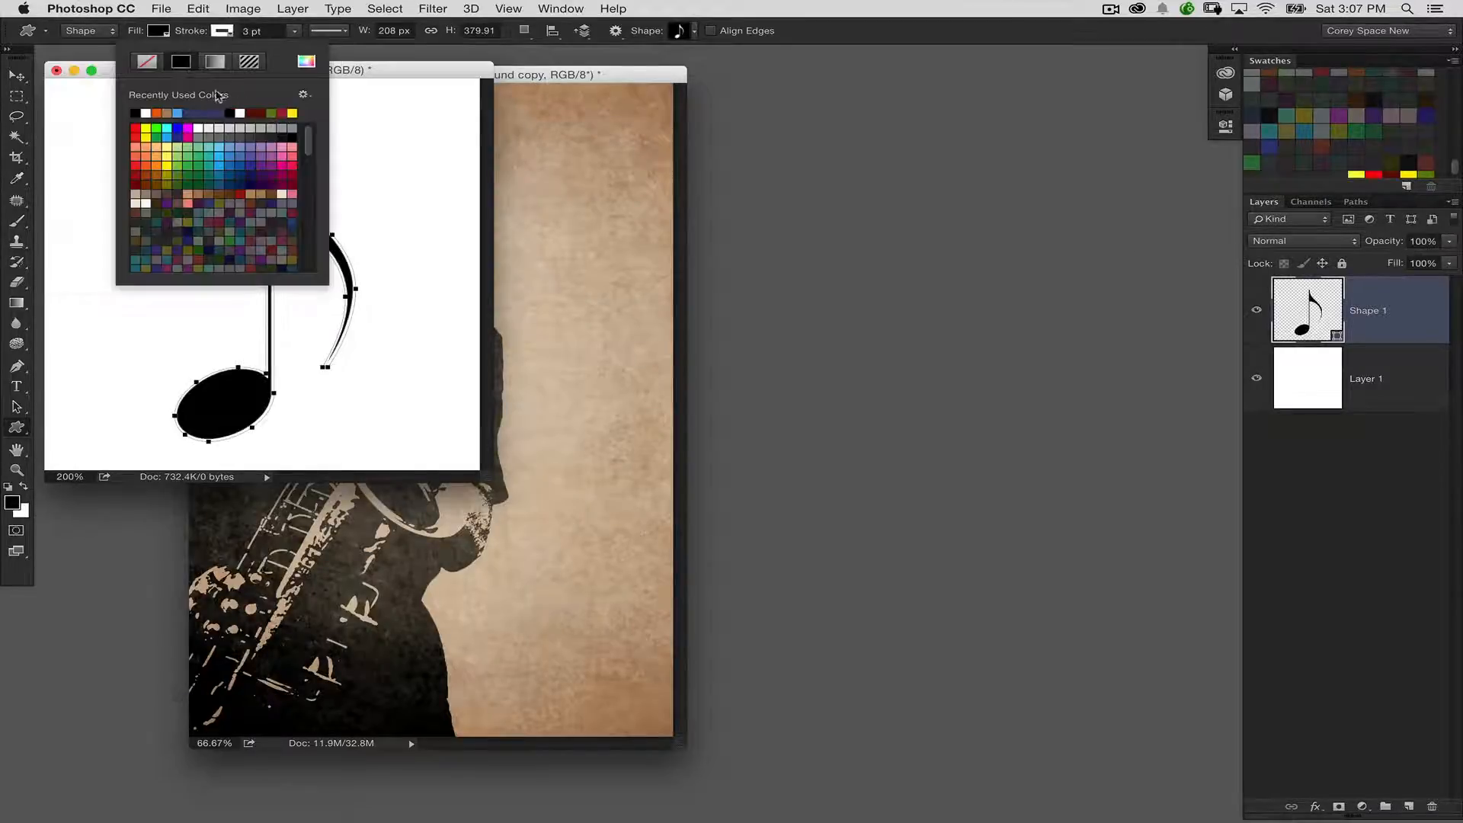
pyautogui.click(148, 61)
pyautogui.click(385, 71)
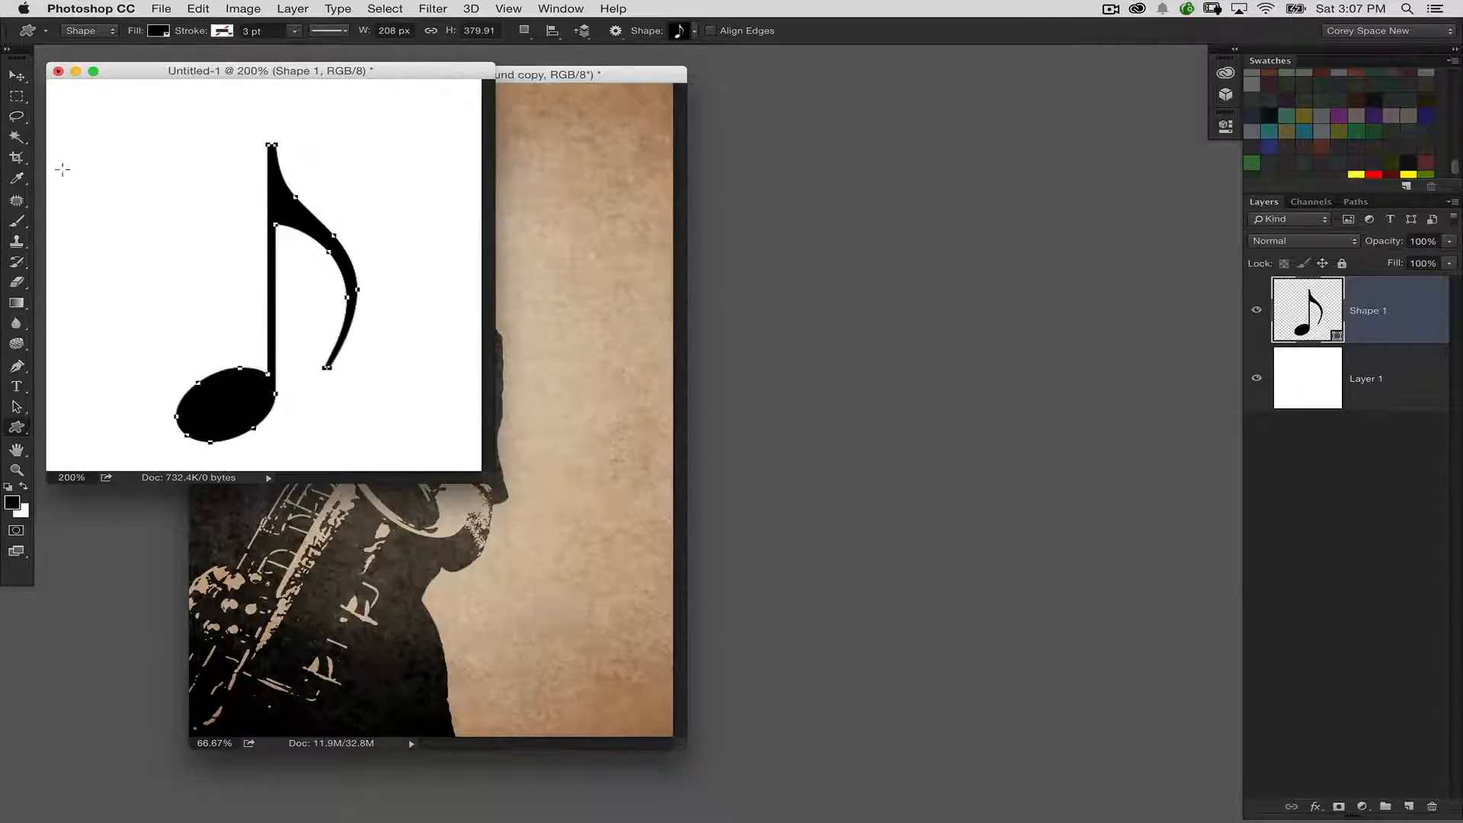
# Move the note shape slightly upward on the white canvas and deselect its path
pyautogui.click(16, 406)
pyautogui.moveTo(236, 381); pyautogui.dragTo(233, 359)
pyautogui.click(424, 235)
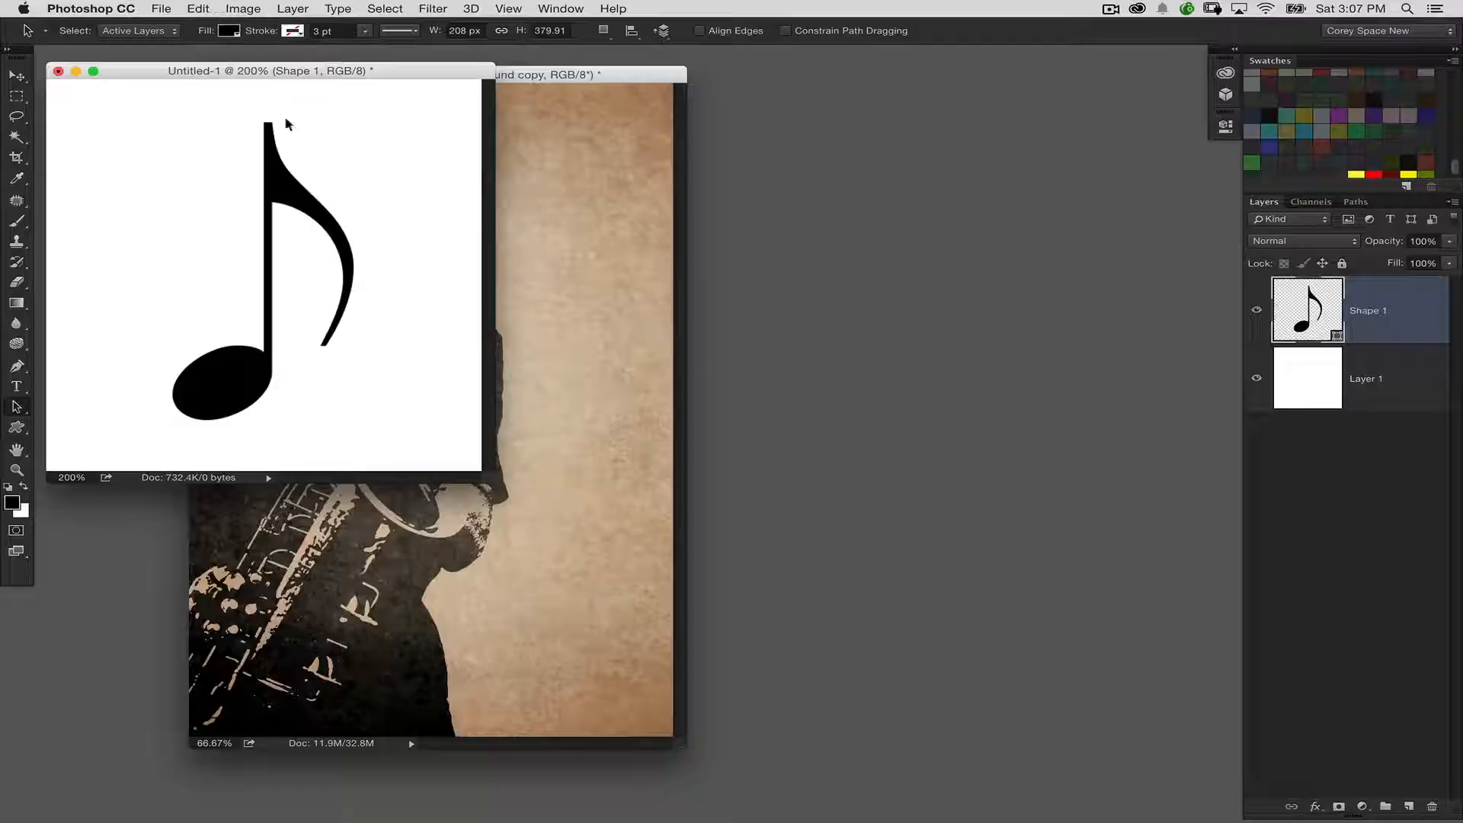
# Define the note as a brush preset named Music Note and minimize its document
pyautogui.click(191, 9)
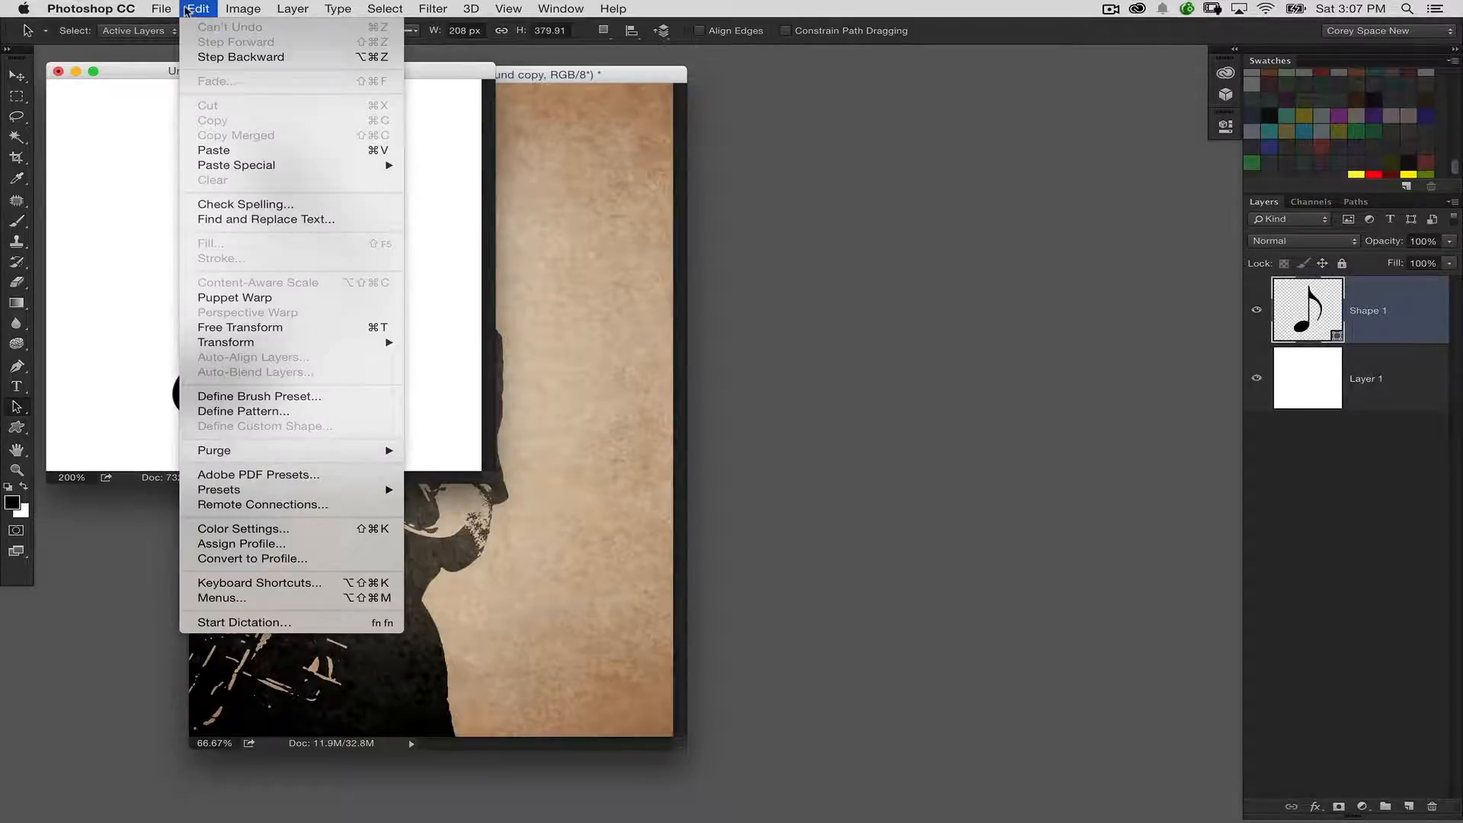
pyautogui.click(259, 396)
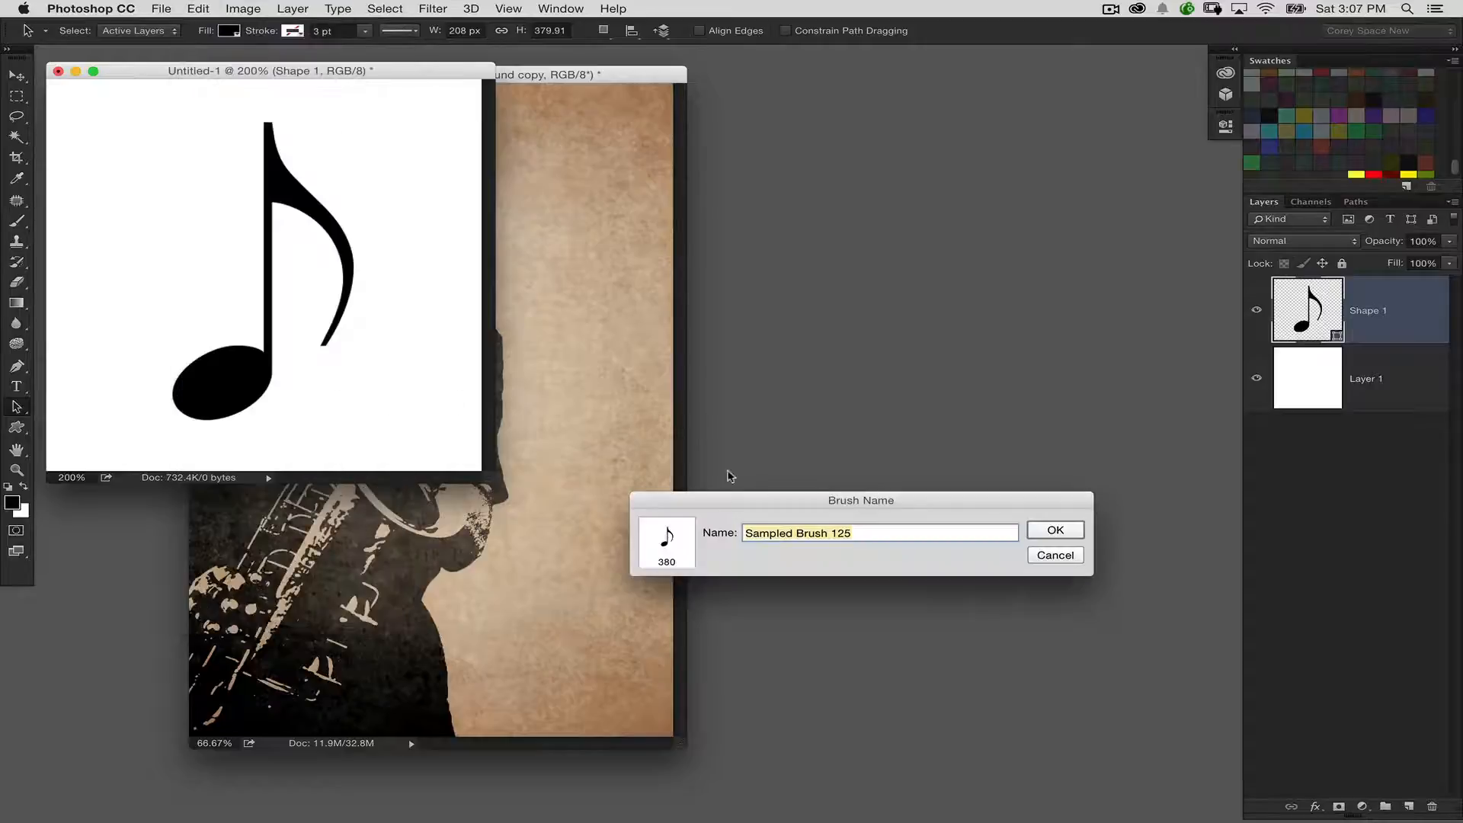
pyautogui.write('Music Naote')
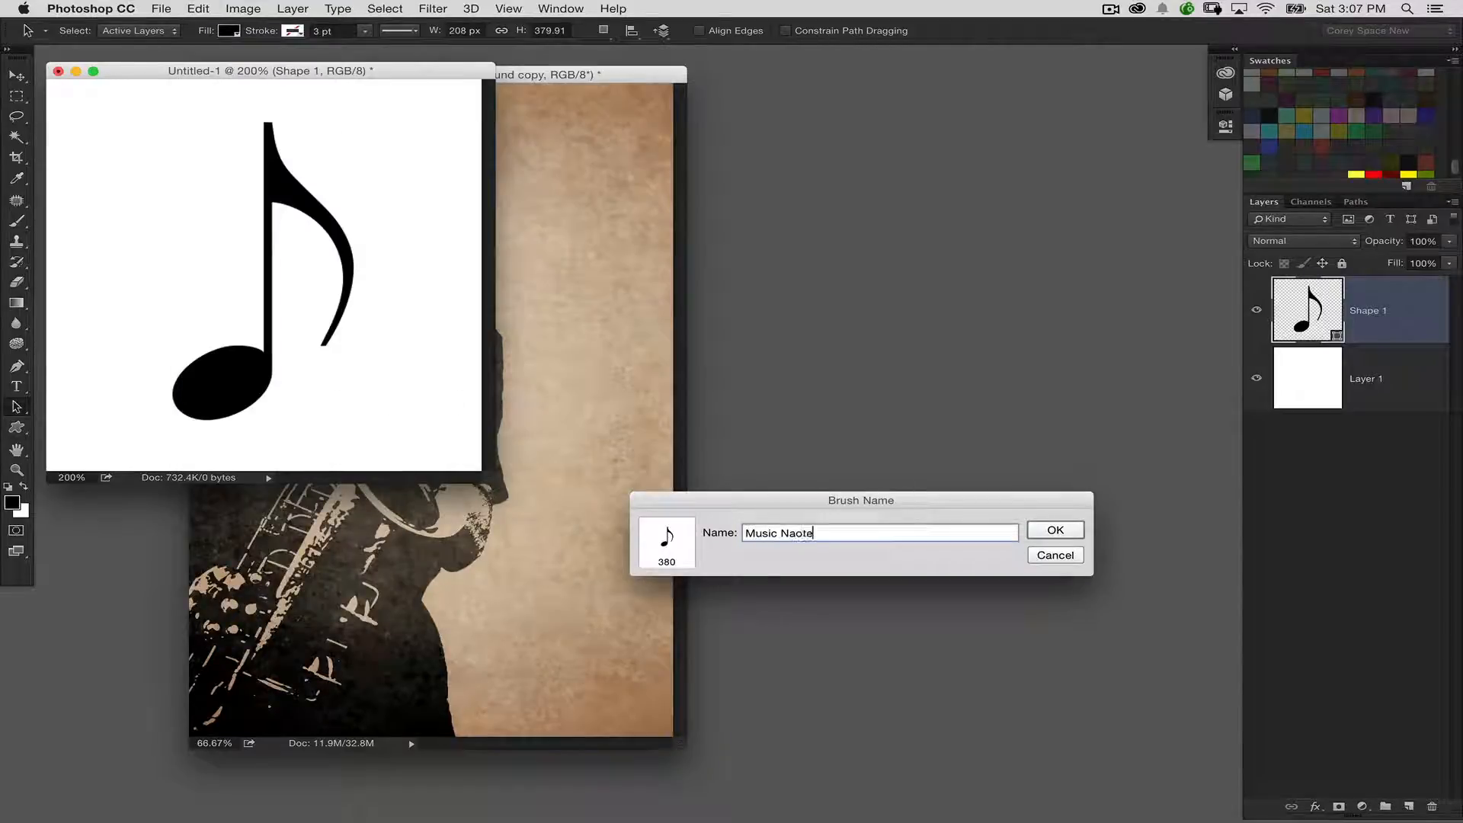
pyautogui.press('BackSpace')
pyautogui.press('BackSpace')
pyautogui.click(1042, 533)
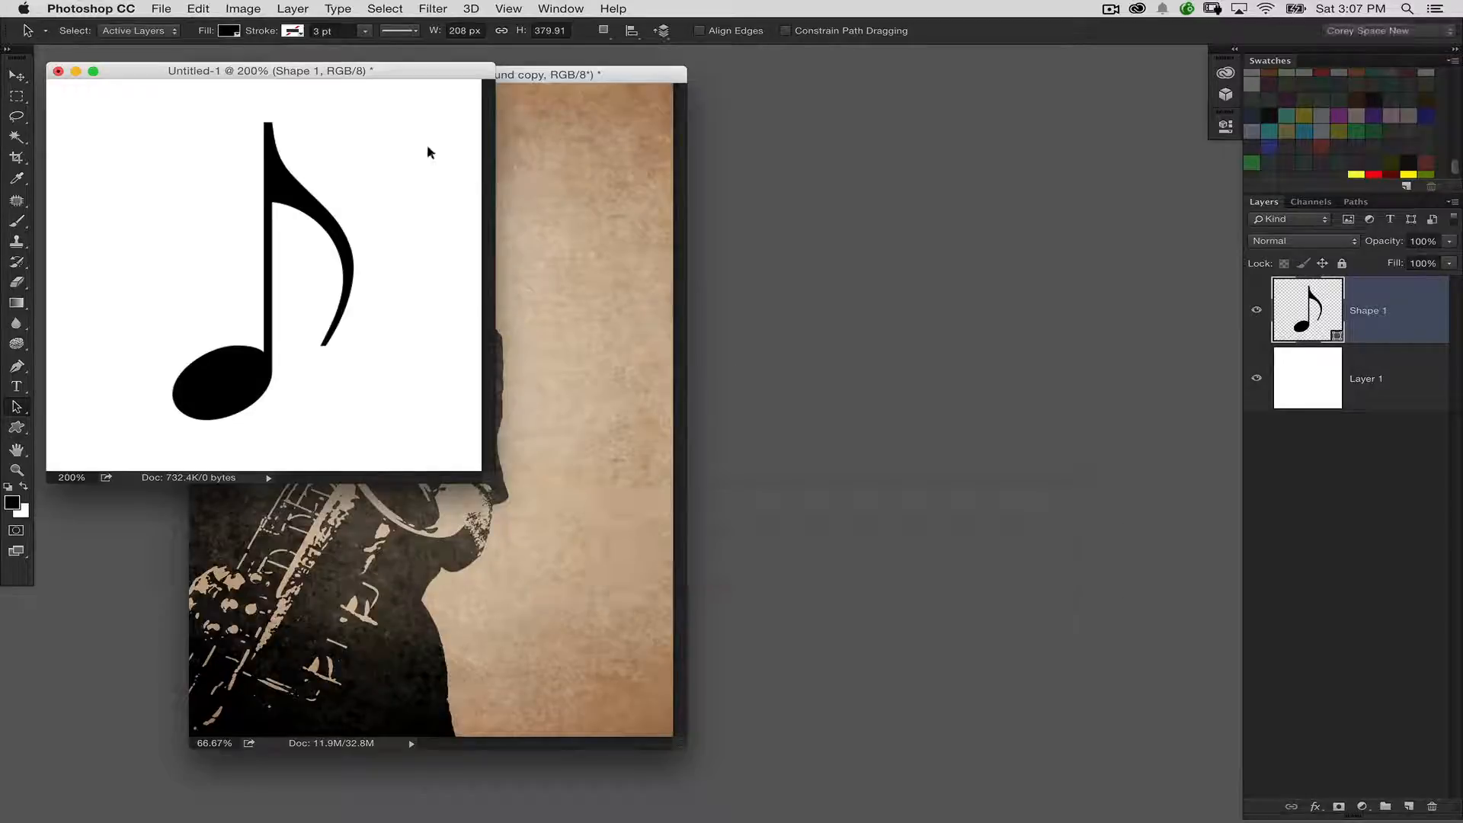
pyautogui.click(75, 71)
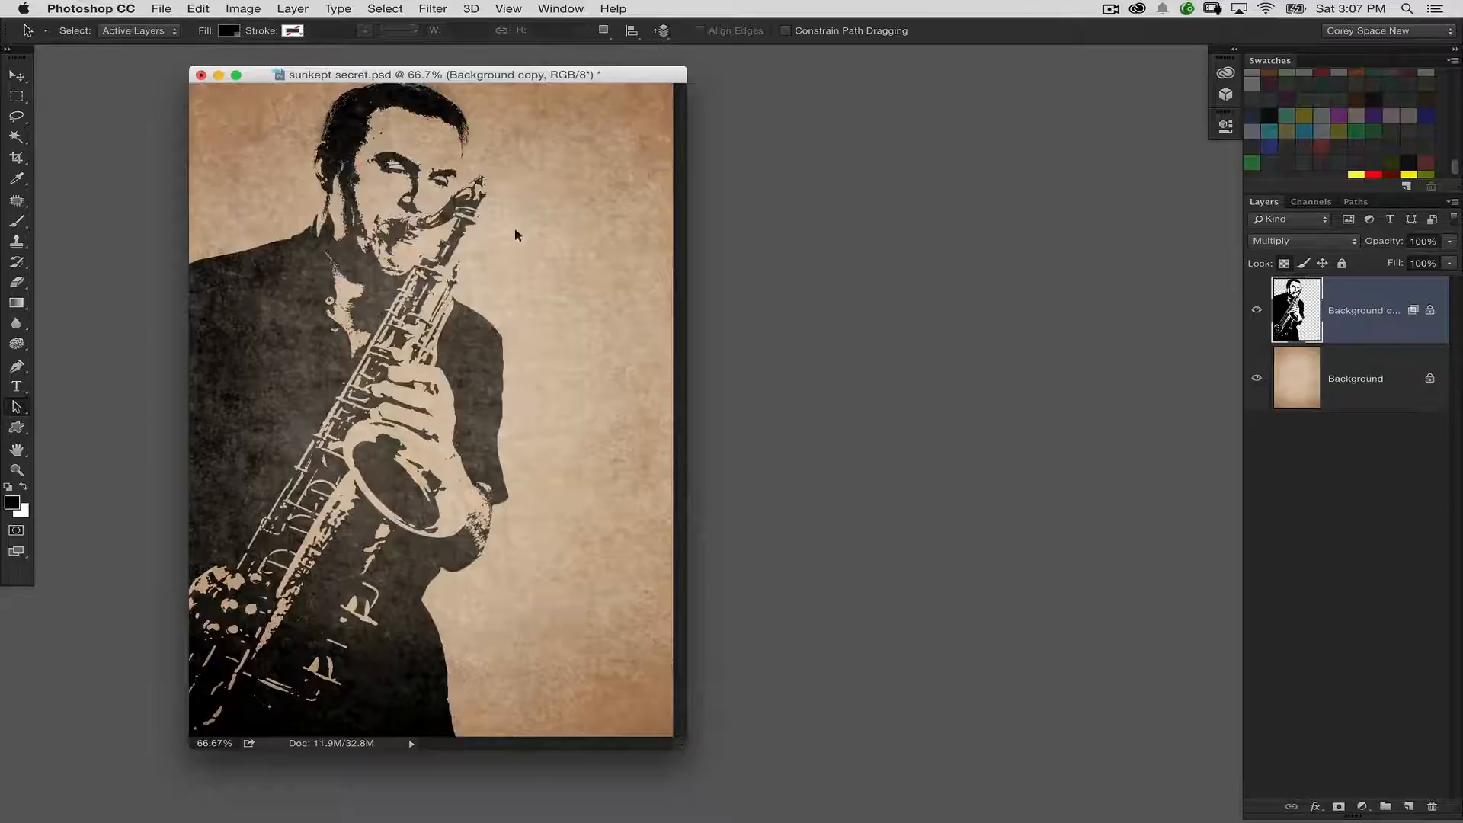
# Switch to the Brush tool, test the note tip on the artwork and undo it, and display the brush settings floating beside the document
pyautogui.click(17, 220)
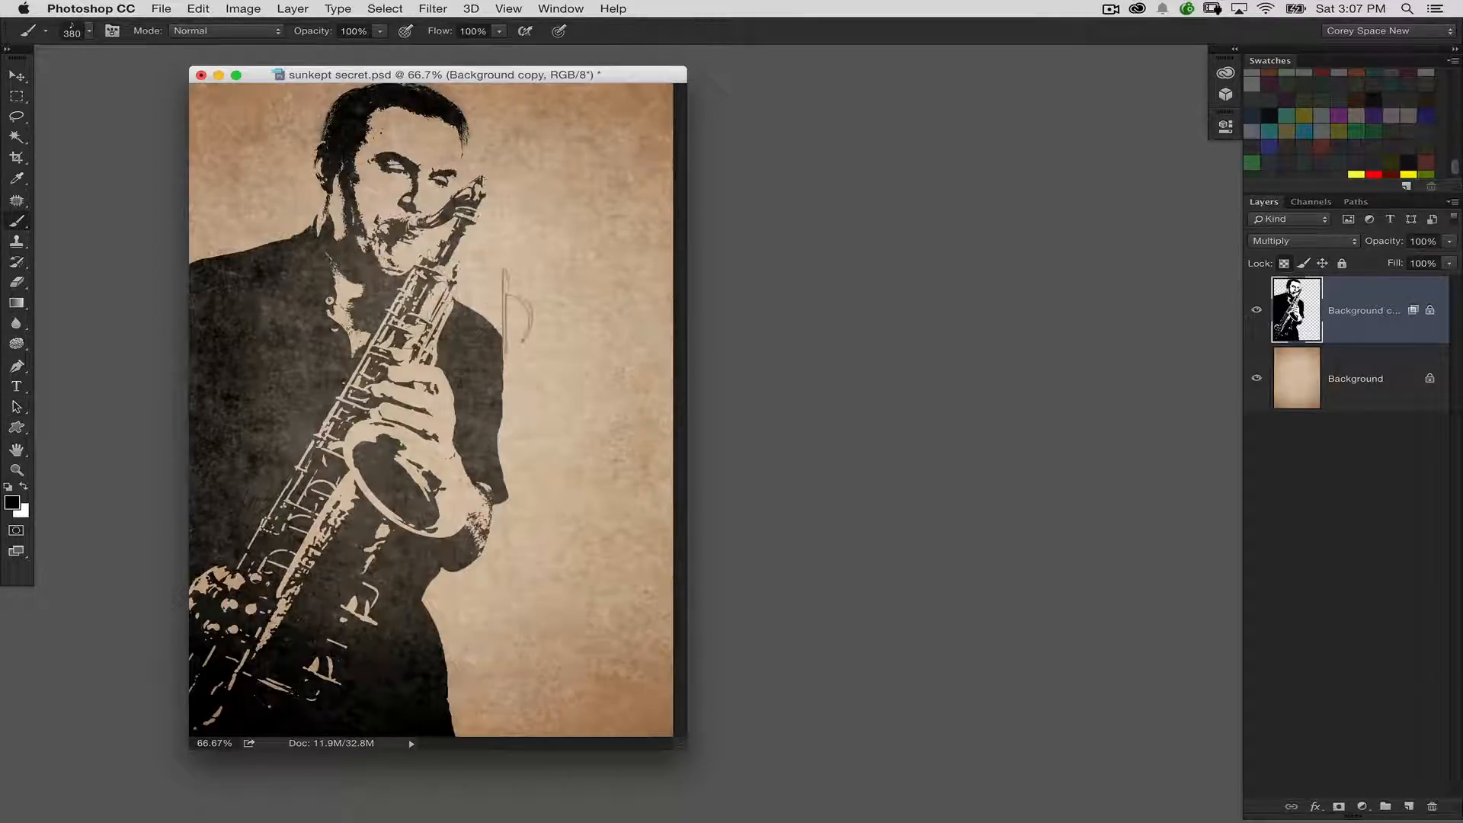
pyautogui.click(441, 446)
pyautogui.press('super+z')
pyautogui.click(112, 31)
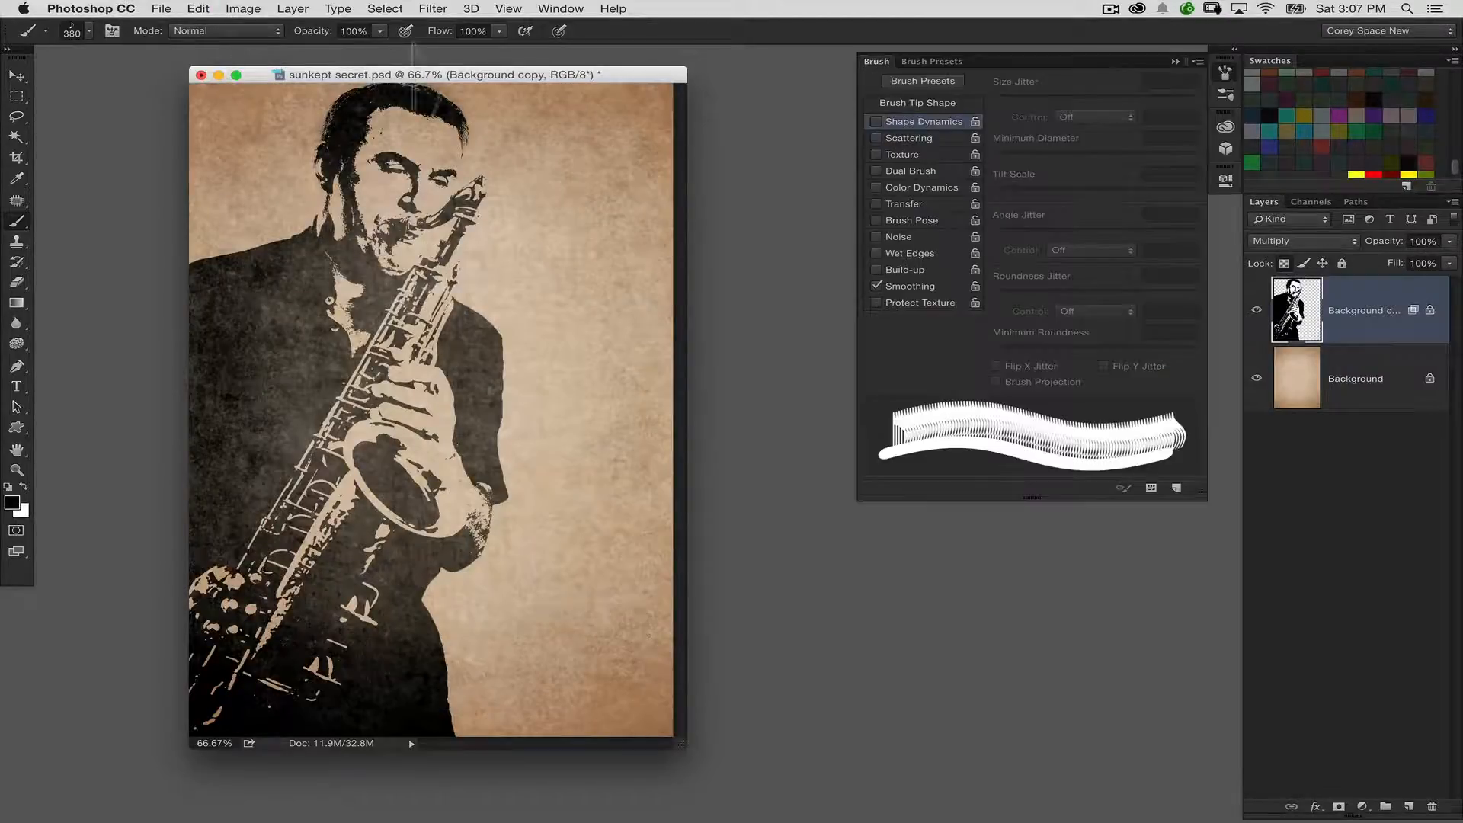
pyautogui.moveTo(876, 61)
pyautogui.mouseDown()
pyautogui.moveTo(667, 165)
pyautogui.moveTo(845, 156)
pyautogui.mouseUp()
pyautogui.click(876, 59)
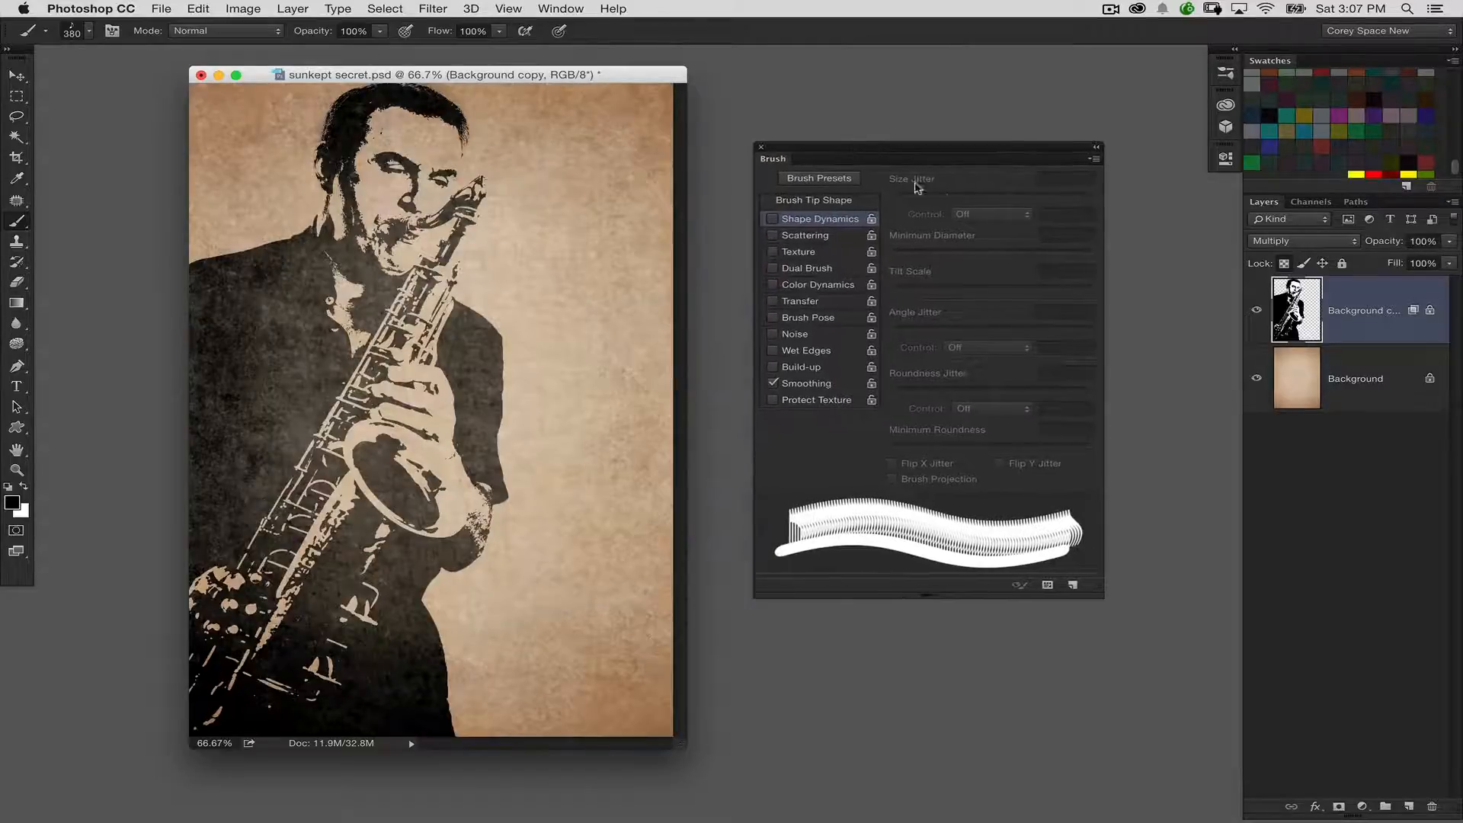
# Set the note brush's size jitter and angle jitter to 100% and its tip spacing to 151%
pyautogui.click(808, 221)
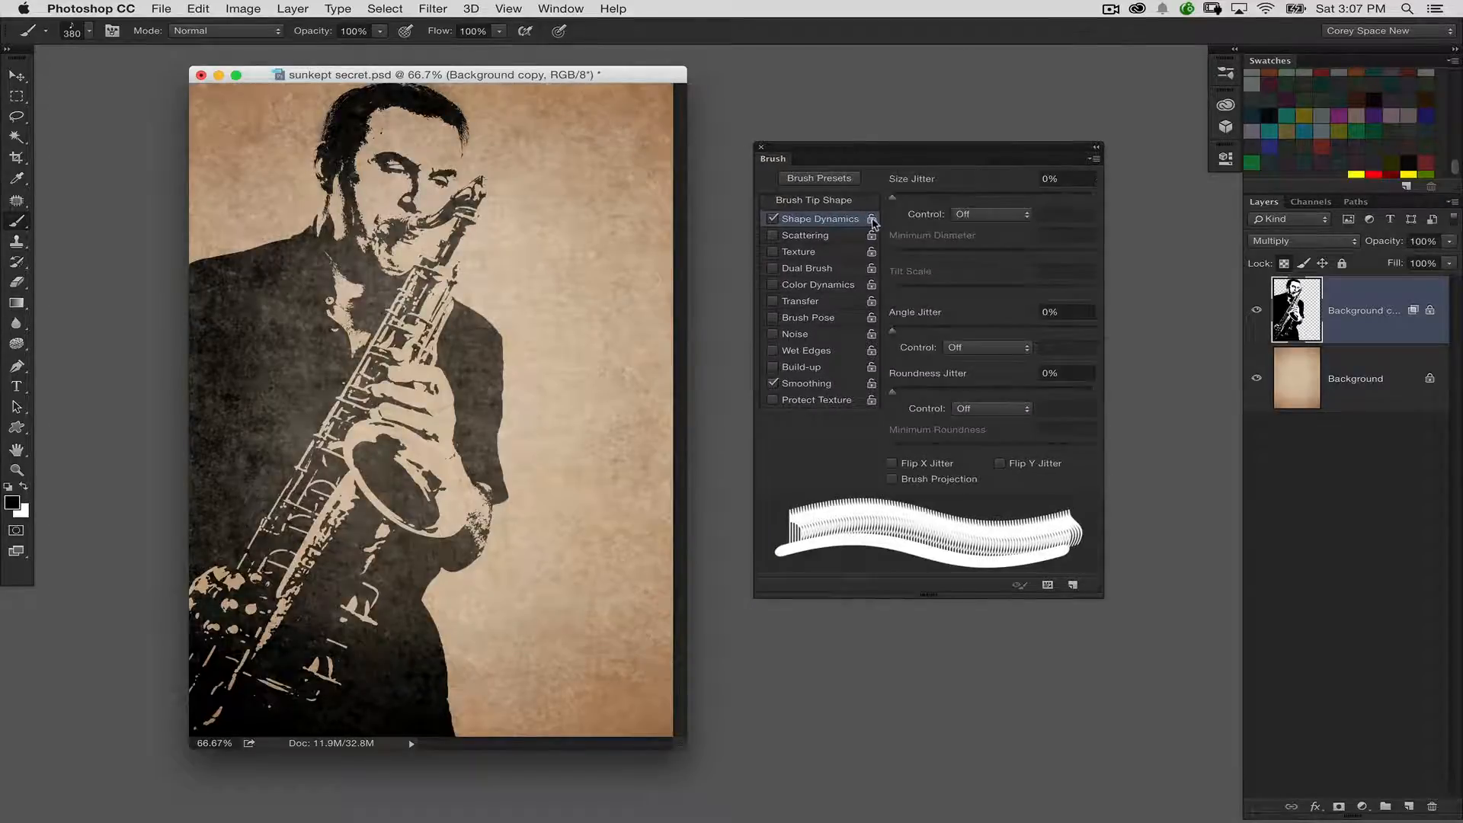
pyautogui.moveTo(906, 200); pyautogui.dragTo(1109, 202)
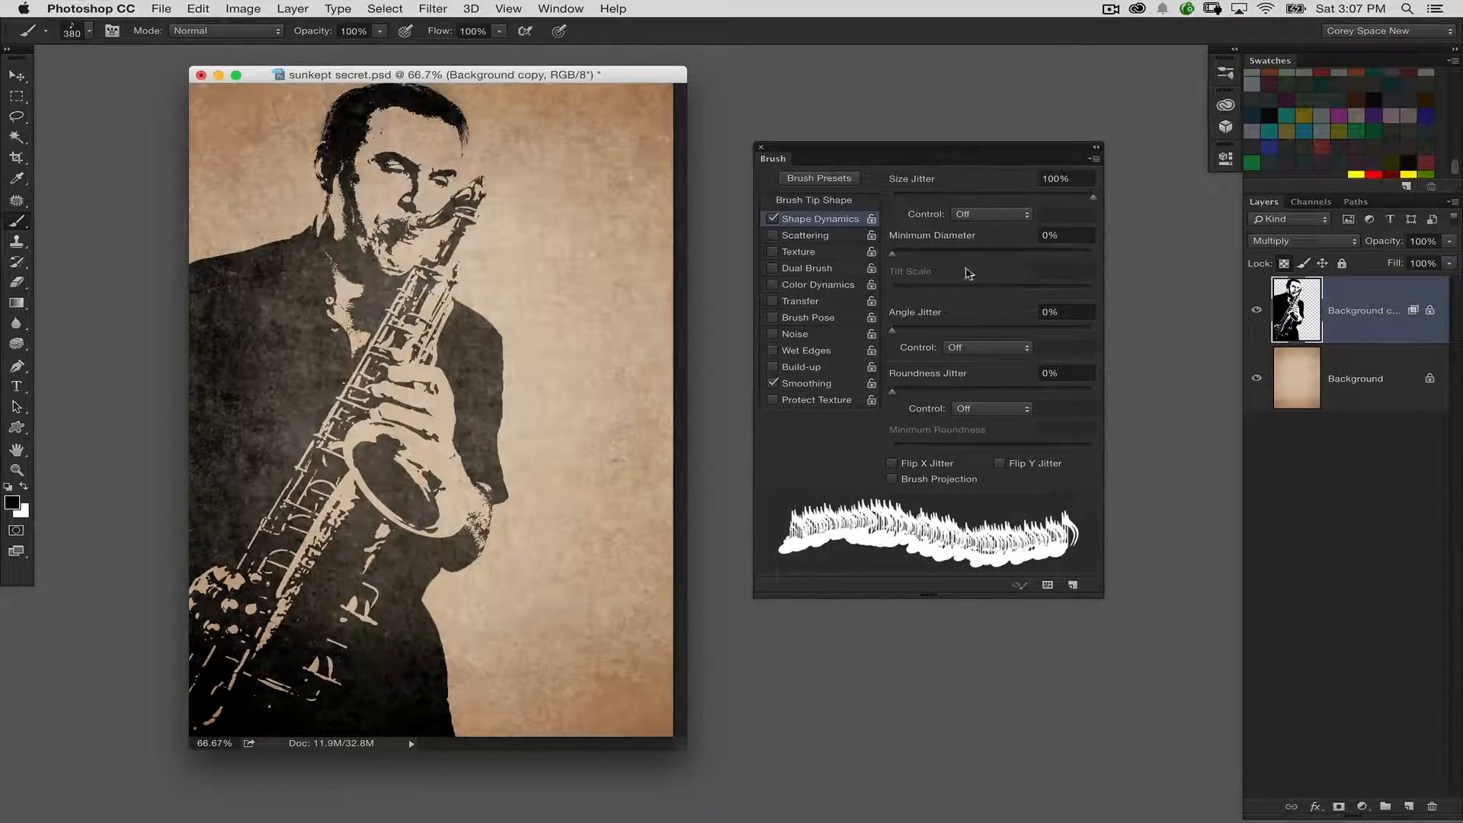
pyautogui.moveTo(893, 330); pyautogui.dragTo(1110, 331)
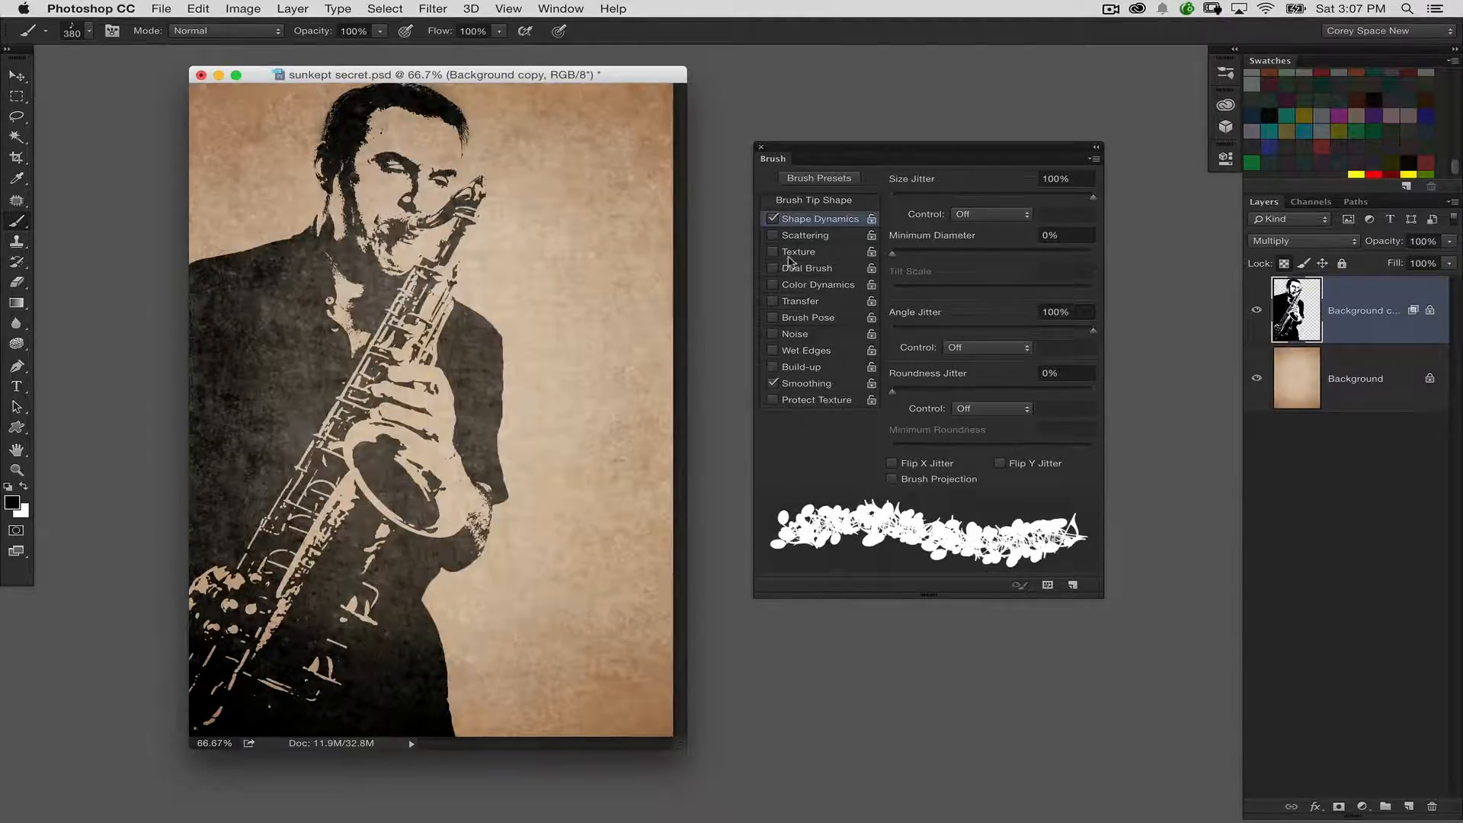
pyautogui.click(822, 203)
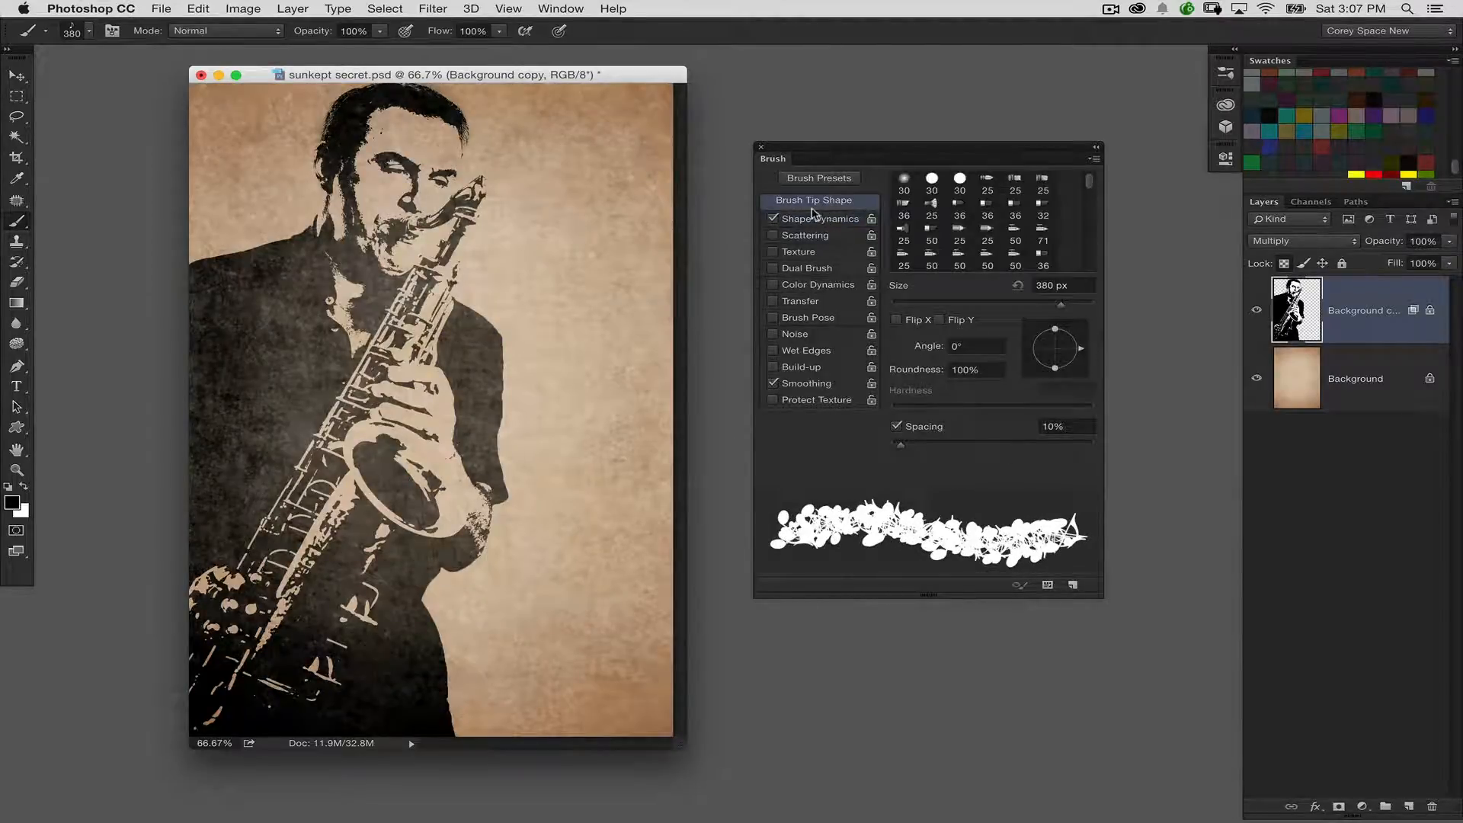
pyautogui.moveTo(907, 452); pyautogui.dragTo(1020, 452)
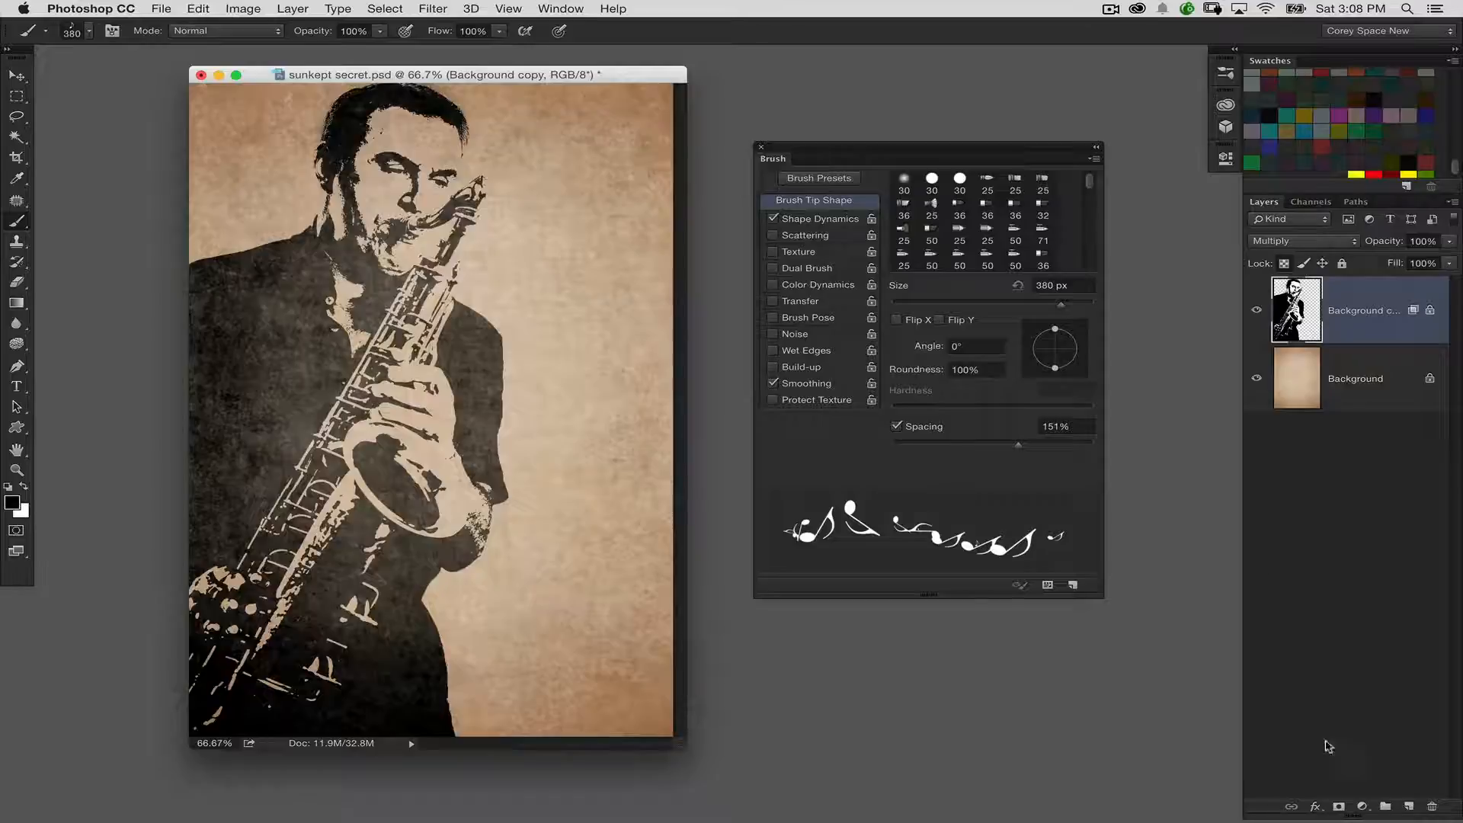
# Add a new layer above the saxophonist and try black note trails on it, undoing each one
pyautogui.click(1409, 806)
pyautogui.moveTo(602, 145); pyautogui.dragTo(506, 560)
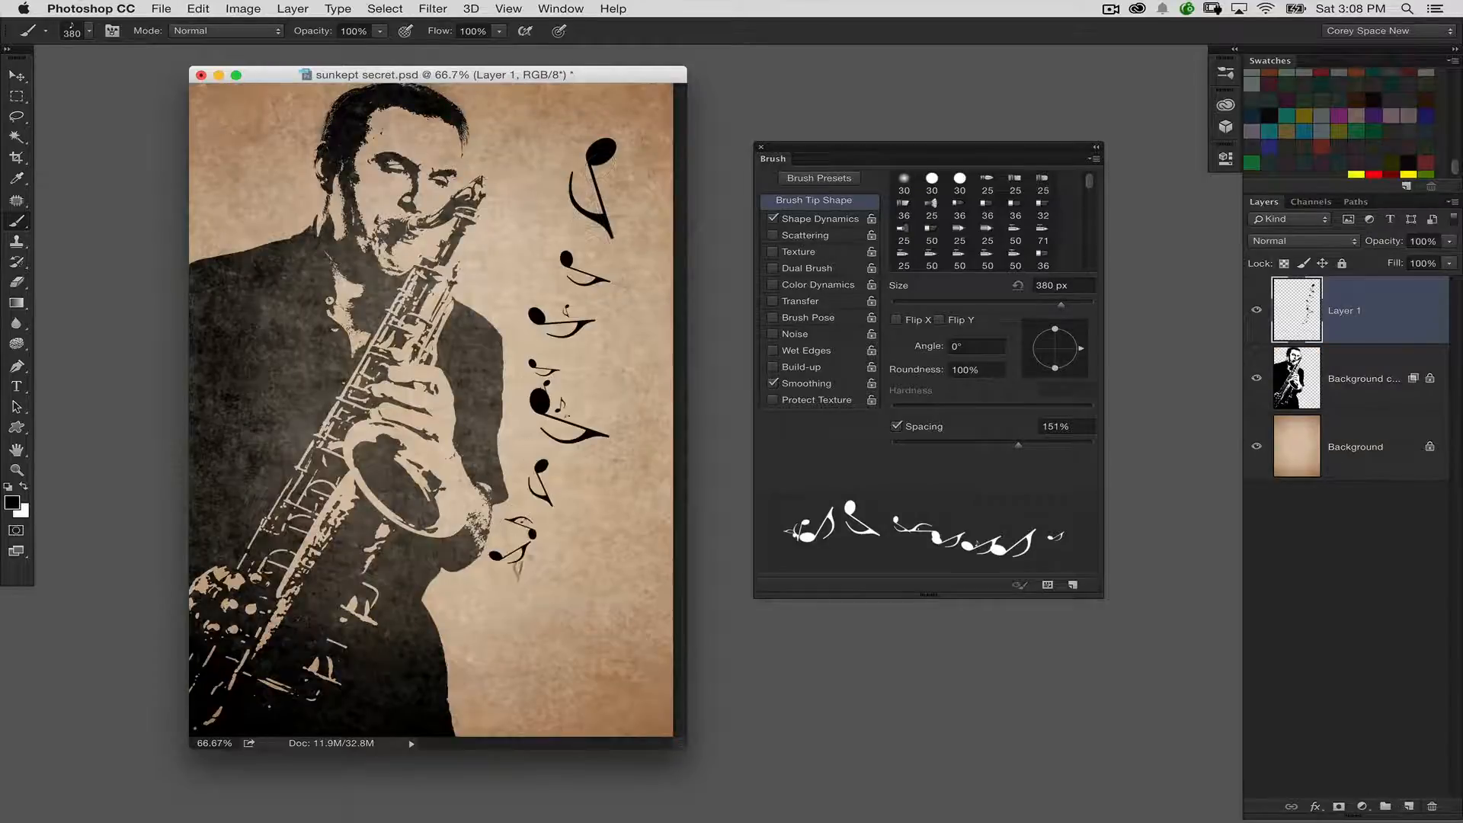
pyautogui.press('cmd+z')
pyautogui.moveTo(610, 164)
pyautogui.mouseDown()
pyautogui.moveTo(526, 427)
pyautogui.moveTo(518, 534)
pyautogui.mouseUp()
pyautogui.press('super+z')
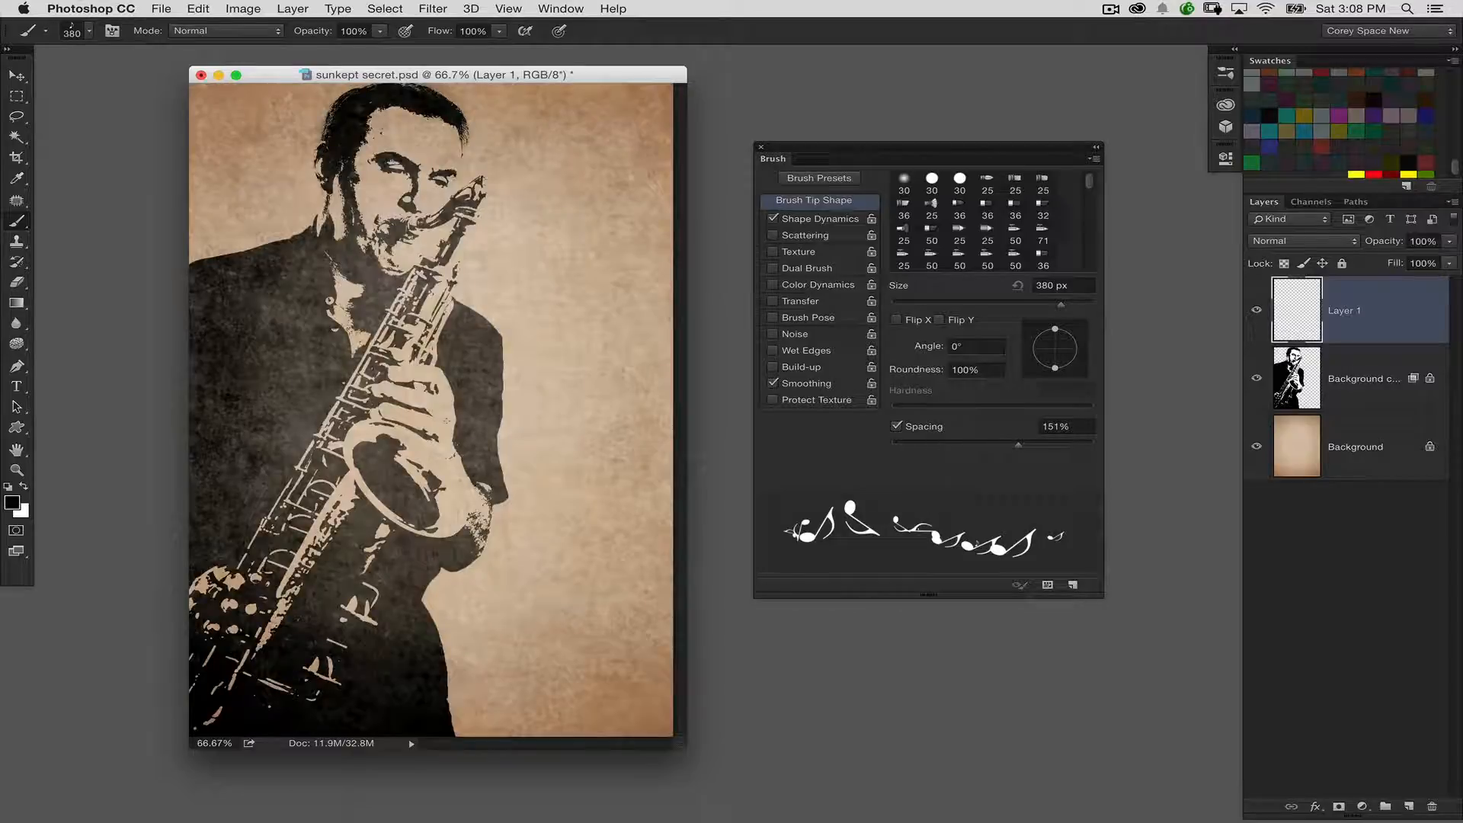
pyautogui.click(472, 388)
pyautogui.press('super+z')
# Unlock transparent pixels on the Background copy layer and try black note trails rising from the saxophone's bell, undoing each one
pyautogui.click(1344, 373)
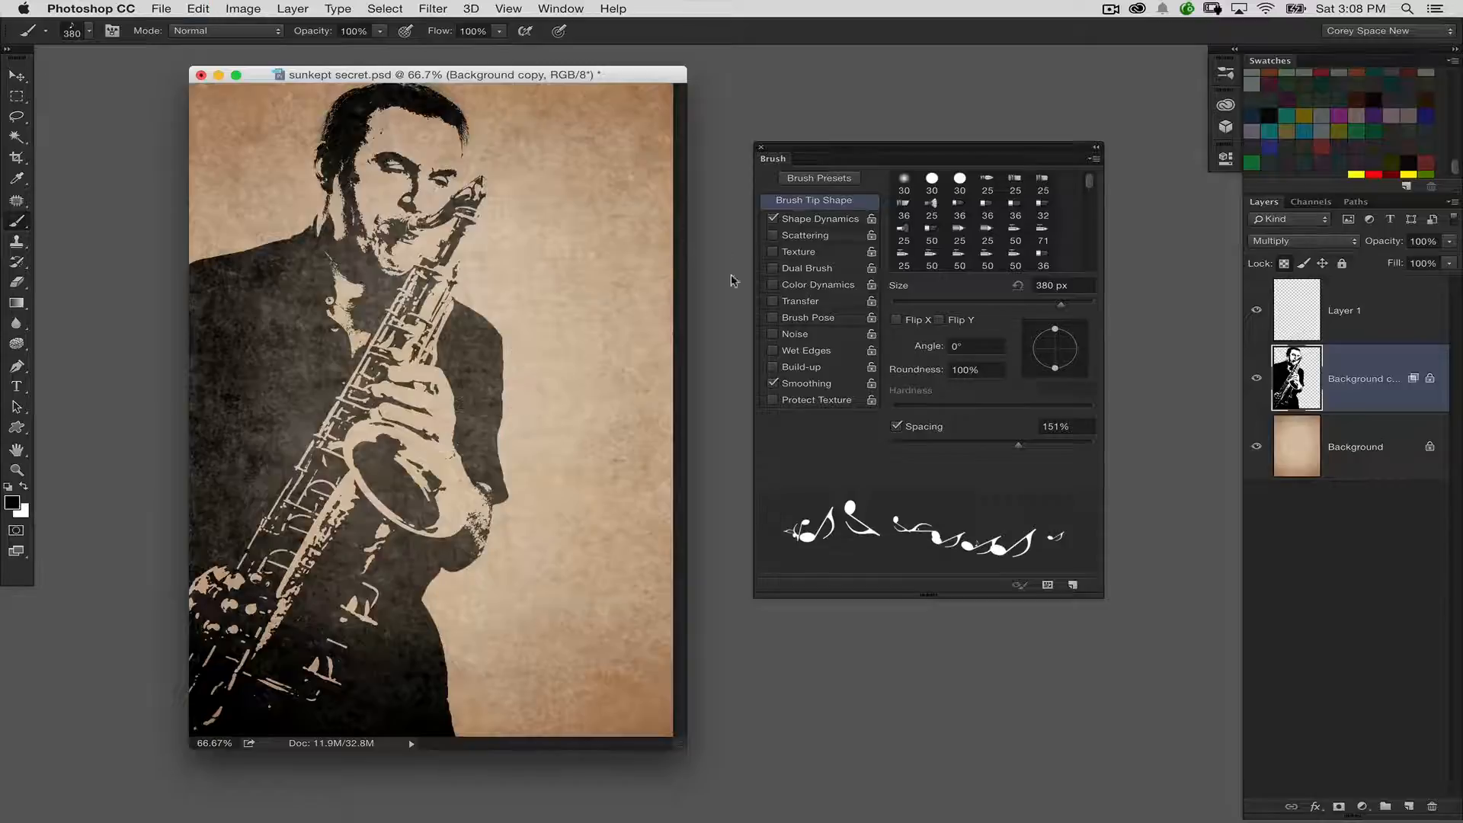
pyautogui.click(1286, 264)
pyautogui.moveTo(445, 461)
pyautogui.mouseDown()
pyautogui.moveTo(644, 244)
pyautogui.moveTo(682, 149)
pyautogui.mouseUp()
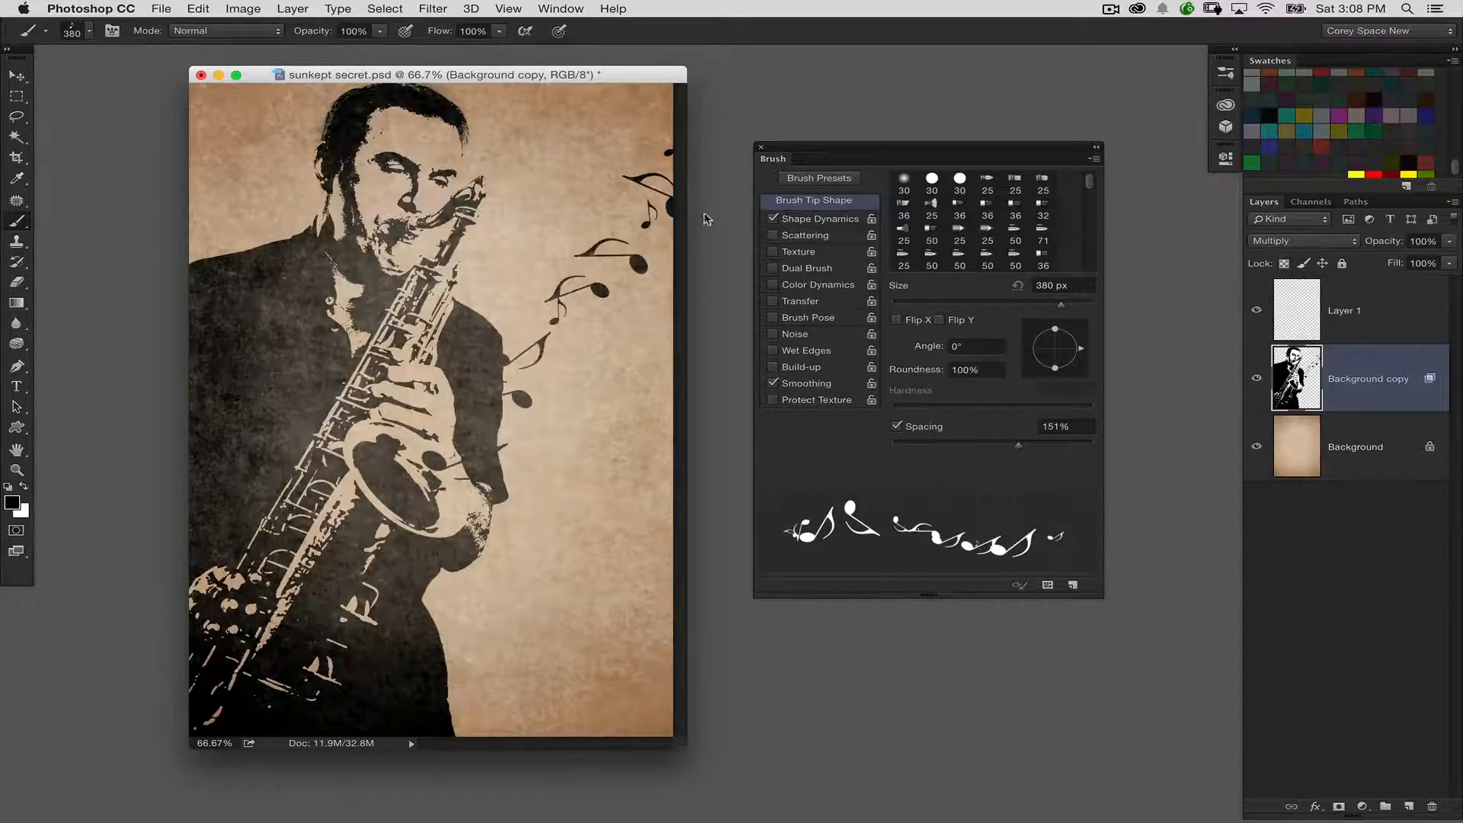
pyautogui.hotkey('ctrl', 'z')
pyautogui.moveTo(457, 503)
pyautogui.mouseDown()
pyautogui.moveTo(548, 293)
pyautogui.moveTo(683, 156)
pyautogui.mouseUp()
pyautogui.hotkey('ctrl', 'z')
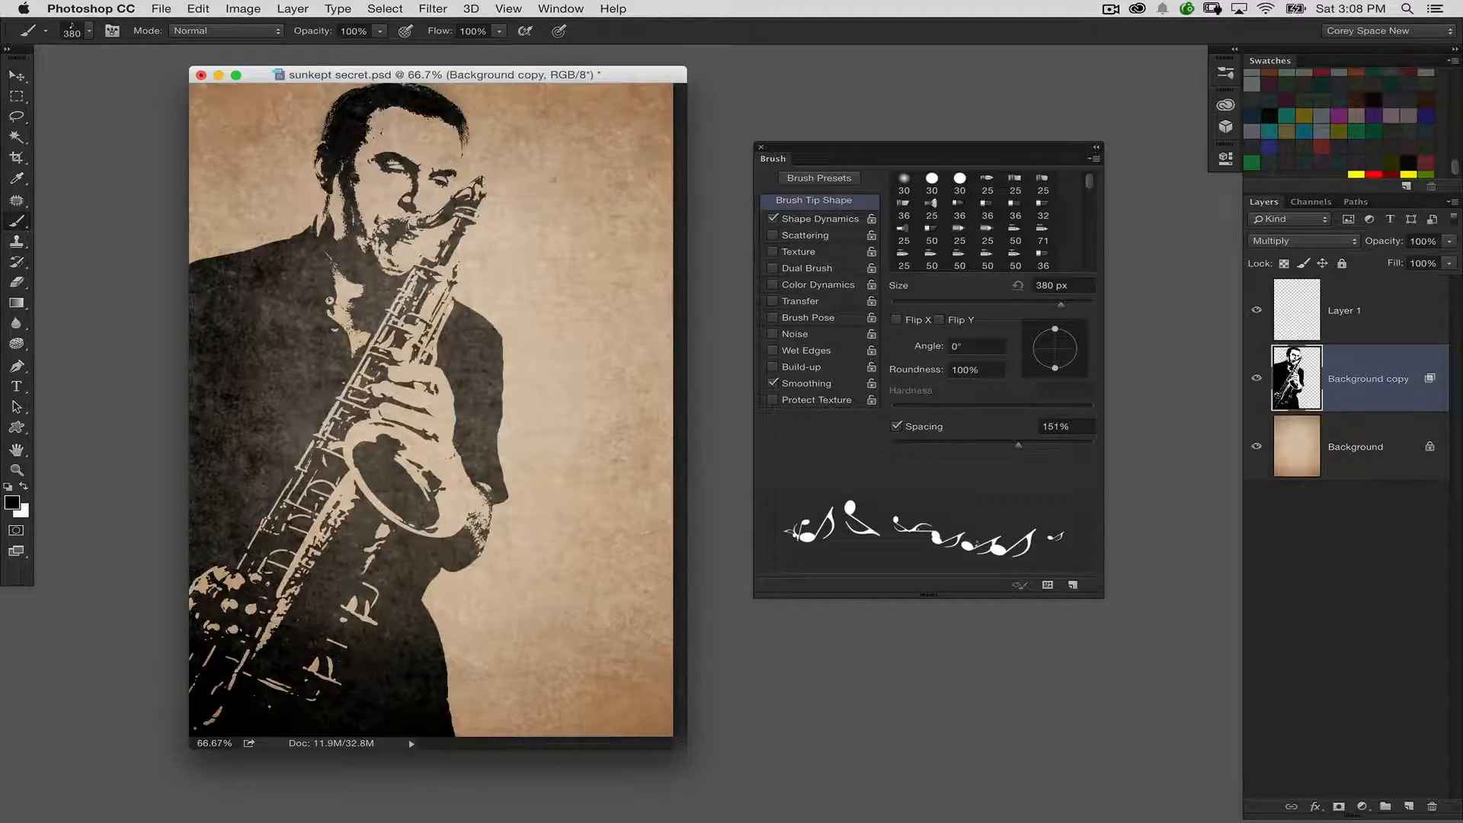
# Set the brush's blending mode to Difference and make white the foreground colour
pyautogui.click(231, 31)
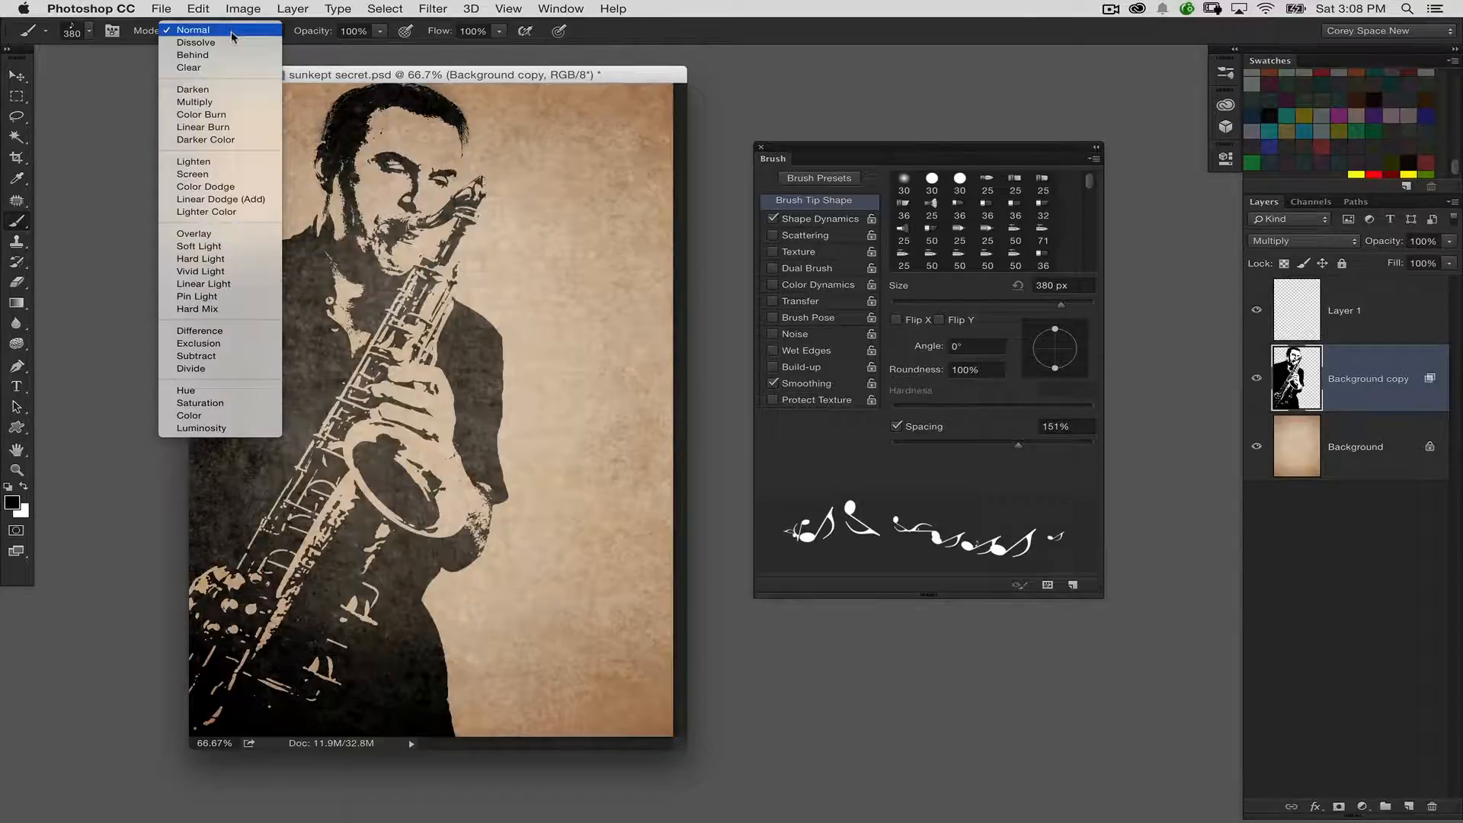
pyautogui.click(224, 331)
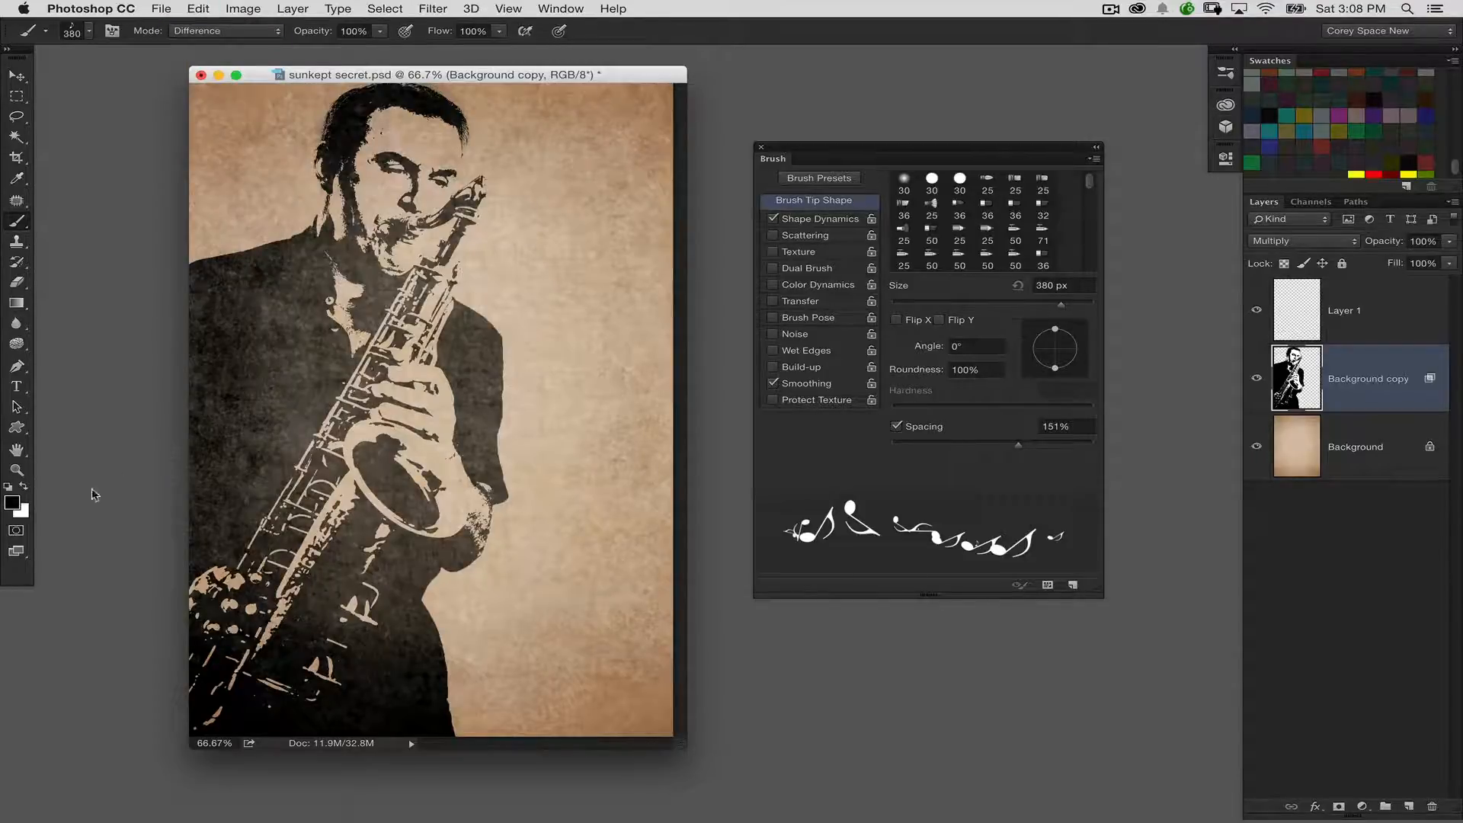
pyautogui.click(24, 486)
# Try several white note trails from the saxophone's bell up across the jacket and undo each one
pyautogui.moveTo(419, 495); pyautogui.dragTo(638, 226)
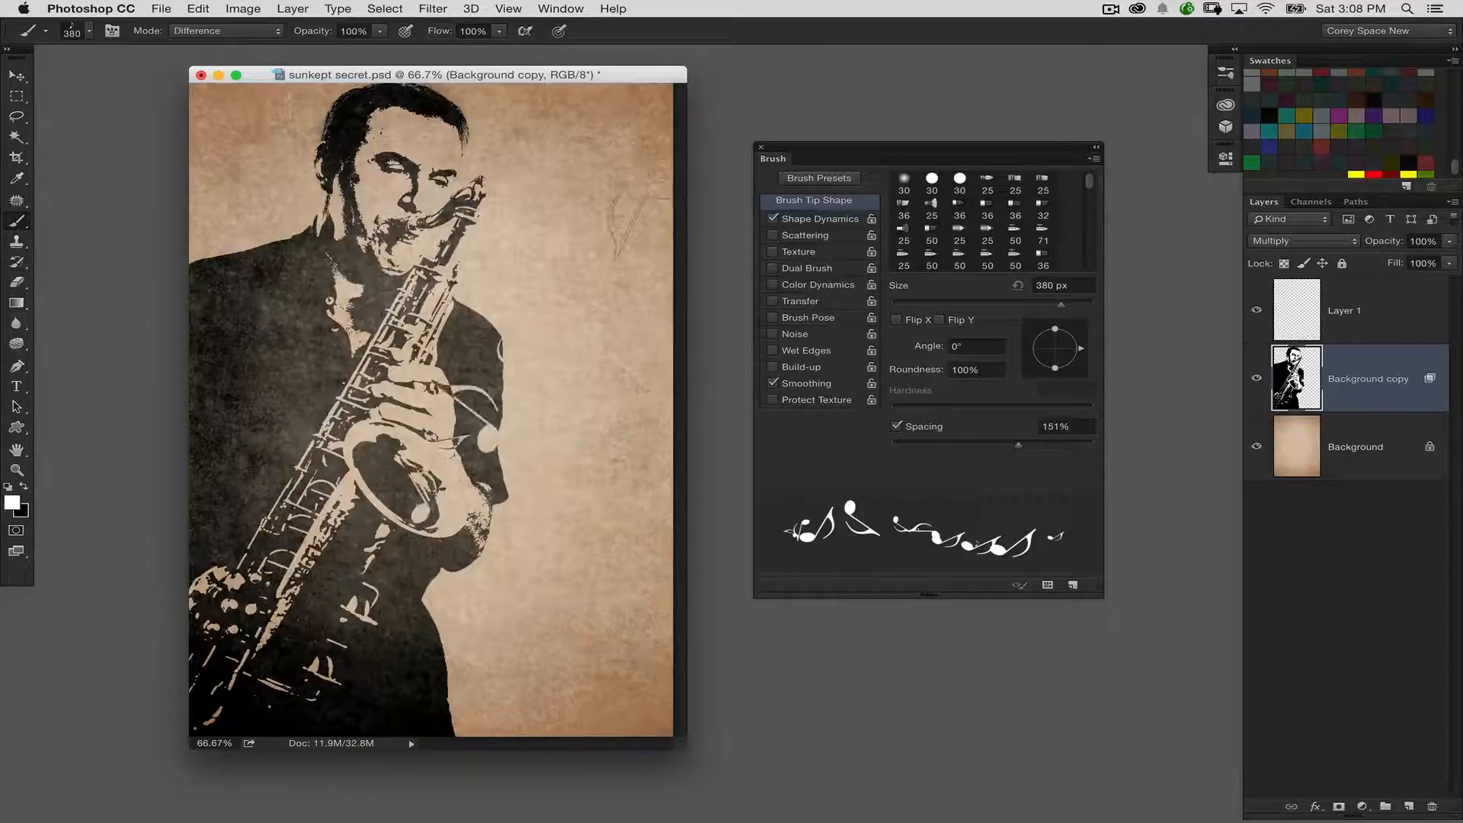
pyautogui.press('super+z')
pyautogui.moveTo(419, 495)
pyautogui.mouseDown()
pyautogui.moveTo(545, 227)
pyautogui.moveTo(566, 226)
pyautogui.mouseUp()
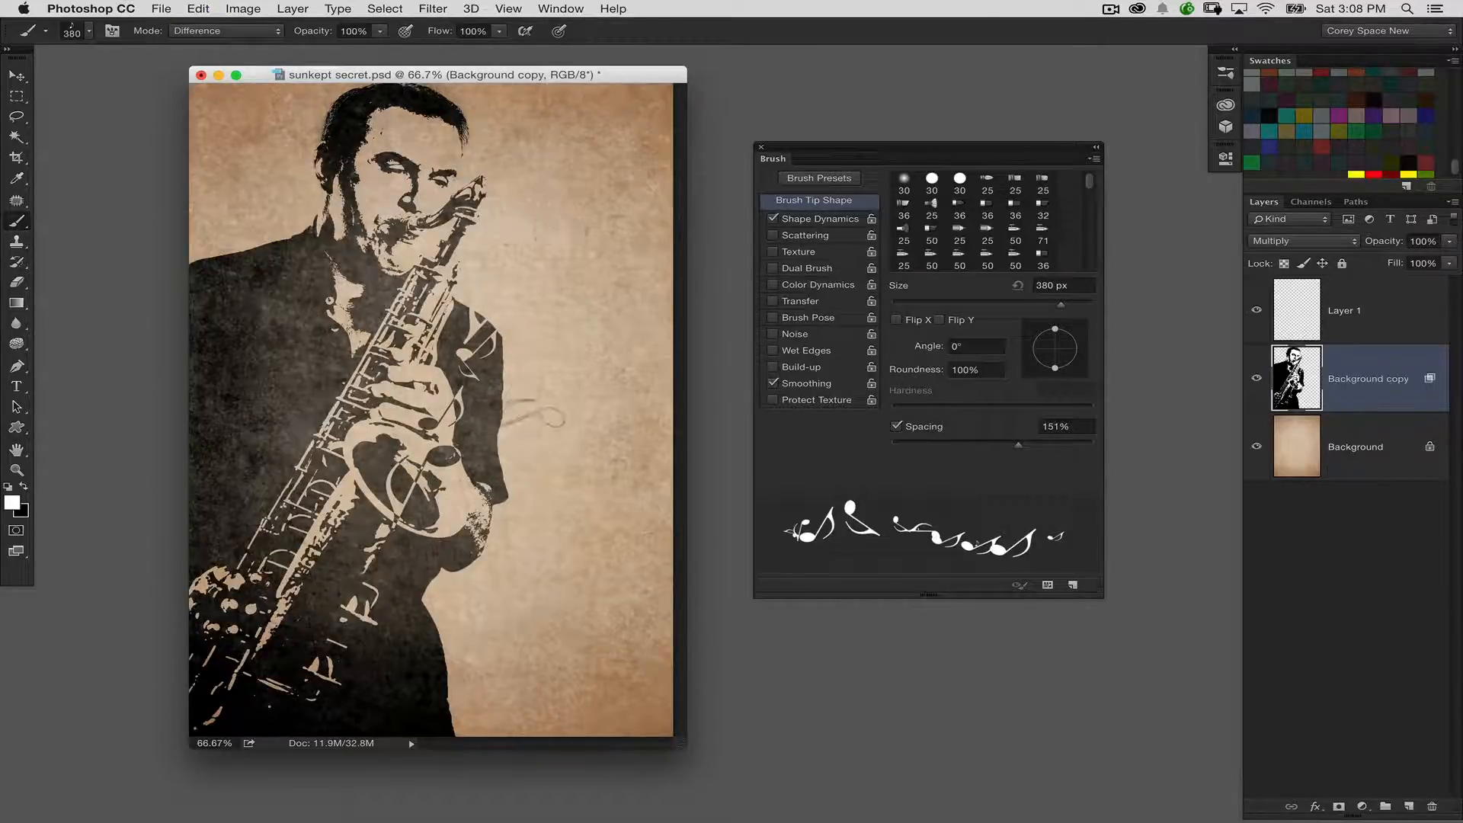
pyautogui.press('super+z')
pyautogui.moveTo(419, 483)
pyautogui.mouseDown()
pyautogui.moveTo(533, 368)
pyautogui.moveTo(594, 288)
pyautogui.mouseUp()
pyautogui.press('super+z')
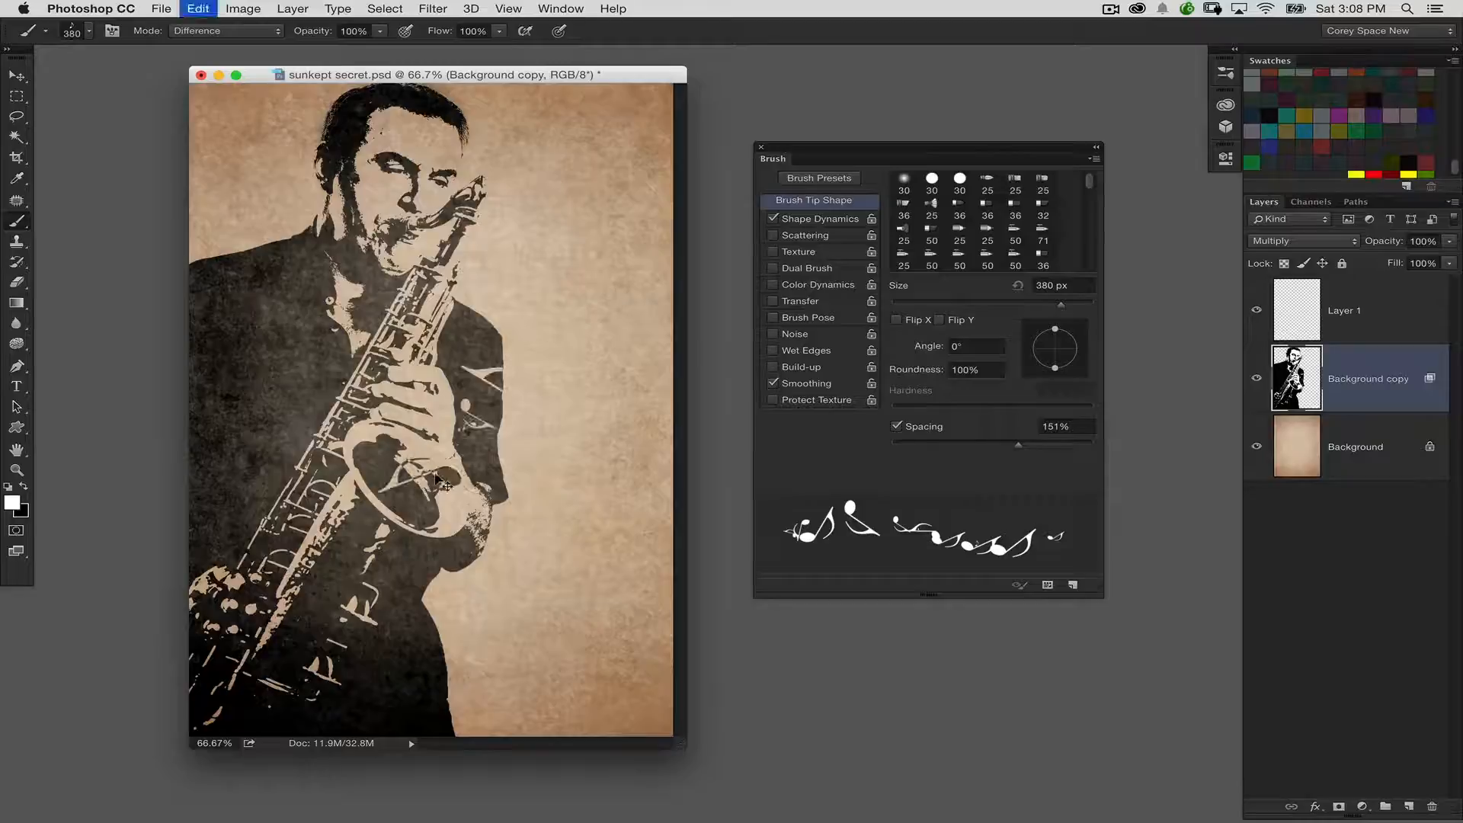
# Paint white notes from the bell across the jacket and continue in black over the paper, undoing the extra trail
pyautogui.moveTo(420, 476); pyautogui.dragTo(491, 324)
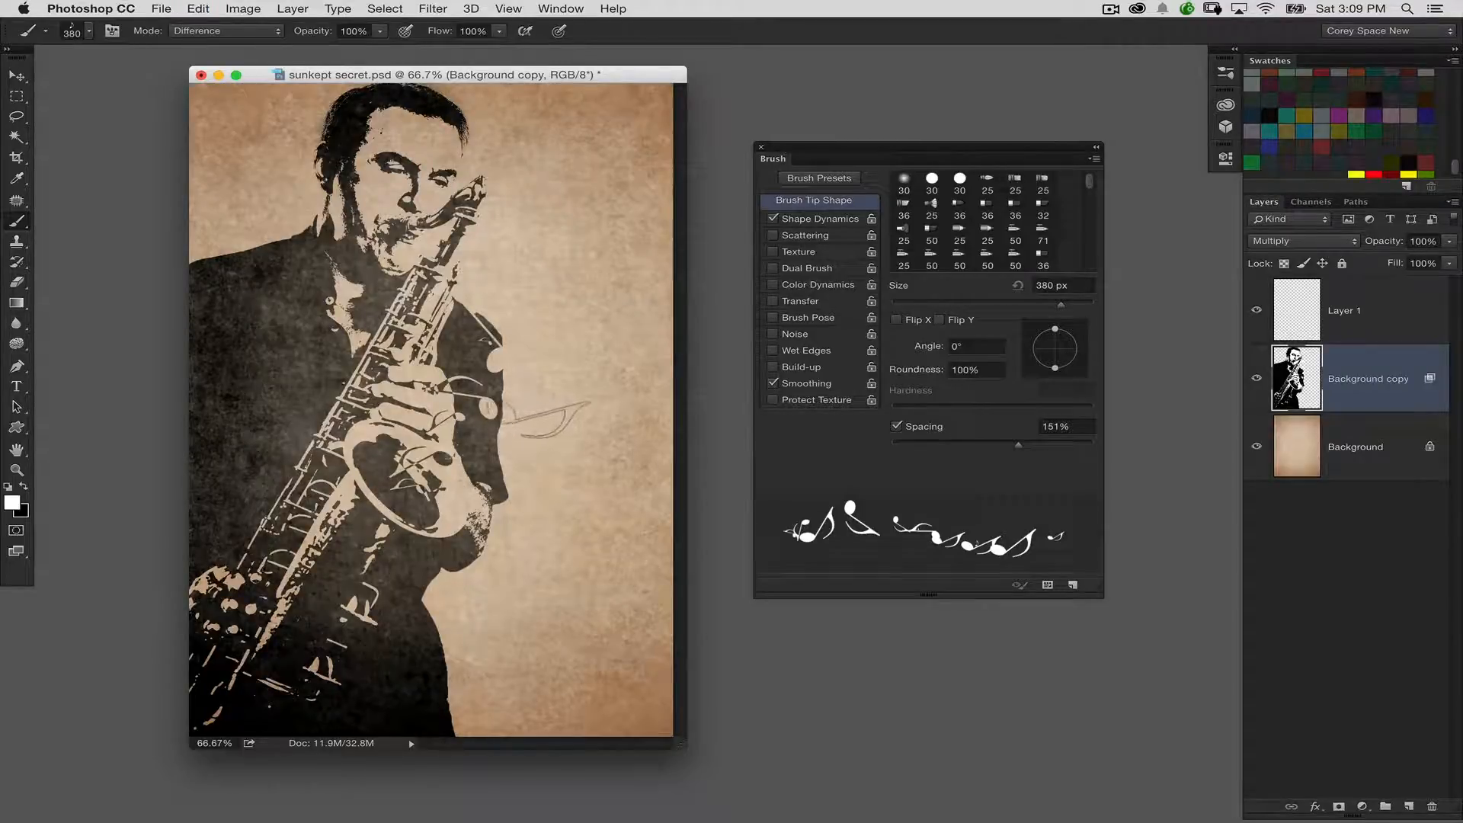
pyautogui.click(24, 487)
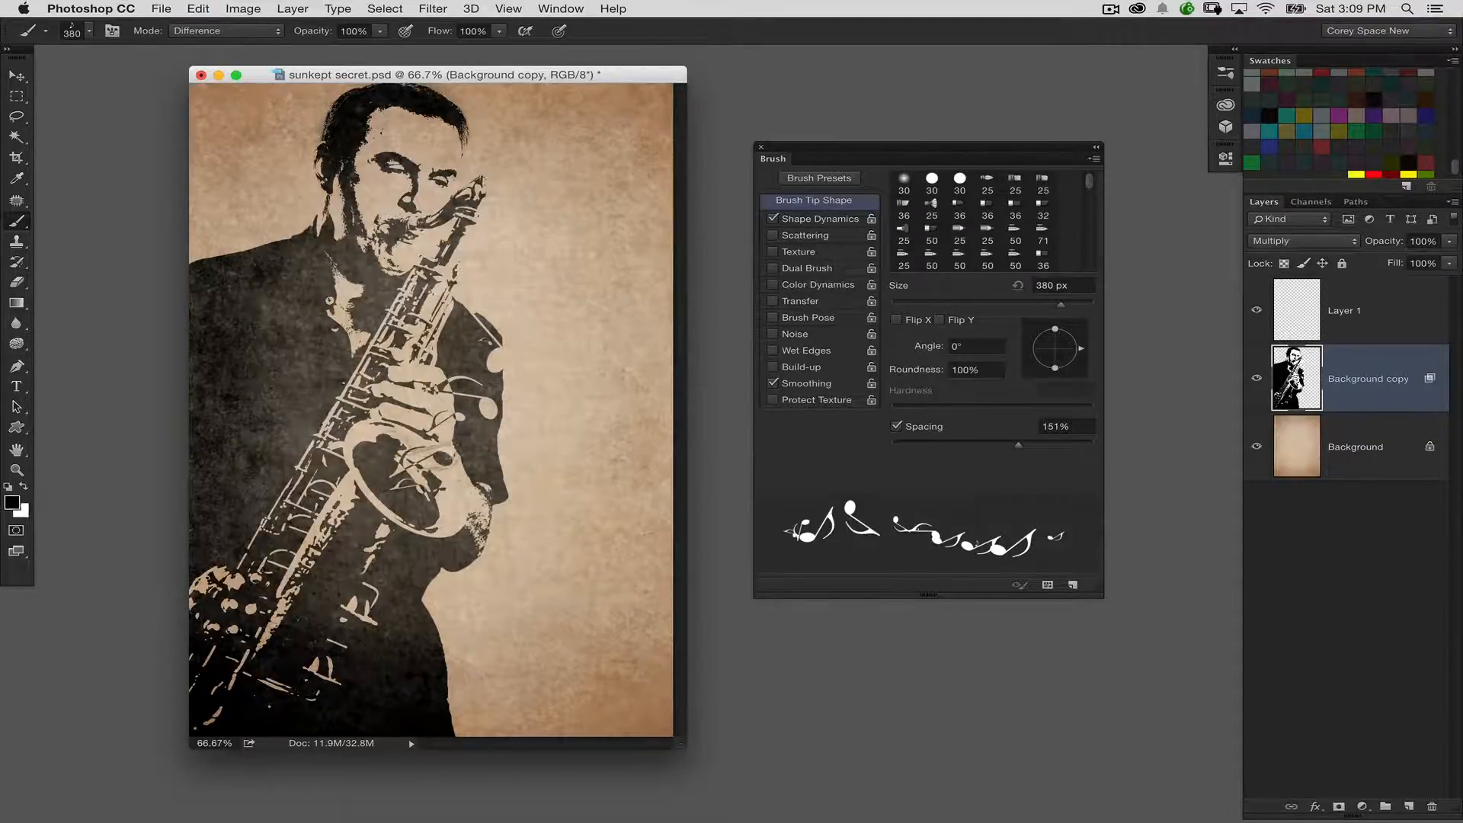
pyautogui.moveTo(526, 354); pyautogui.dragTo(636, 195)
pyautogui.moveTo(568, 138); pyautogui.dragTo(576, 407)
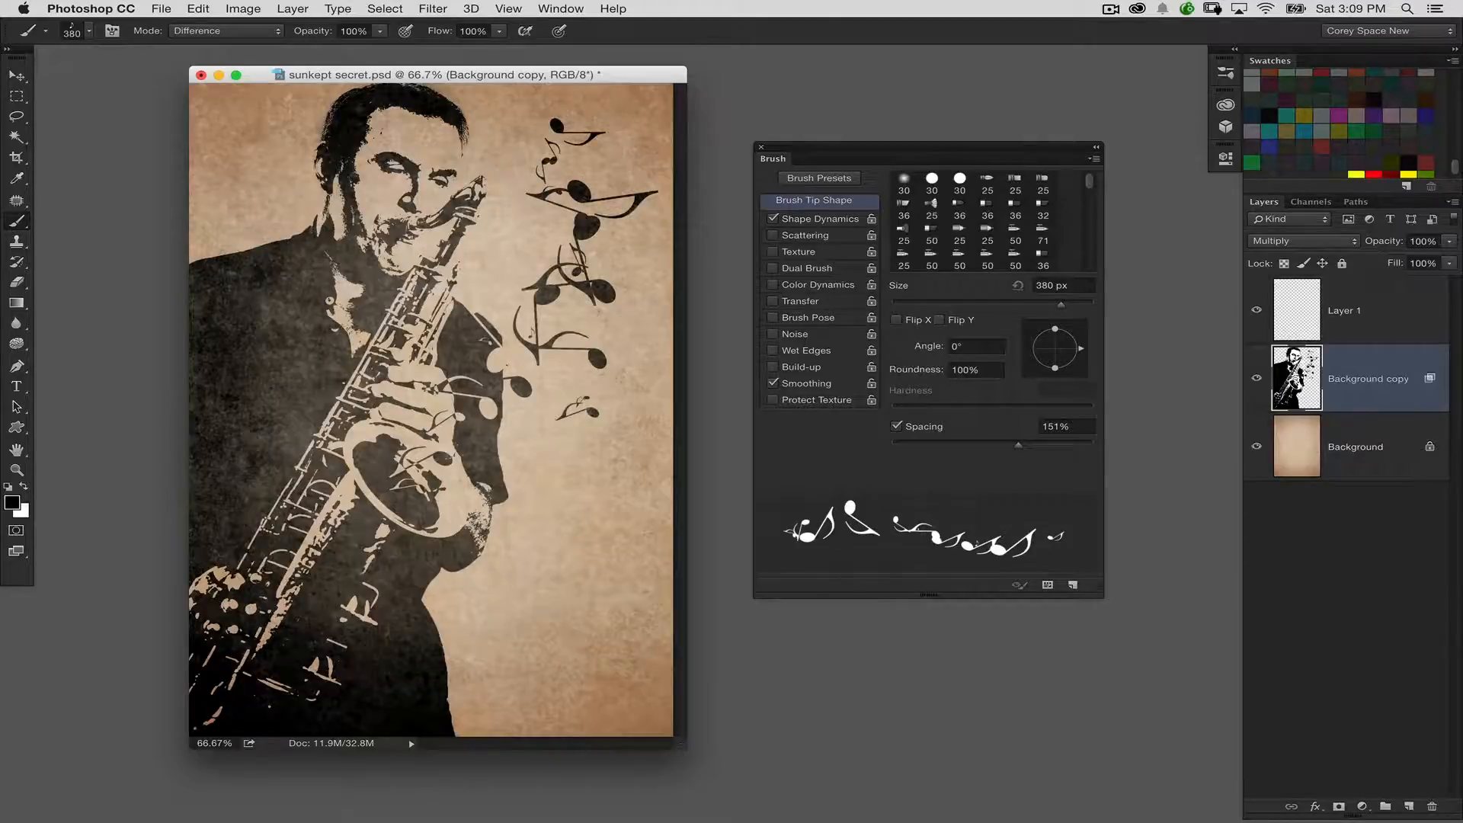
pyautogui.press('super+z')
# Swap the foreground colour to white and paint more notes from the saxophone's bell up past the shoulder
pyautogui.press('x')
pyautogui.press('x')
pyautogui.press('x')
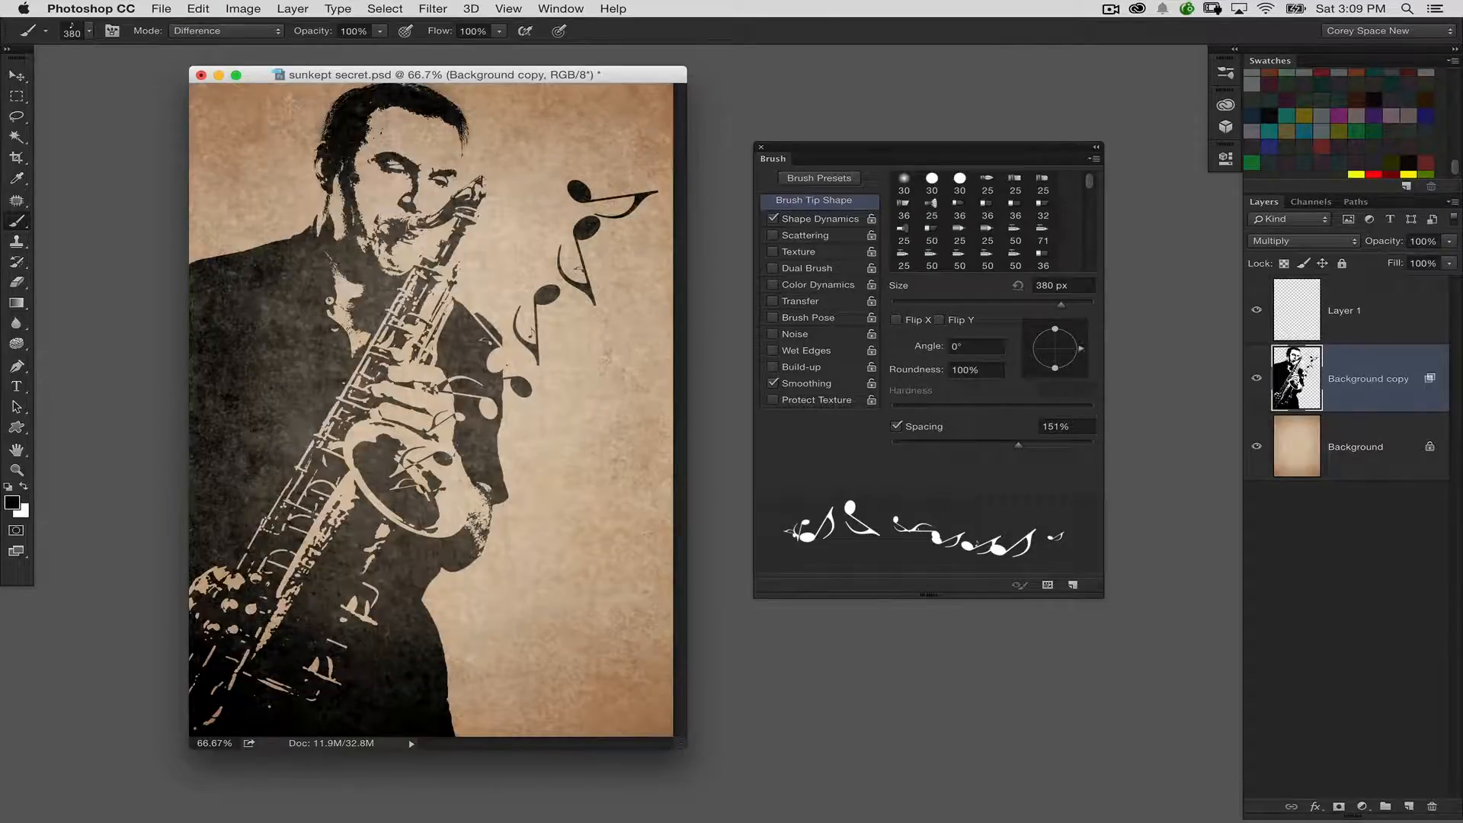
pyautogui.press('x')
pyautogui.press('x')
pyautogui.press('x')
pyautogui.press('x')
pyautogui.moveTo(418, 501)
pyautogui.mouseDown()
pyautogui.moveTo(502, 417)
pyautogui.moveTo(551, 335)
pyautogui.mouseUp()
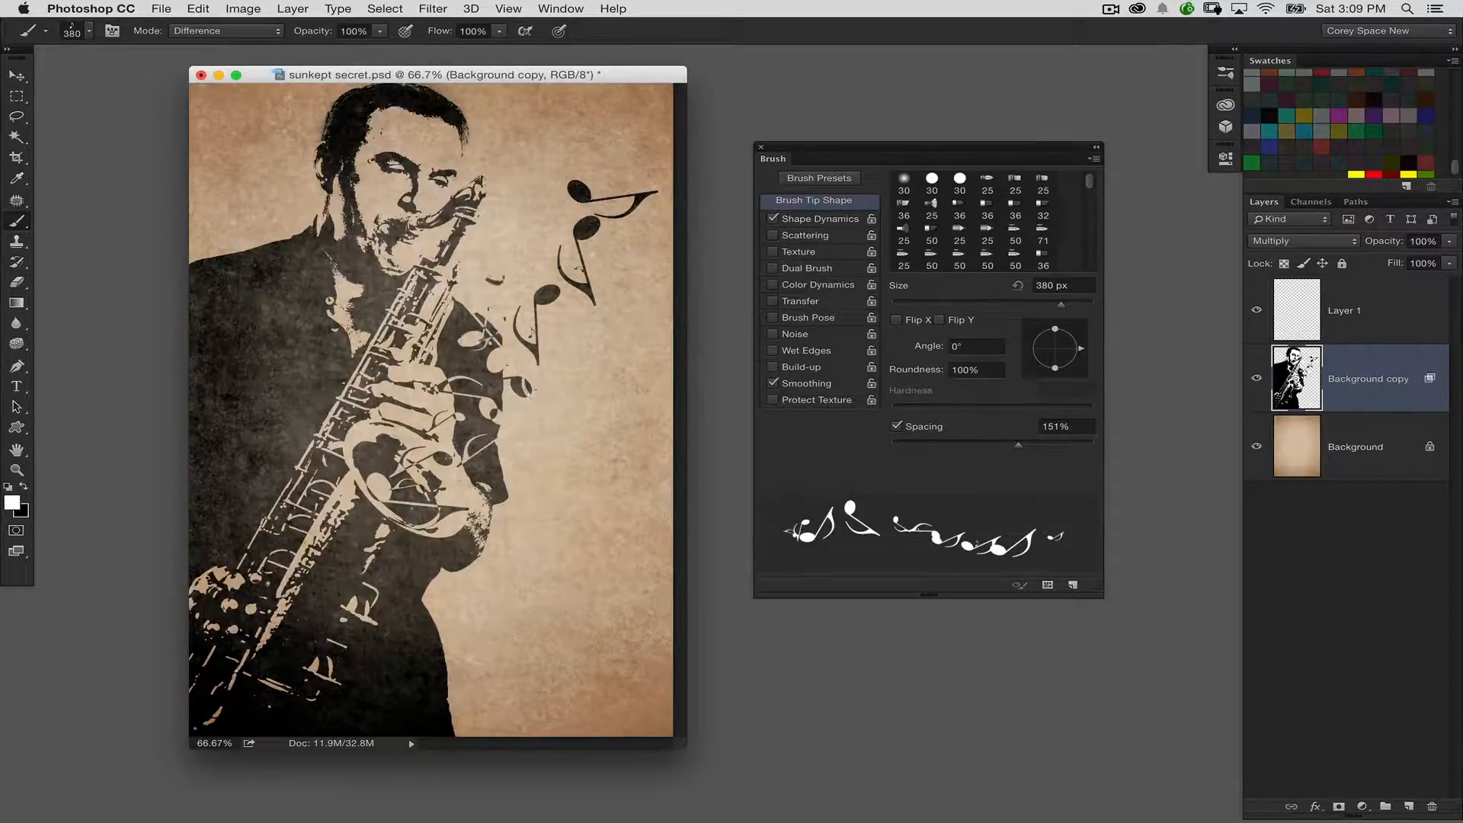
# Swap the foreground colour to black and paint additional notes over the paper beside the saxophonist's shoulder and head
pyautogui.press('x')
pyautogui.moveTo(526, 427); pyautogui.dragTo(609, 327)
pyautogui.moveTo(658, 240)
pyautogui.mouseDown()
pyautogui.moveTo(655, 191)
pyautogui.moveTo(617, 174)
pyautogui.moveTo(623, 131)
pyautogui.mouseUp()
pyautogui.moveTo(550, 248); pyautogui.dragTo(619, 162)
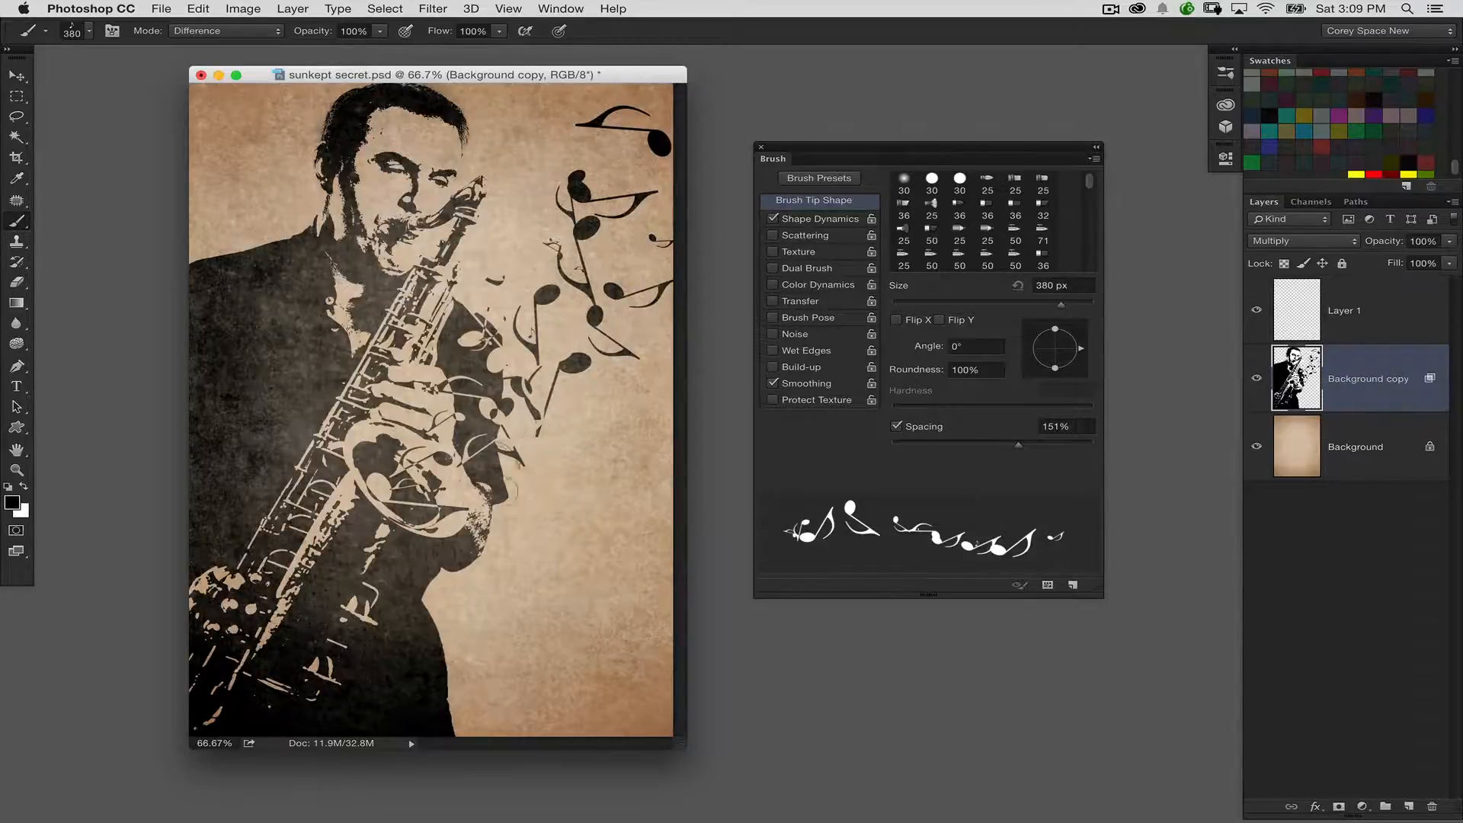